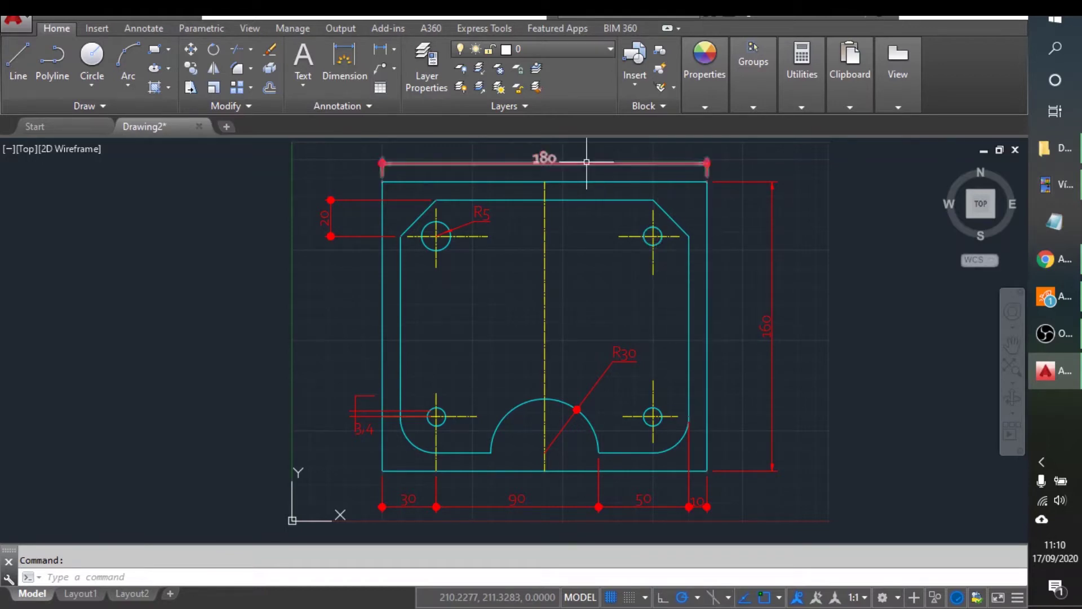
Start plotting the drawing, select the EPSON L380 Series printer, and preview the plot of the current display.
{"action": "left_click", "coordinate": [13, 22]}
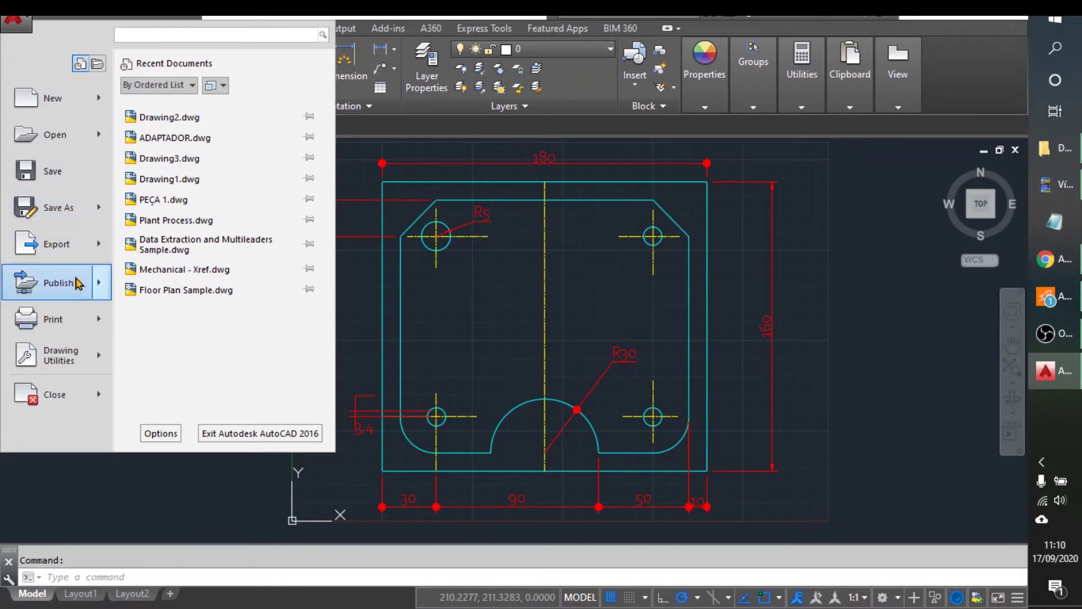
{"action": "mouse_move", "coordinate": [93, 328]}
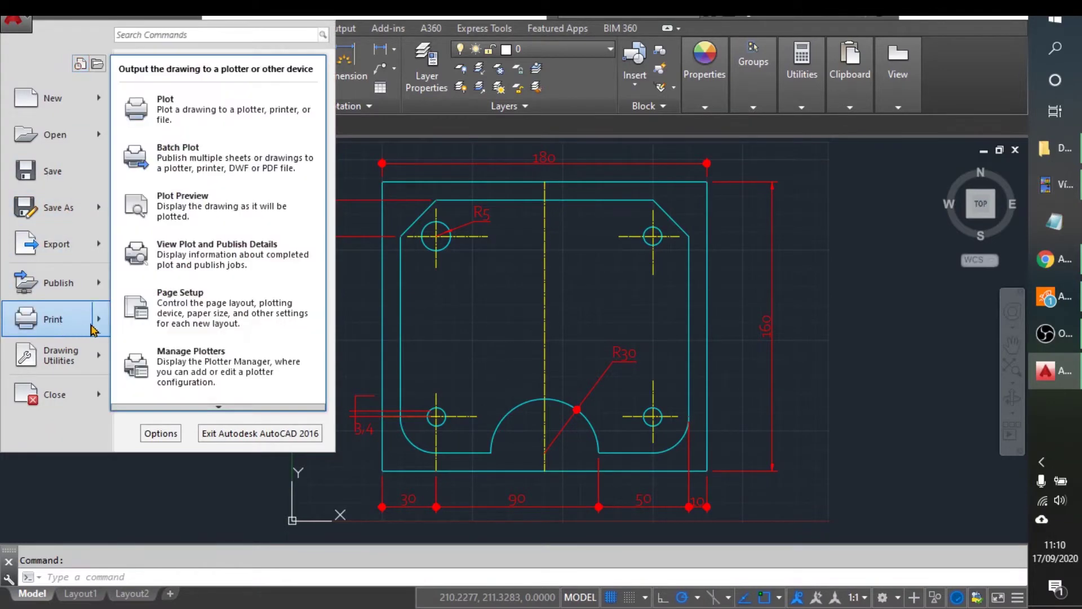
{"action": "left_click", "coordinate": [206, 123]}
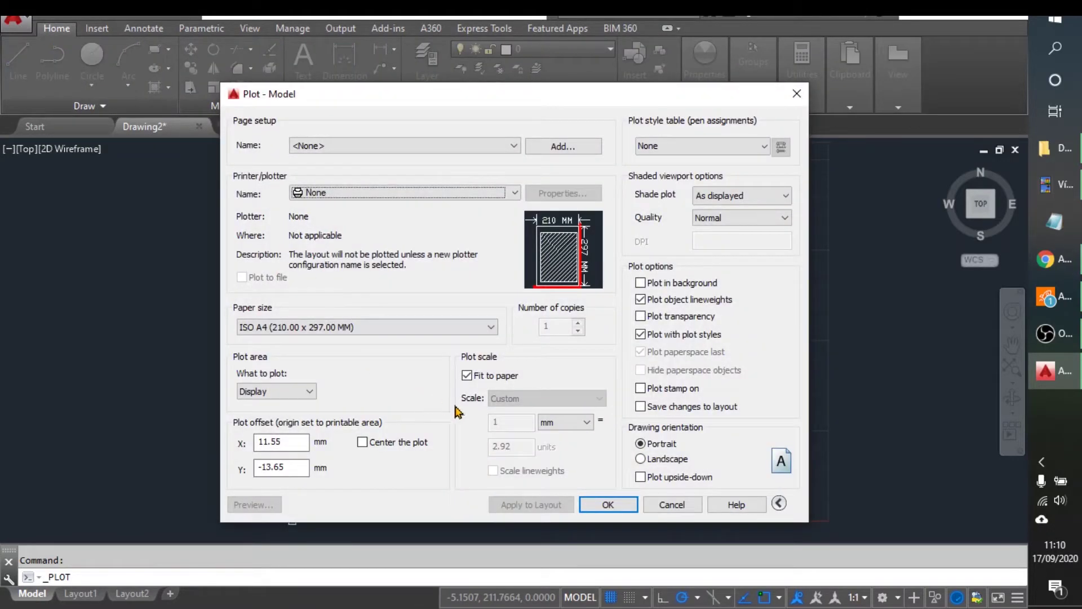
{"action": "left_click", "coordinate": [367, 197]}
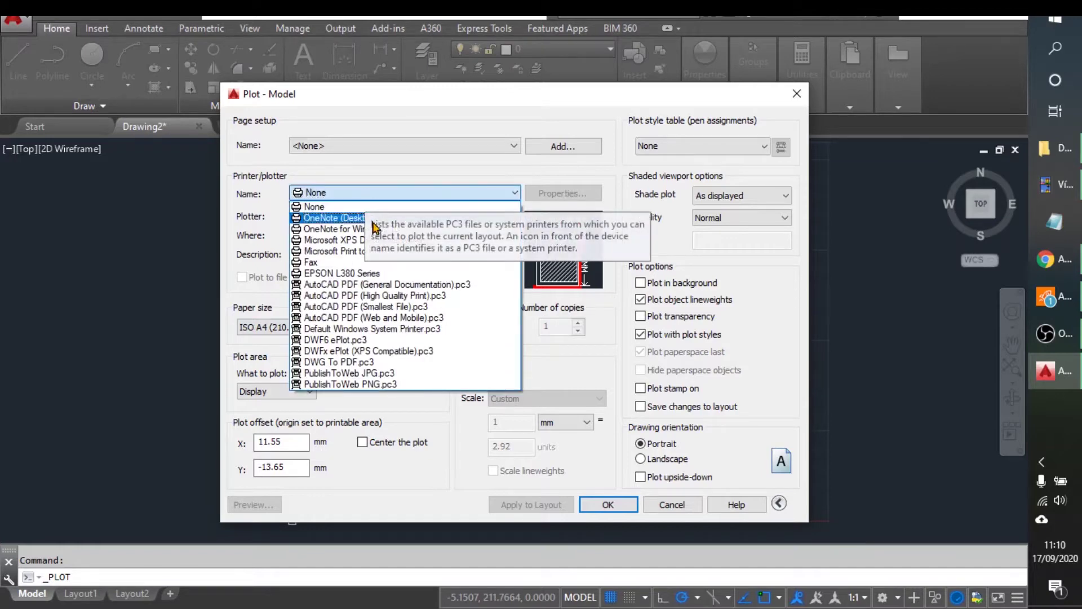
{"action": "left_click", "coordinate": [388, 275]}
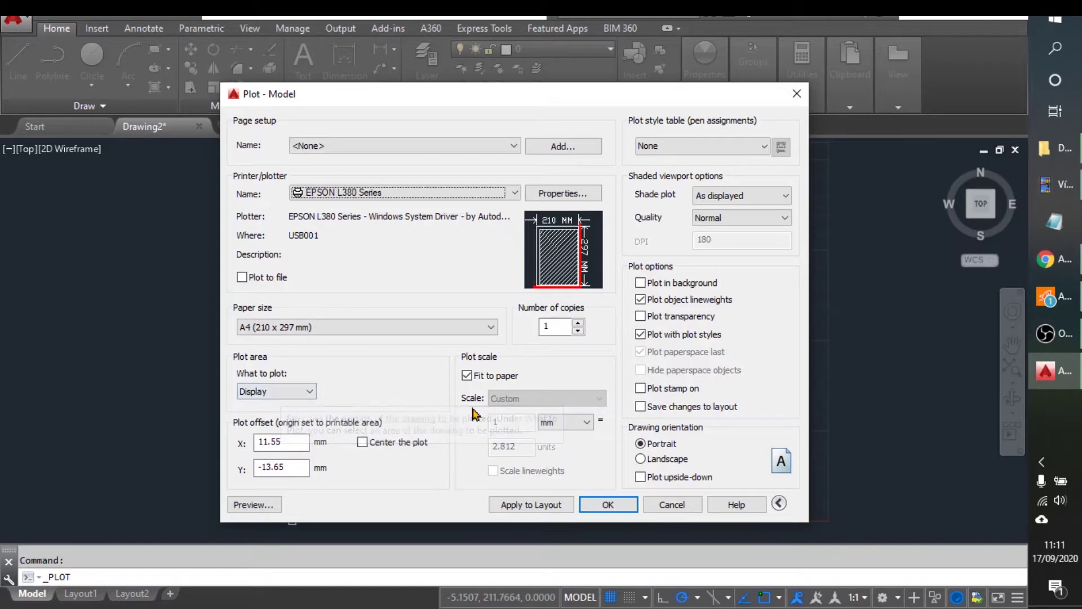
{"action": "left_click", "coordinate": [257, 509]}
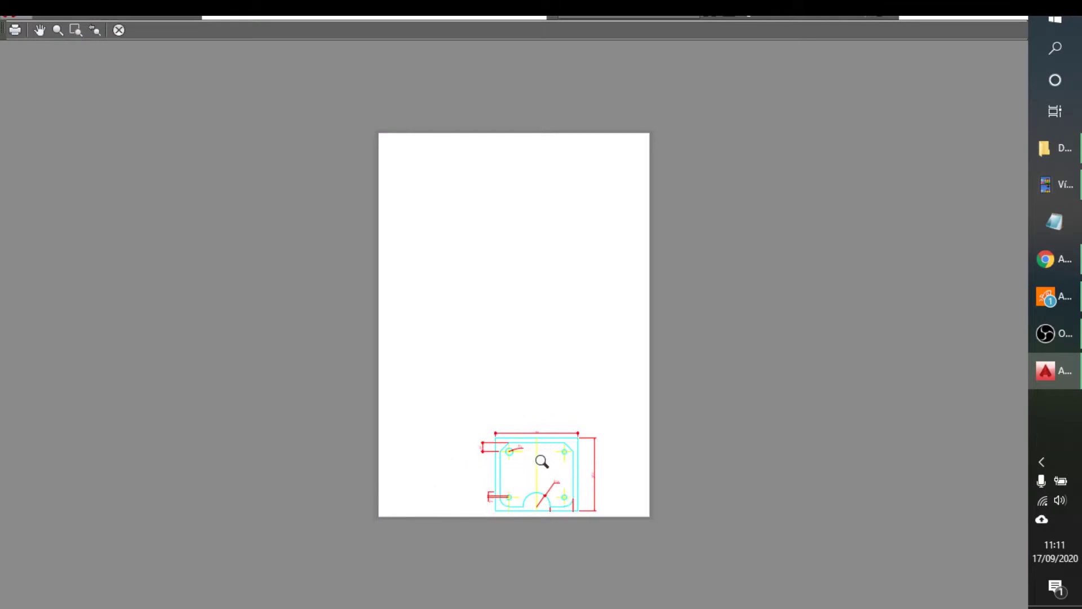
{"action": "key", "text": "Escape"}
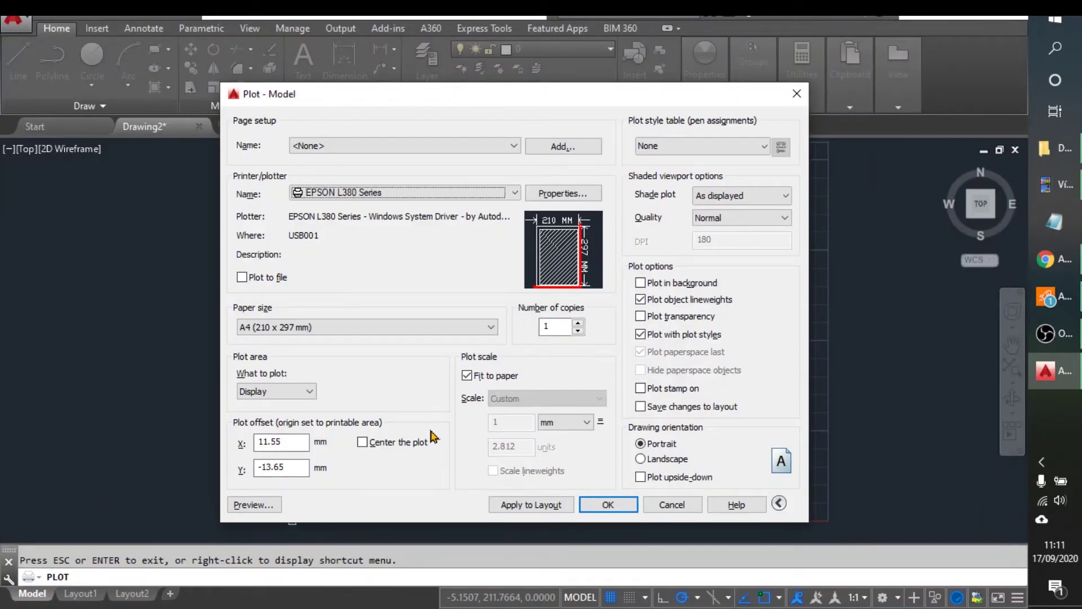
Set the plot area to a window drawn around the whole plate and its dimensions.
{"action": "left_click", "coordinate": [309, 392]}
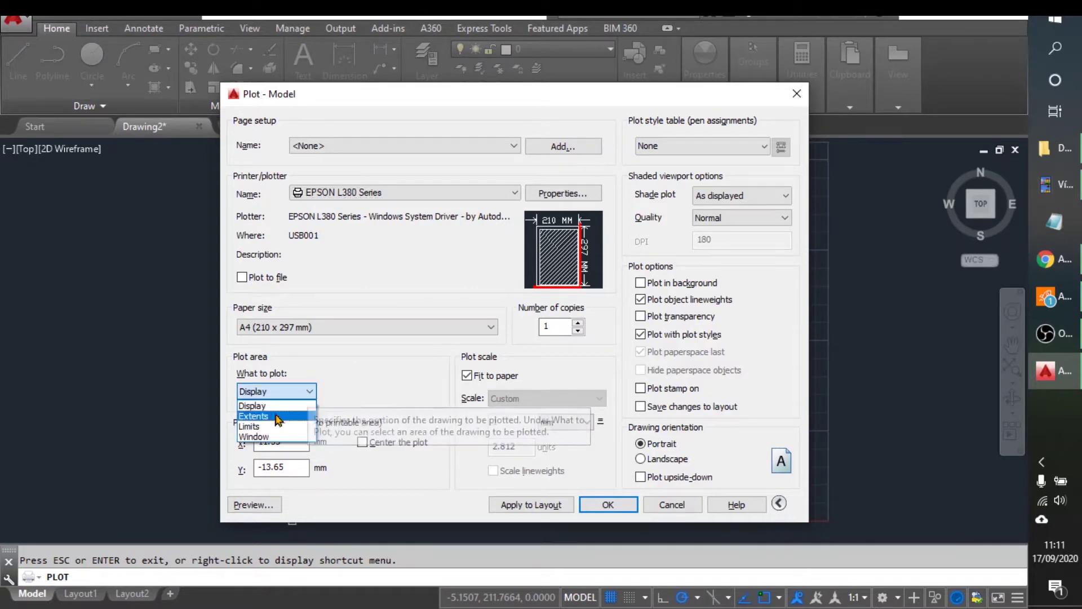
{"action": "left_click", "coordinate": [269, 437]}
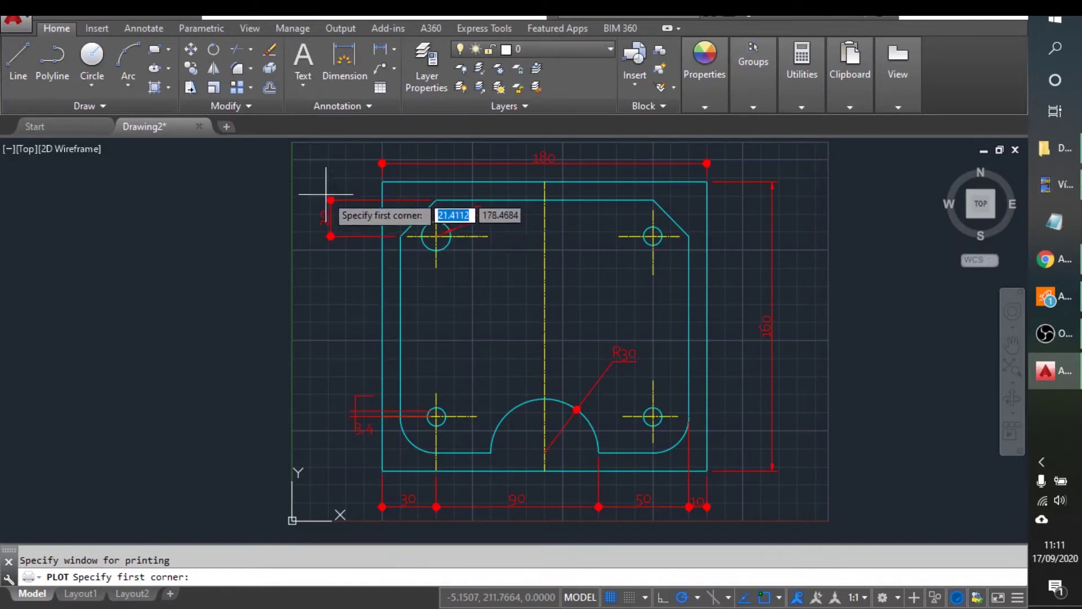
{"action": "left_click", "coordinate": [309, 150]}
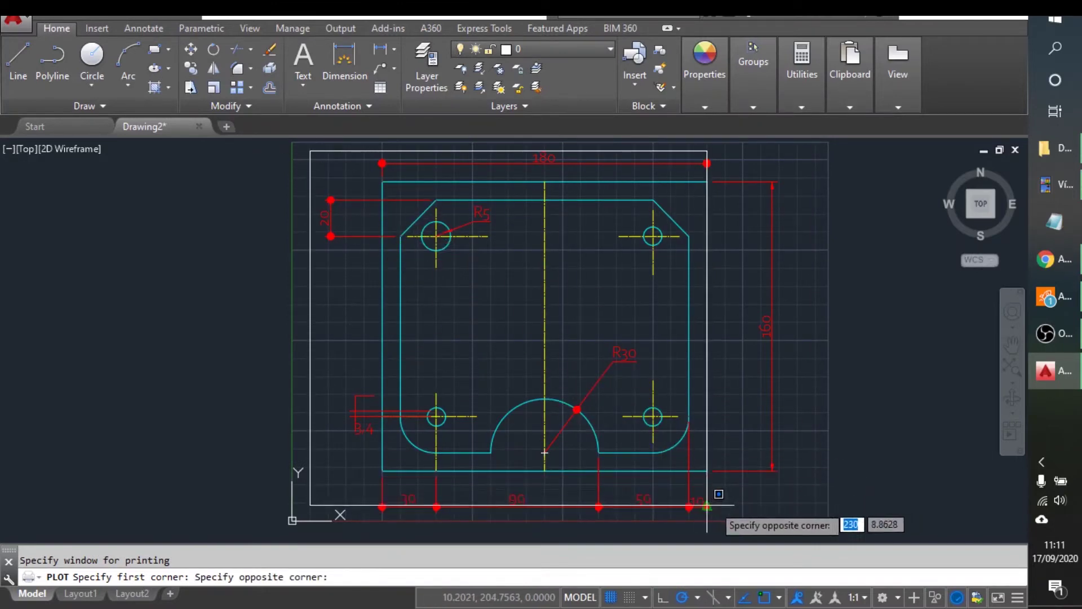
{"action": "left_click", "coordinate": [804, 517]}
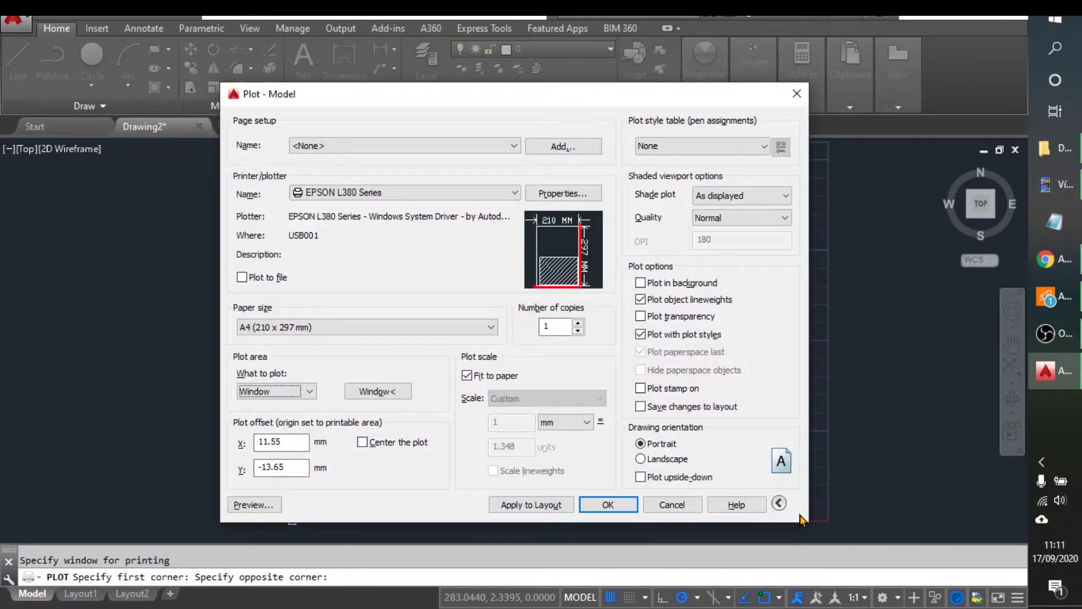
Change the drawing orientation to Landscape and preview the plot.
{"action": "left_click", "coordinate": [653, 465]}
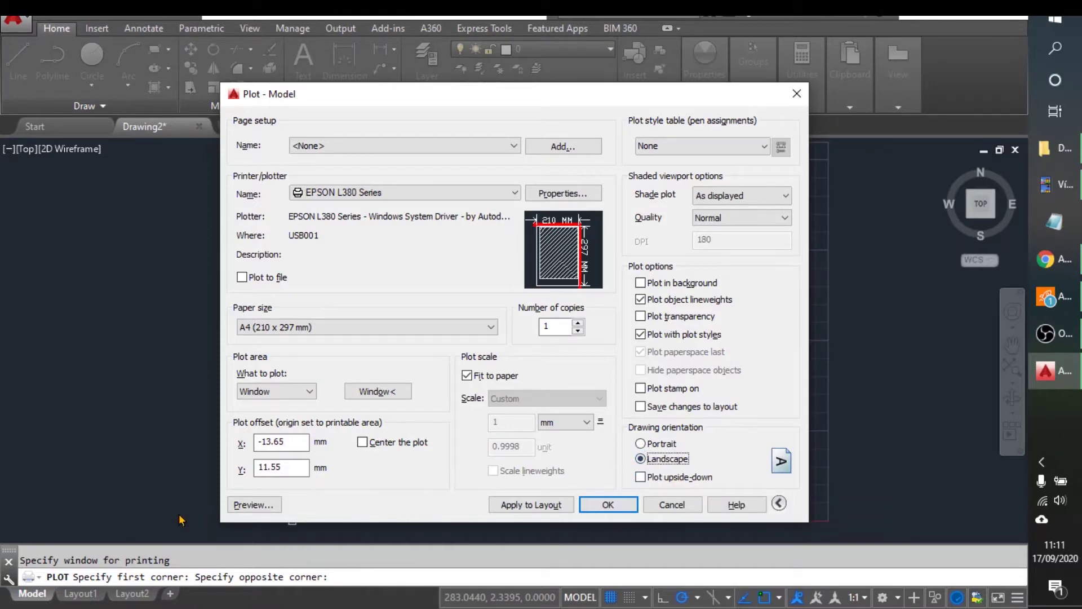
{"action": "left_click", "coordinate": [236, 506]}
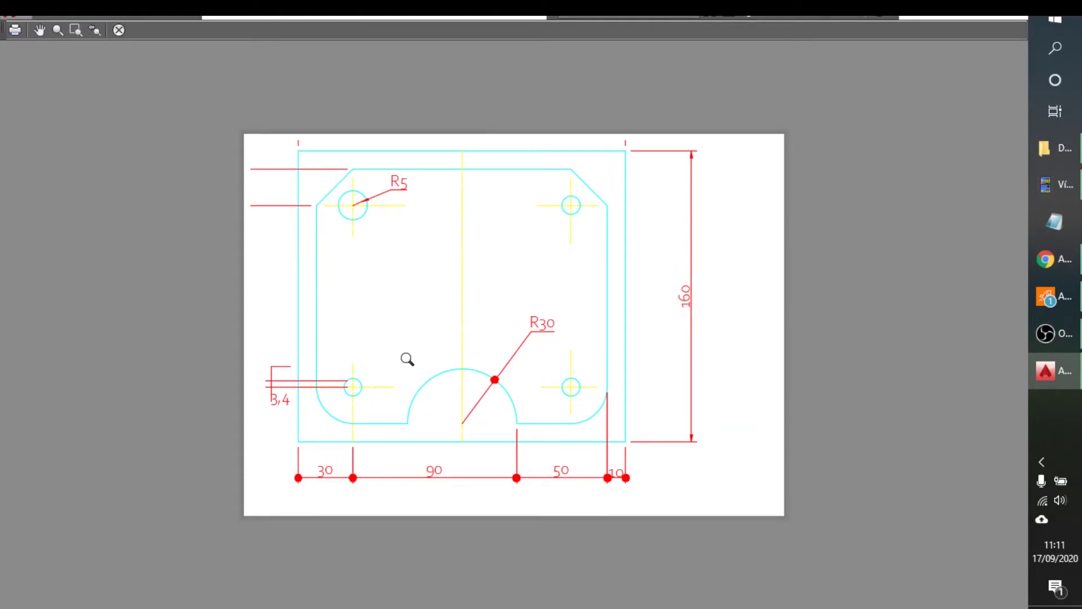
{"action": "key", "text": "Escape"}
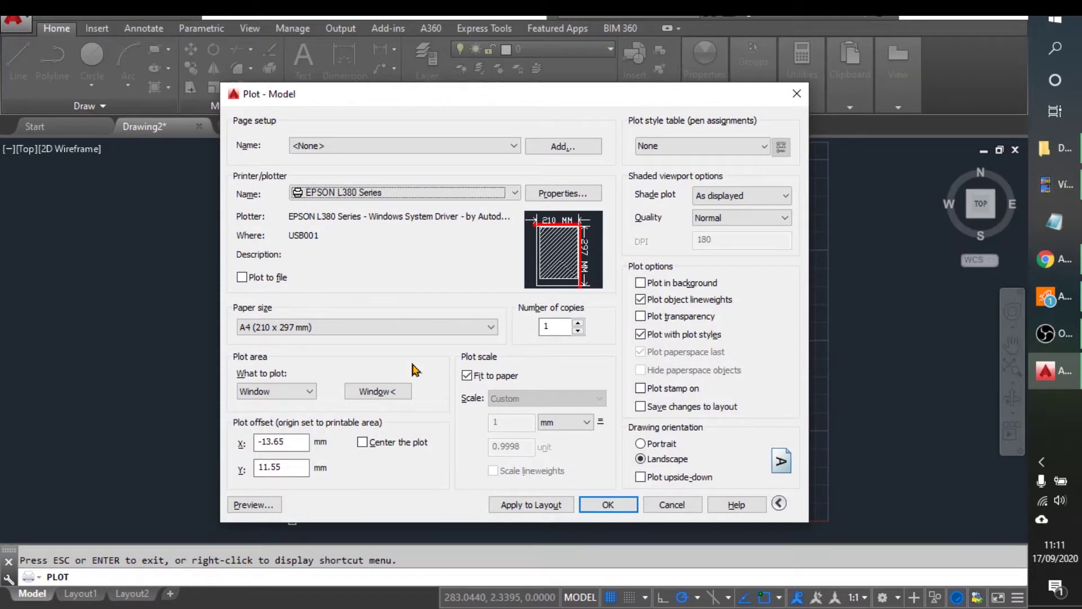
Set the plot area to Limits, compare it with the drawing's limits, and preview the plot.
{"action": "left_click", "coordinate": [308, 392]}
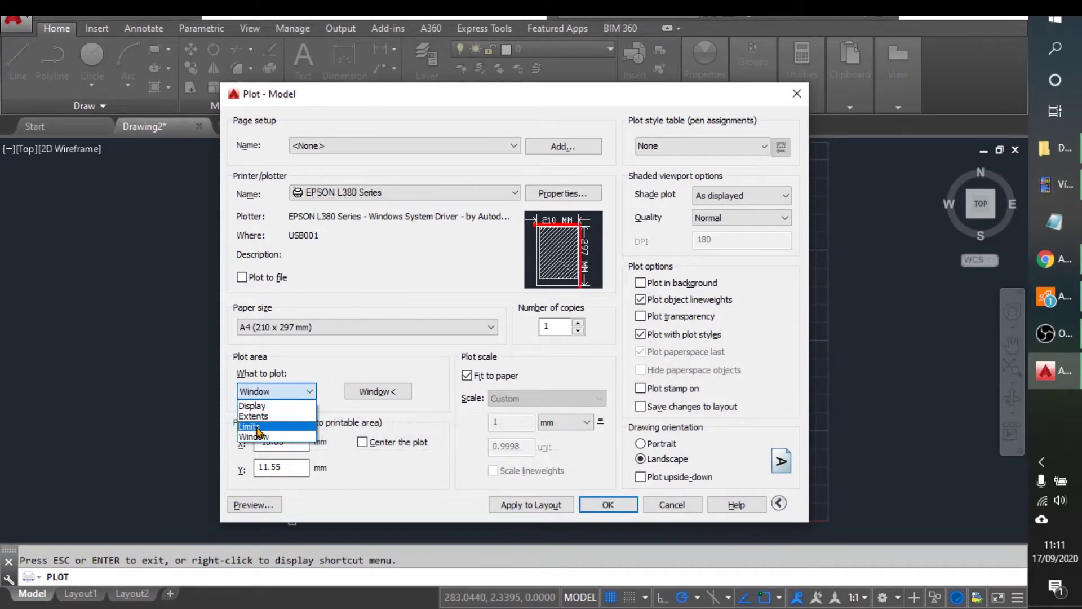
{"action": "left_click", "coordinate": [285, 427]}
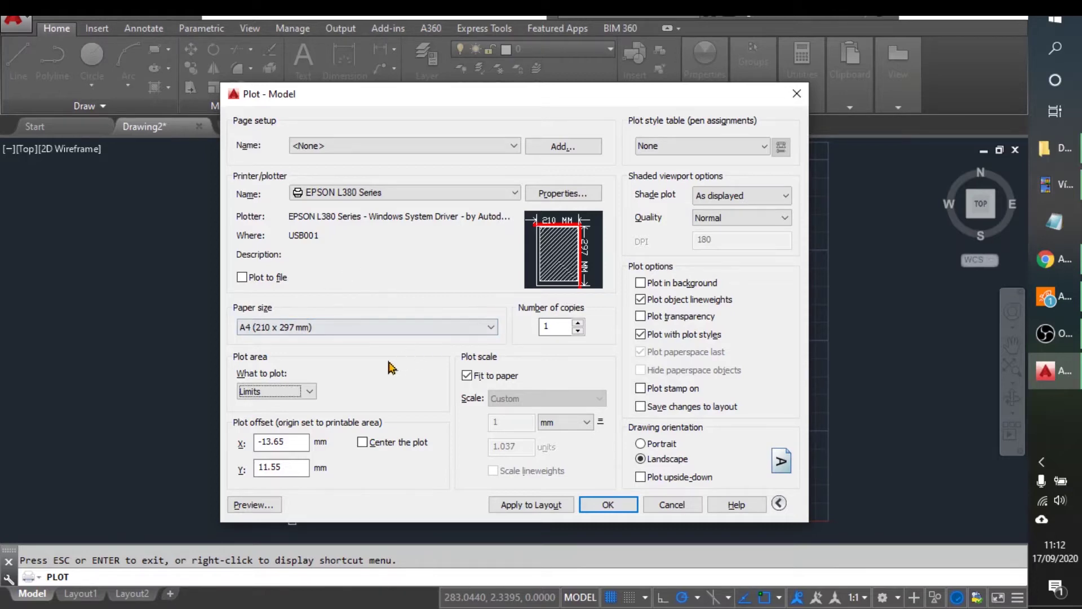
{"action": "mouse_move", "coordinate": [540, 97]}
{"action": "left_mouse_down"}
{"action": "mouse_move", "coordinate": [545, 228]}
{"action": "mouse_move", "coordinate": [565, 297]}
{"action": "mouse_move", "coordinate": [775, 197]}
{"action": "mouse_move", "coordinate": [775, 217]}
{"action": "left_mouse_up"}
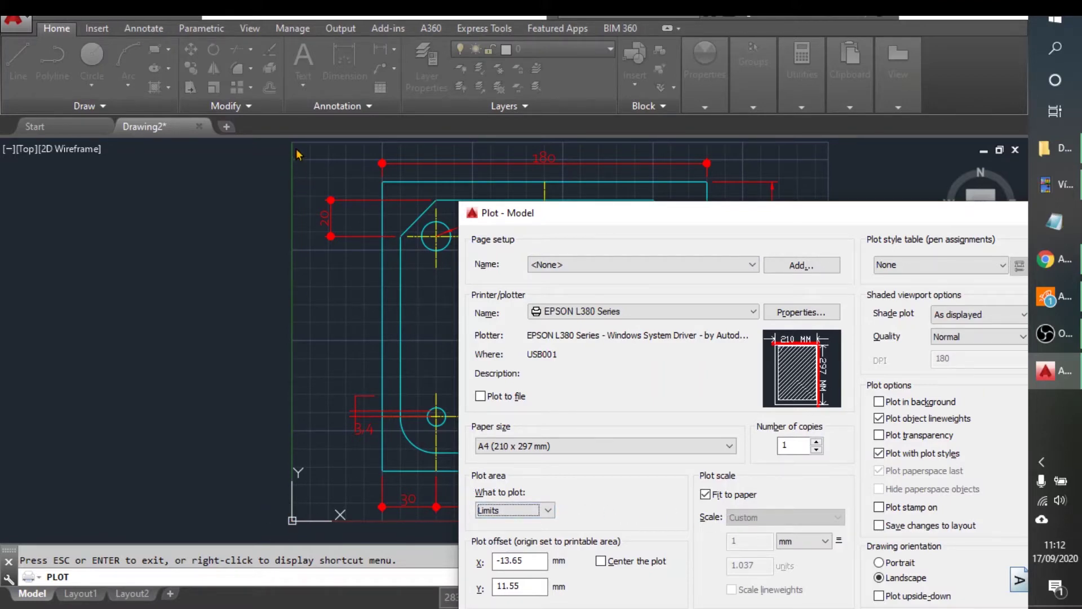
{"action": "left_click_drag", "start_coordinate": [612, 213], "coordinate": [333, 85]}
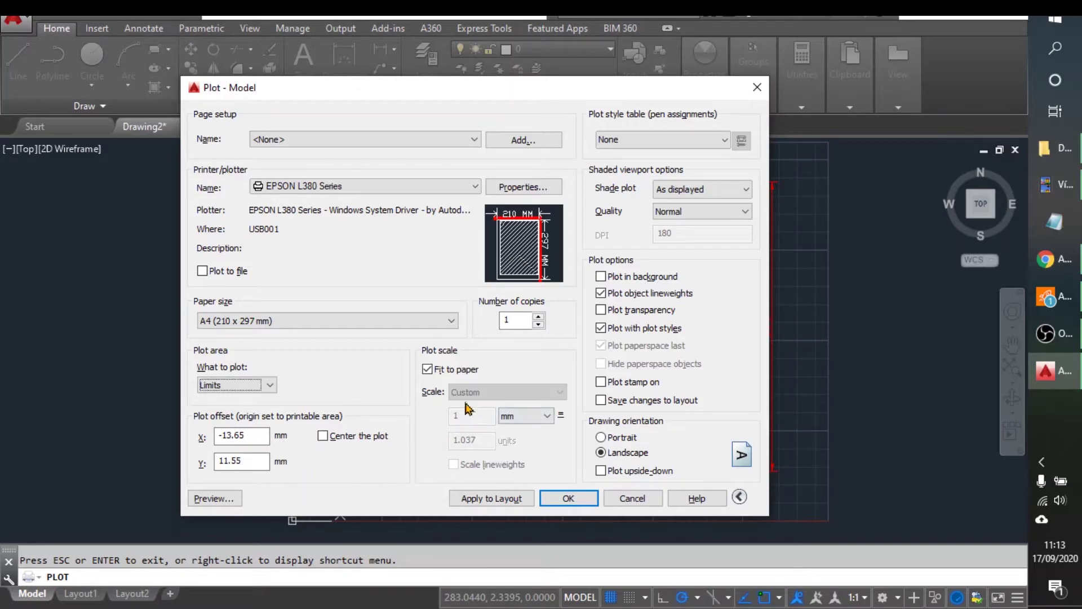
{"action": "left_click", "coordinate": [219, 499]}
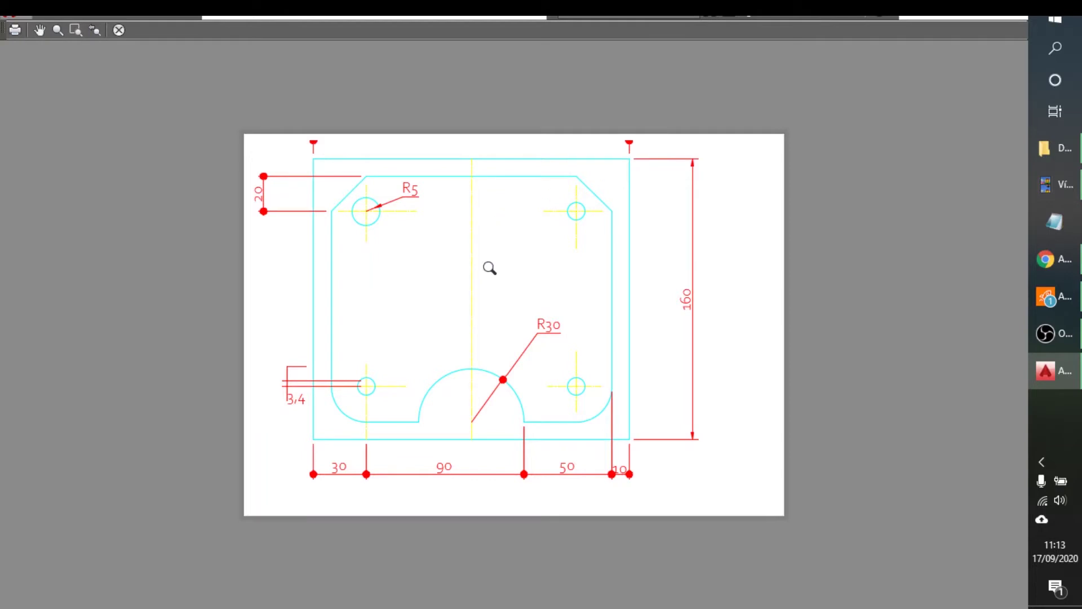
{"action": "key", "text": "Escape"}
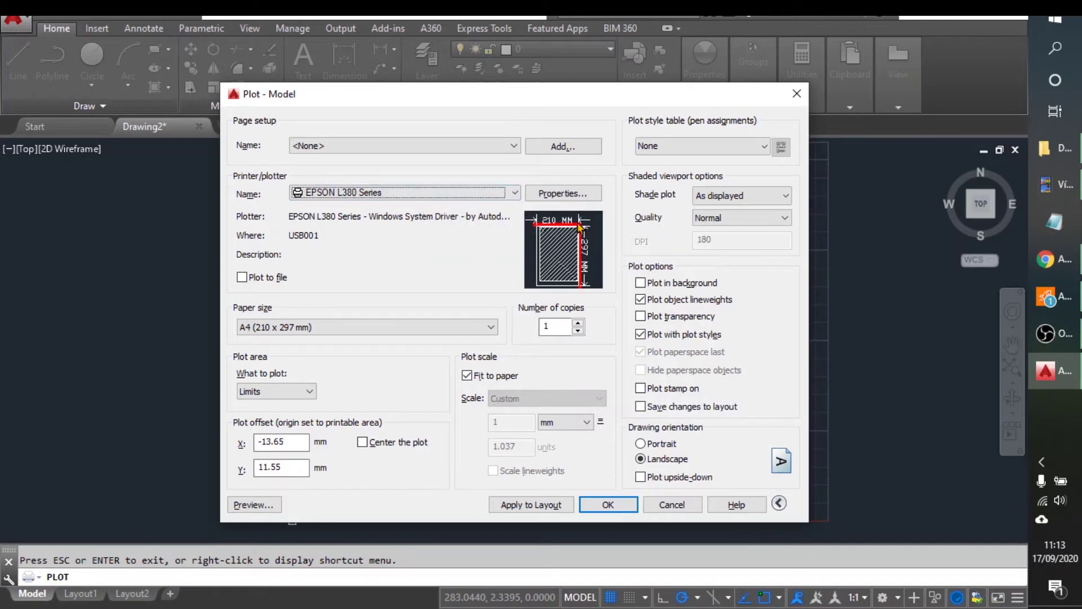
Open the EPSON L380 Series plotter configuration and review the driver's custom properties.
{"action": "left_click", "coordinate": [570, 194]}
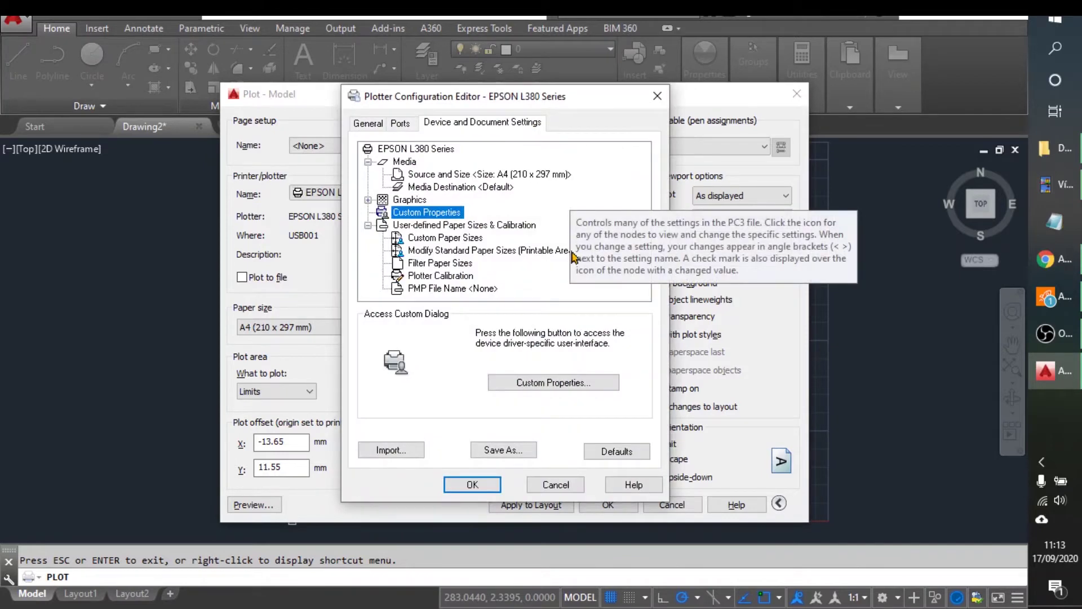
{"action": "left_click", "coordinate": [525, 383]}
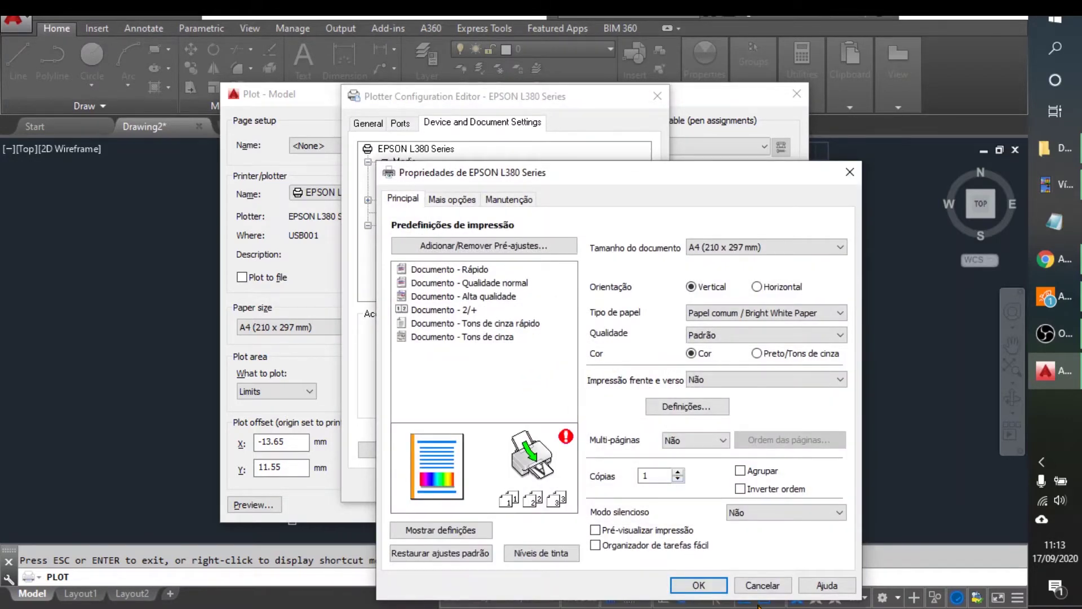
{"action": "left_click", "coordinate": [761, 587]}
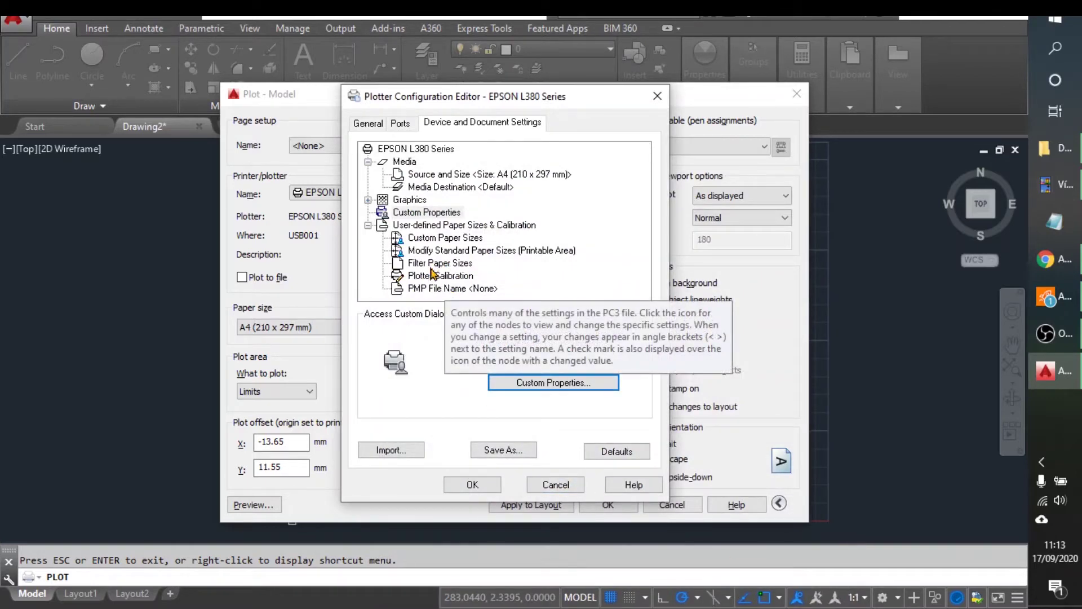
Modify the printable area of the "Definido pelo usuário" standard paper size, setting the top, bottom, left and right margins to 0.00.
{"action": "left_click", "coordinate": [429, 239]}
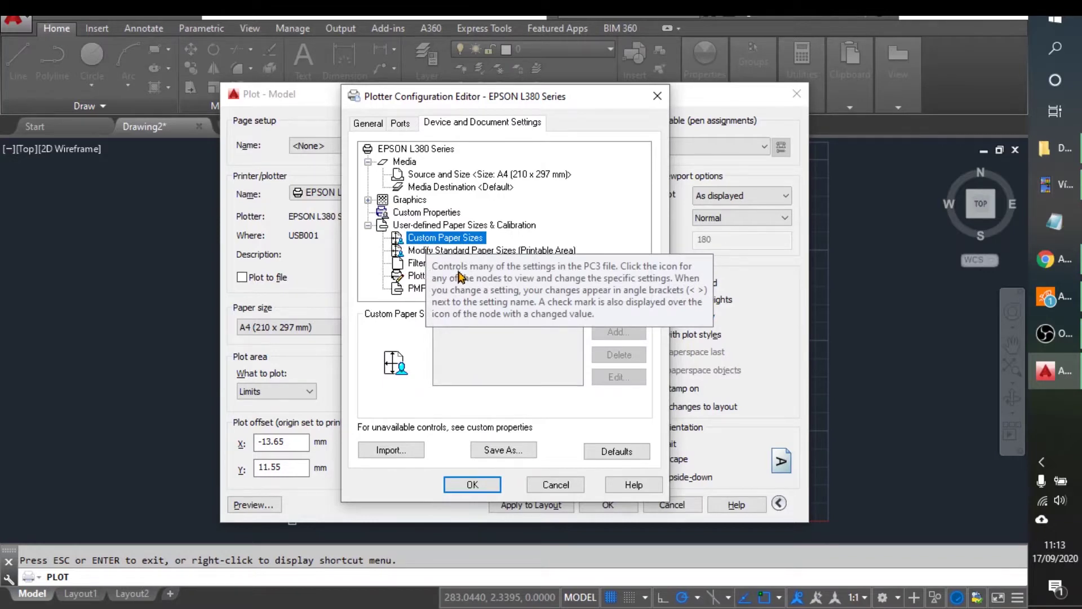
{"action": "left_click", "coordinate": [453, 252]}
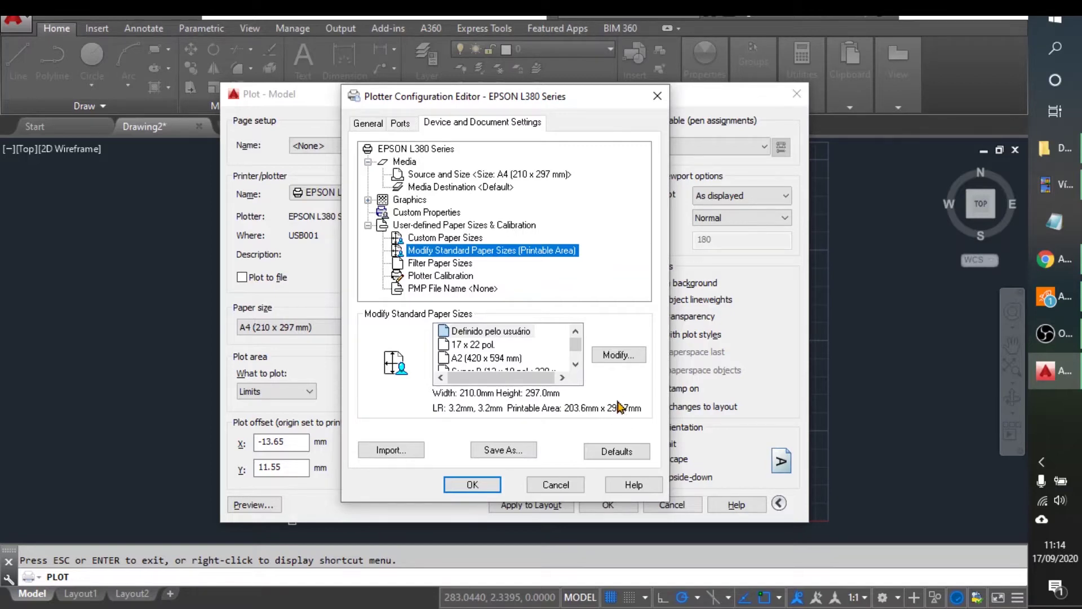
{"action": "left_click", "coordinate": [617, 356]}
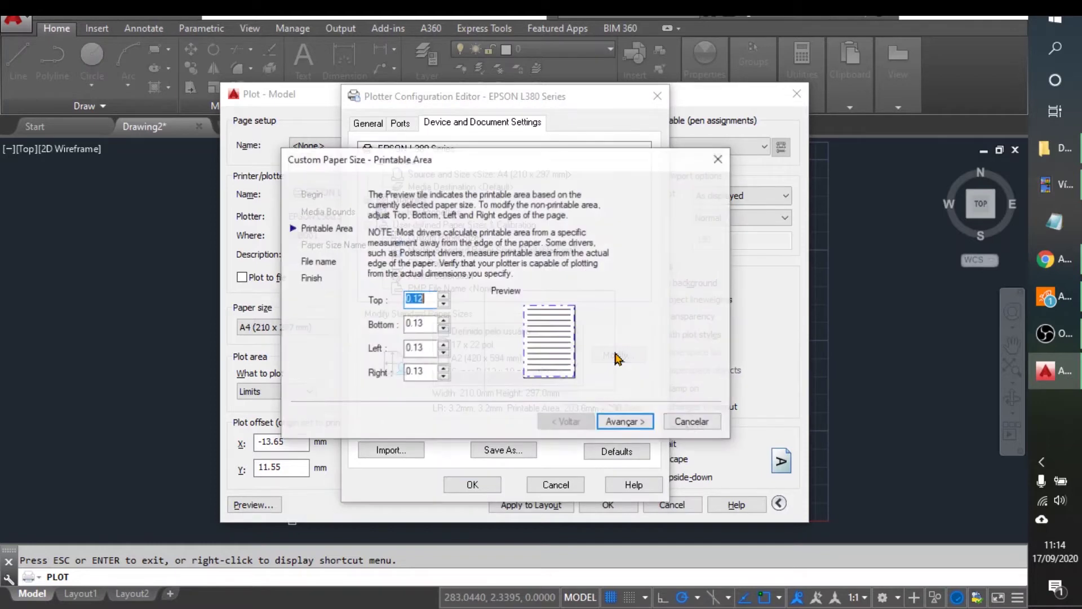
{"action": "left_click", "coordinate": [443, 330]}
{"action": "left_click", "coordinate": [443, 352]}
{"action": "left_click", "coordinate": [444, 352]}
{"action": "left_click", "coordinate": [443, 352]}
{"action": "left_click", "coordinate": [444, 376]}
{"action": "left_click", "coordinate": [444, 376]}
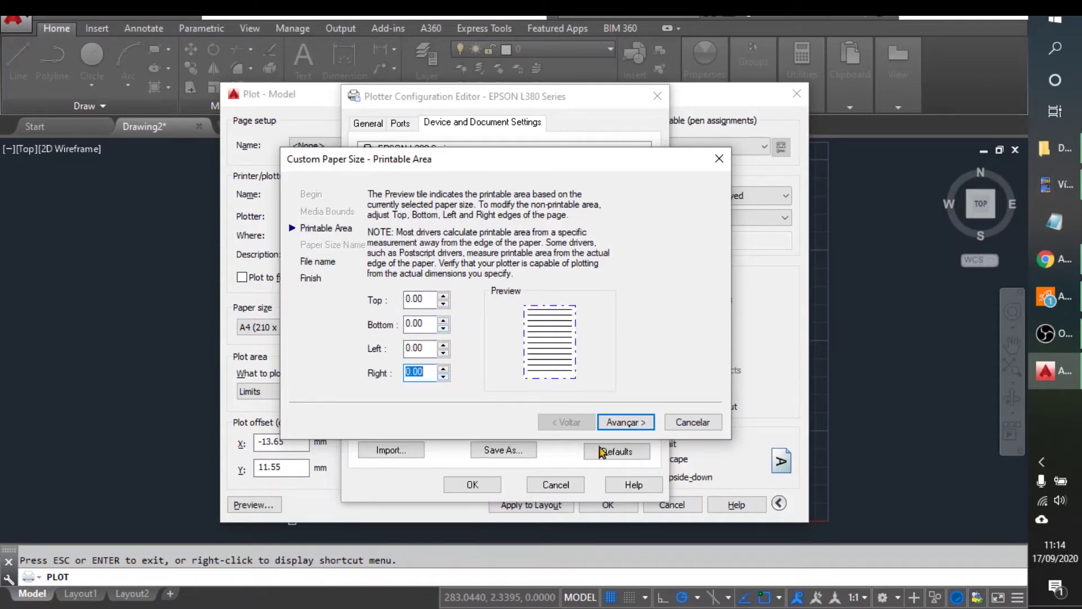
Name the PMP file "EPSON L380 Series2" and finish the custom paper size setup.
{"action": "left_click", "coordinate": [624, 423]}
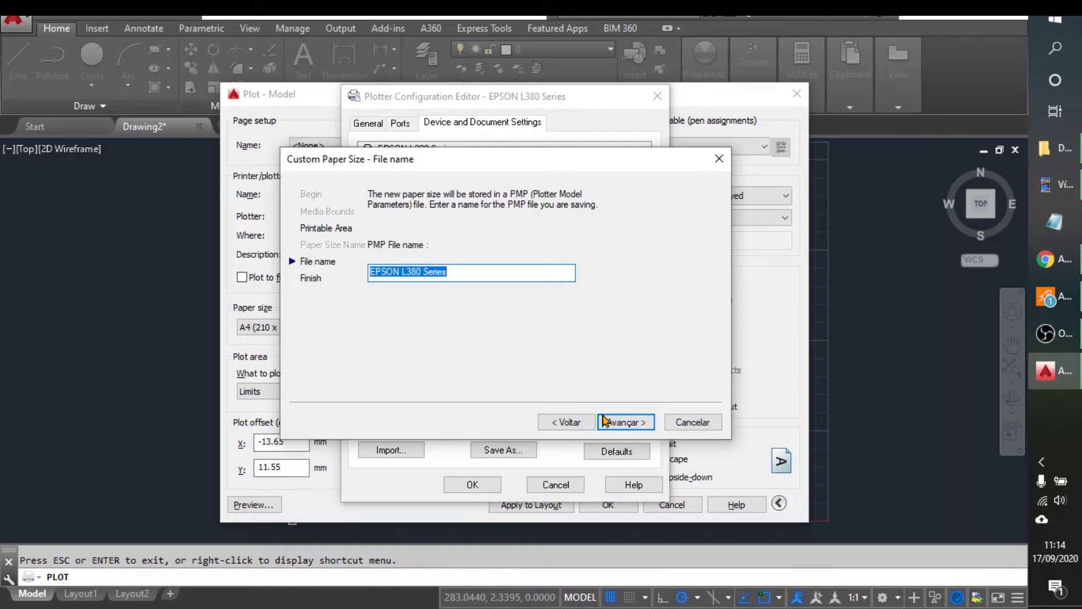
{"action": "left_click", "coordinate": [449, 271]}
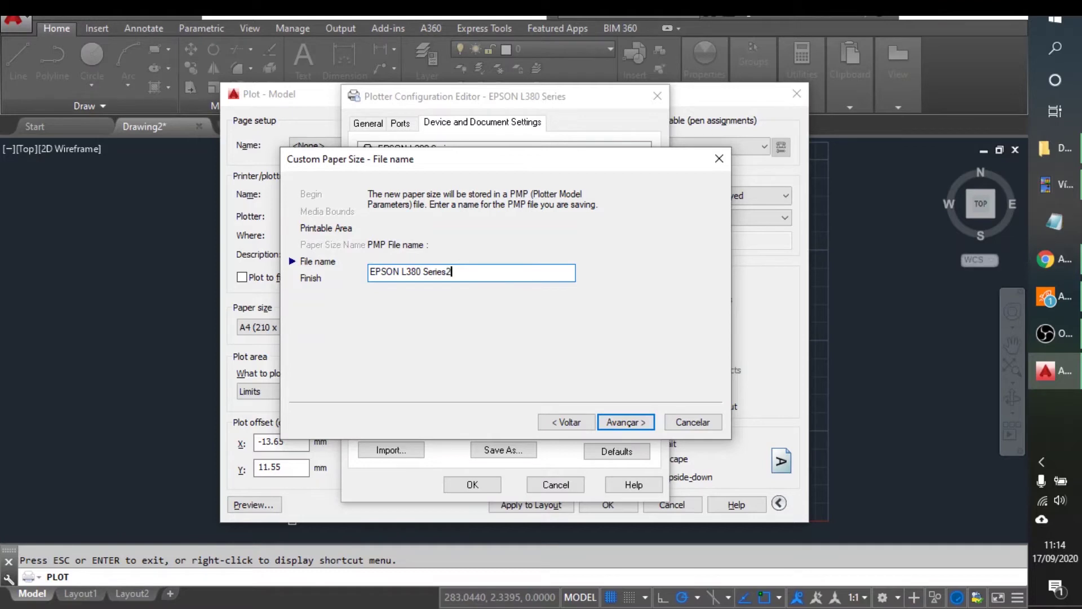
{"action": "left_click", "coordinate": [631, 424]}
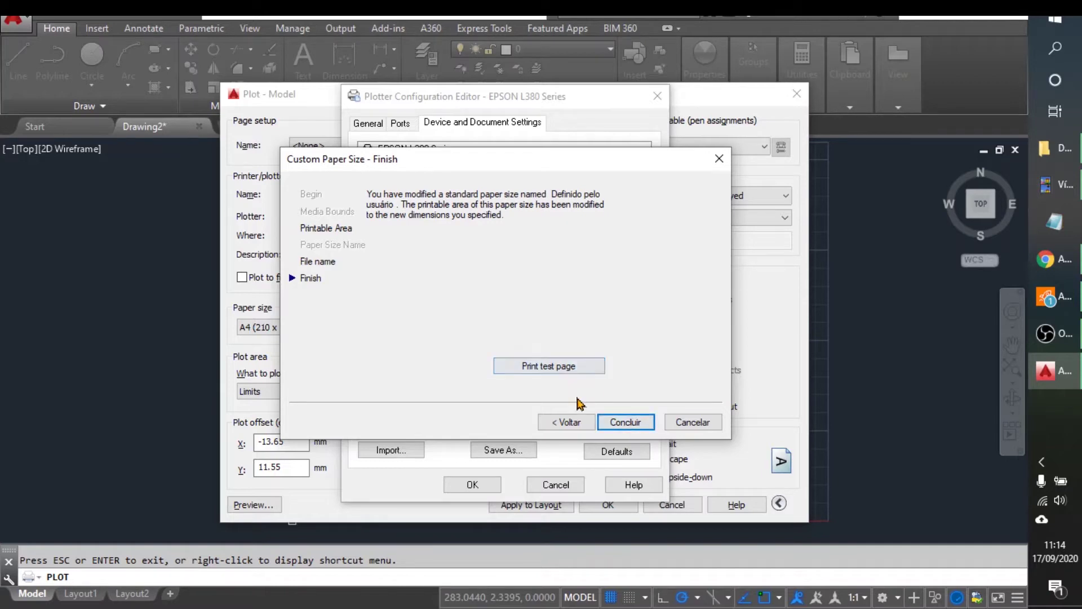
{"action": "left_click", "coordinate": [620, 424]}
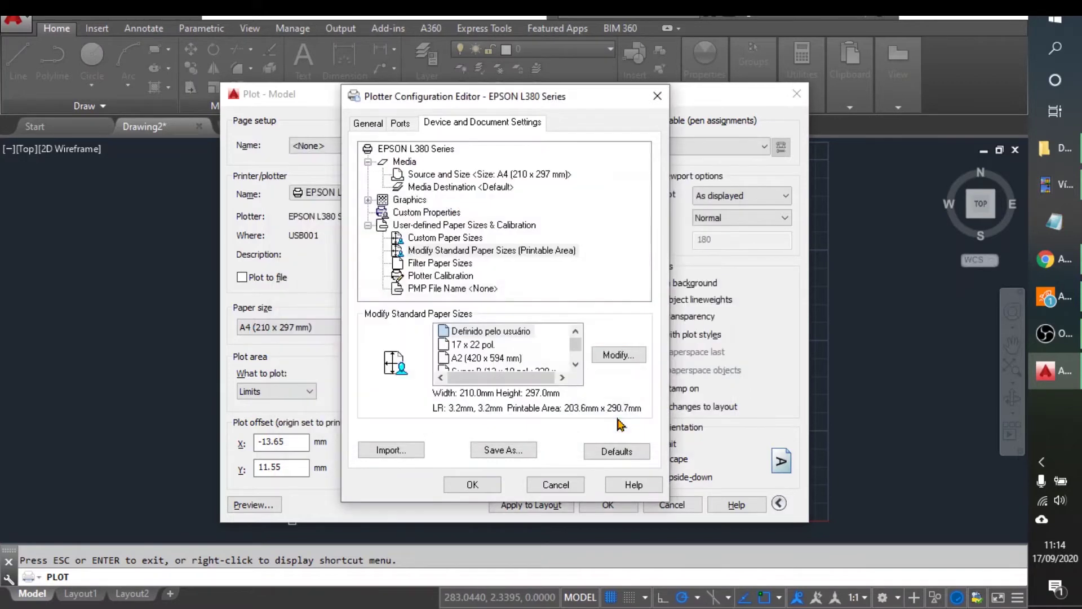
Accept the plotter configuration and create a temporary PC3 file that applies to this plot only.
{"action": "left_click", "coordinate": [485, 490]}
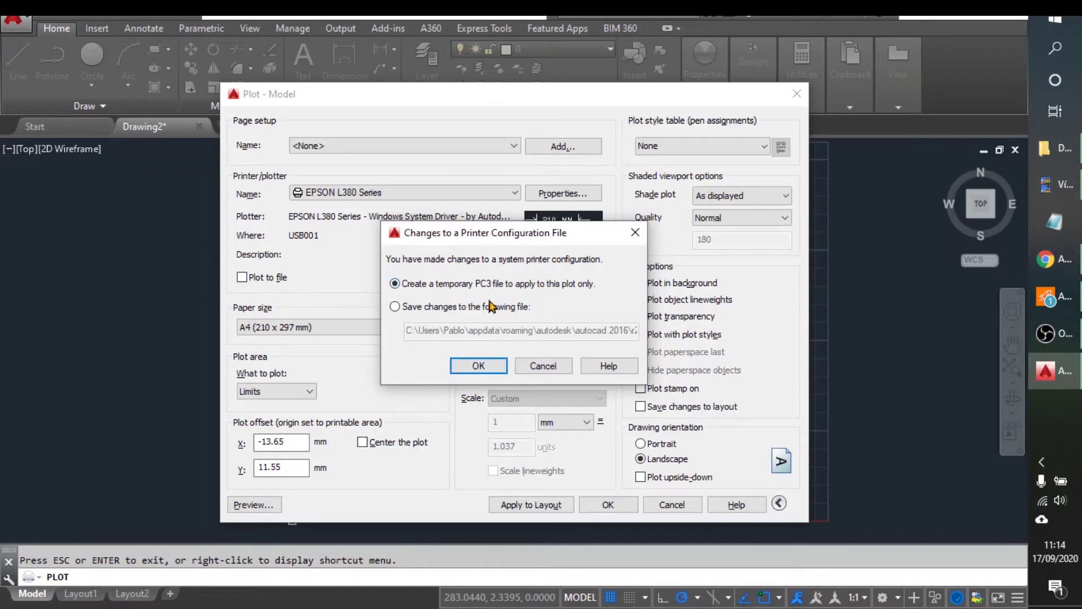
{"action": "left_click", "coordinate": [451, 307]}
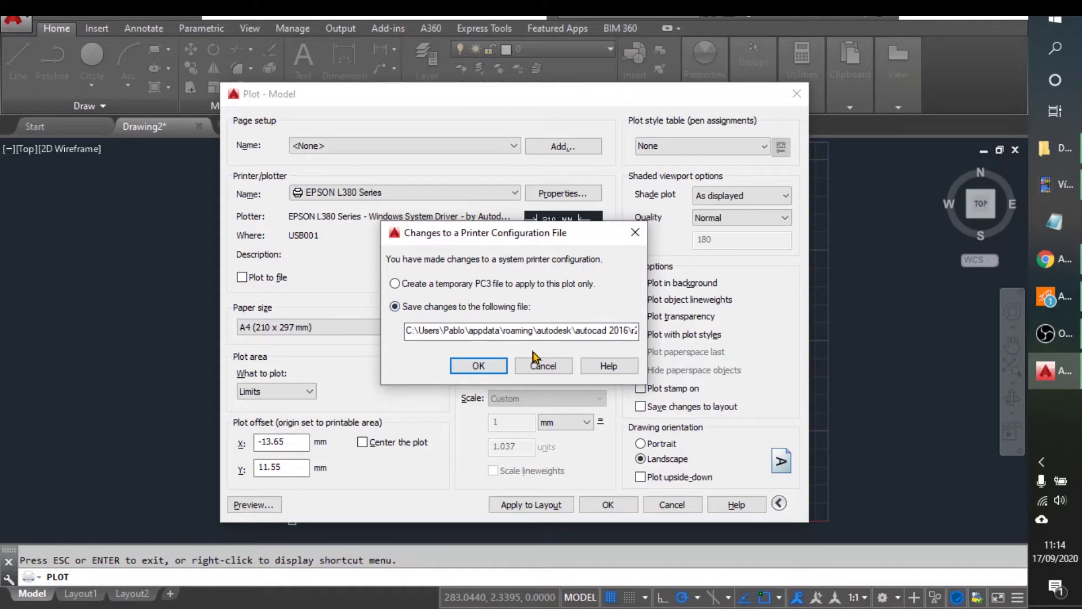
{"action": "left_click", "coordinate": [499, 287]}
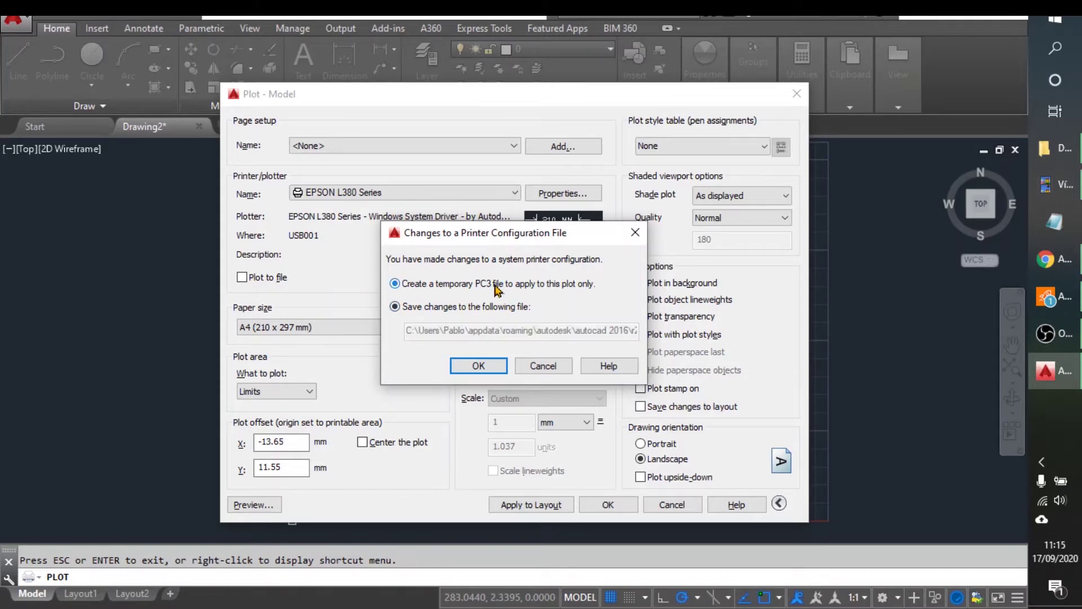
{"action": "left_click", "coordinate": [478, 367]}
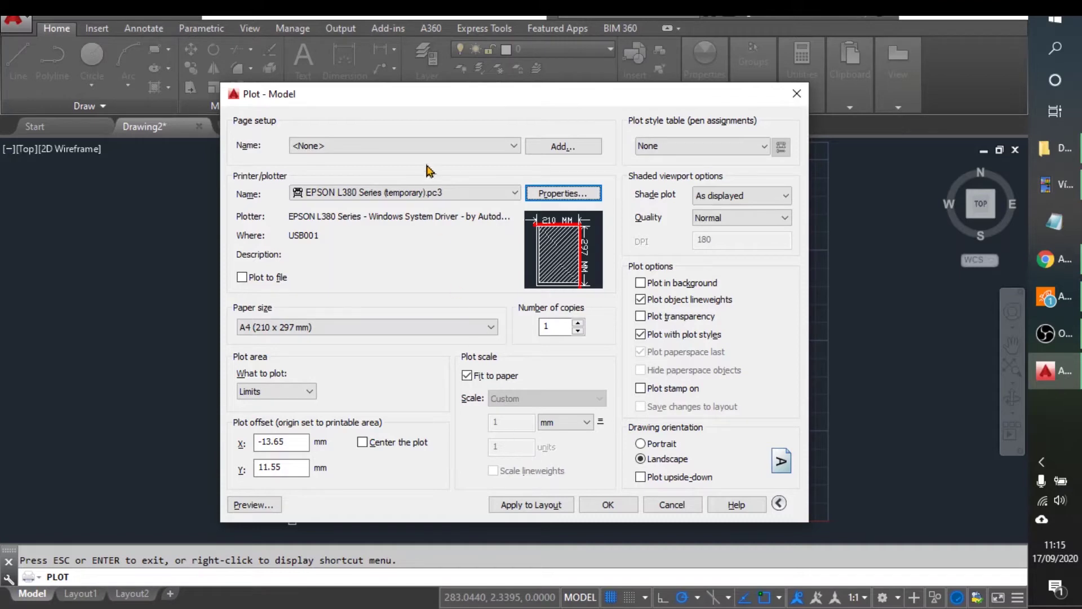
Preview the plate plot with the modified paper margins, check how it fits the sheet, and leave the preview.
{"action": "left_click_drag", "start_coordinate": [407, 95], "coordinate": [531, 203]}
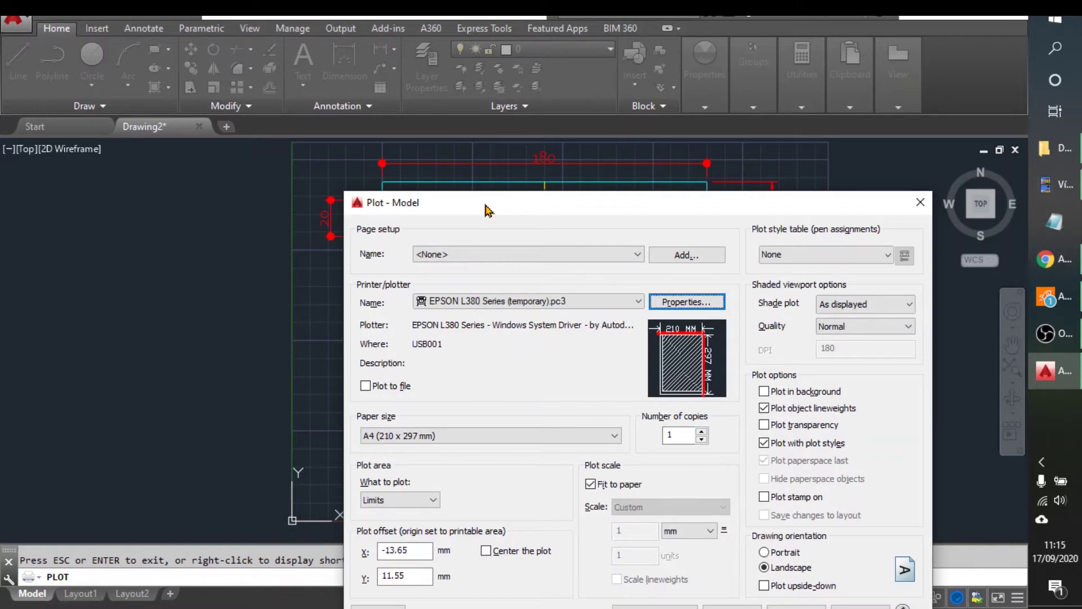
{"action": "left_click_drag", "start_coordinate": [487, 206], "coordinate": [311, 75]}
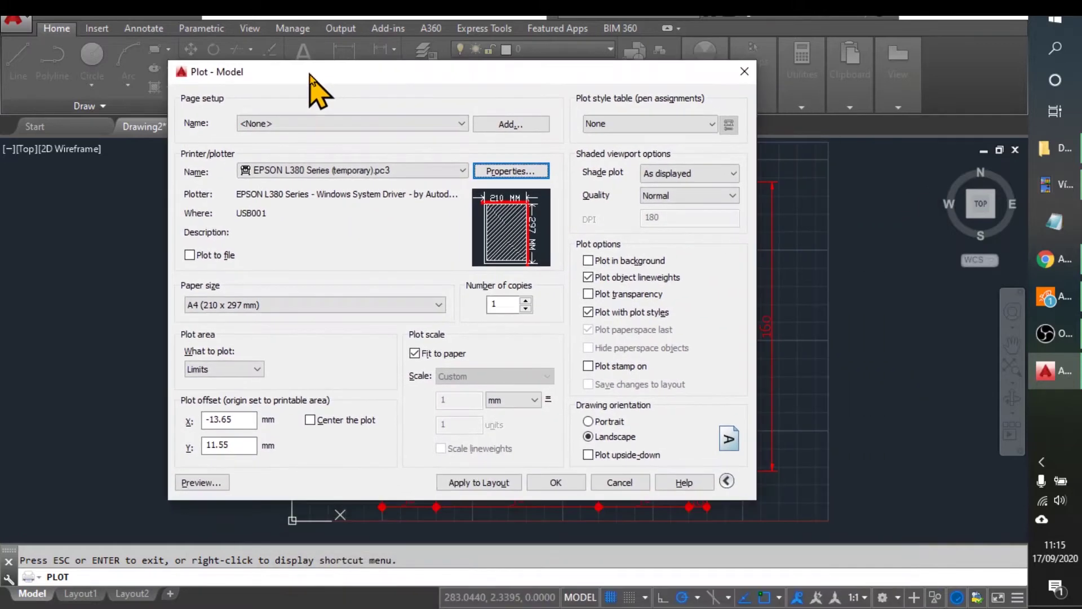
{"action": "left_click", "coordinate": [203, 483]}
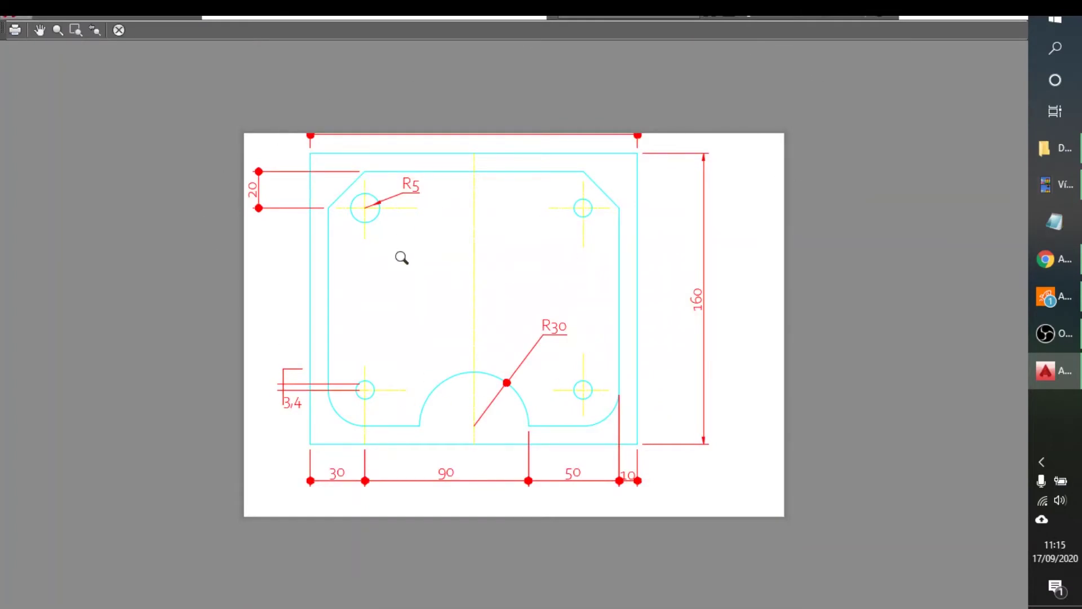
{"action": "key", "text": "Escape"}
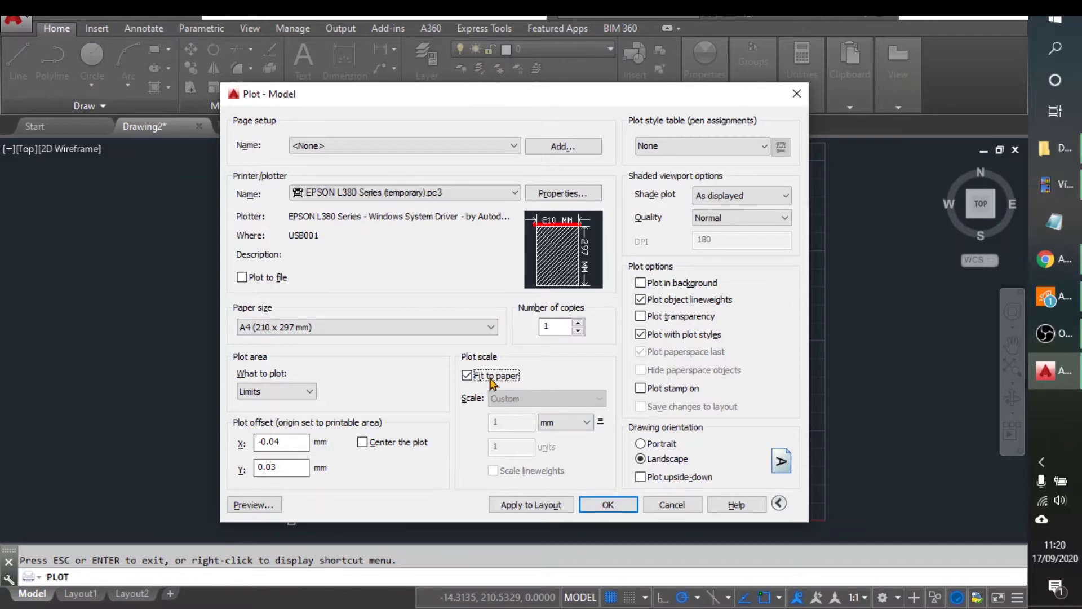
Turn off fit to paper so the plot scale is 1:1, center the plot, and preview the result.
{"action": "left_click", "coordinate": [467, 376]}
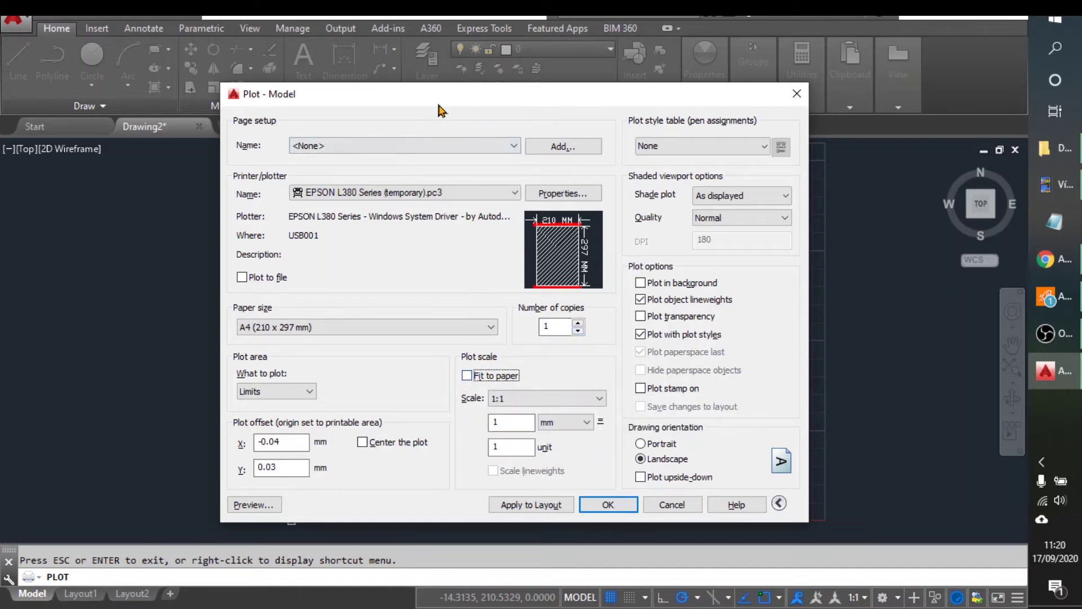
{"action": "mouse_move", "coordinate": [442, 109]}
{"action": "left_mouse_down"}
{"action": "mouse_move", "coordinate": [581, 200]}
{"action": "mouse_move", "coordinate": [587, 219]}
{"action": "left_mouse_up"}
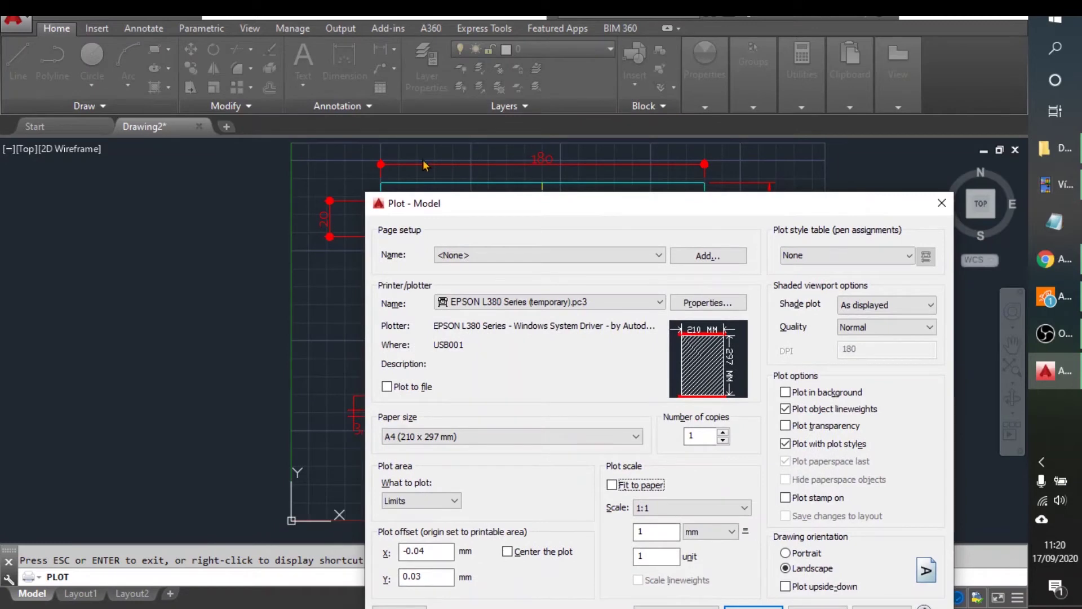
{"action": "left_click_drag", "start_coordinate": [587, 208], "coordinate": [469, 90]}
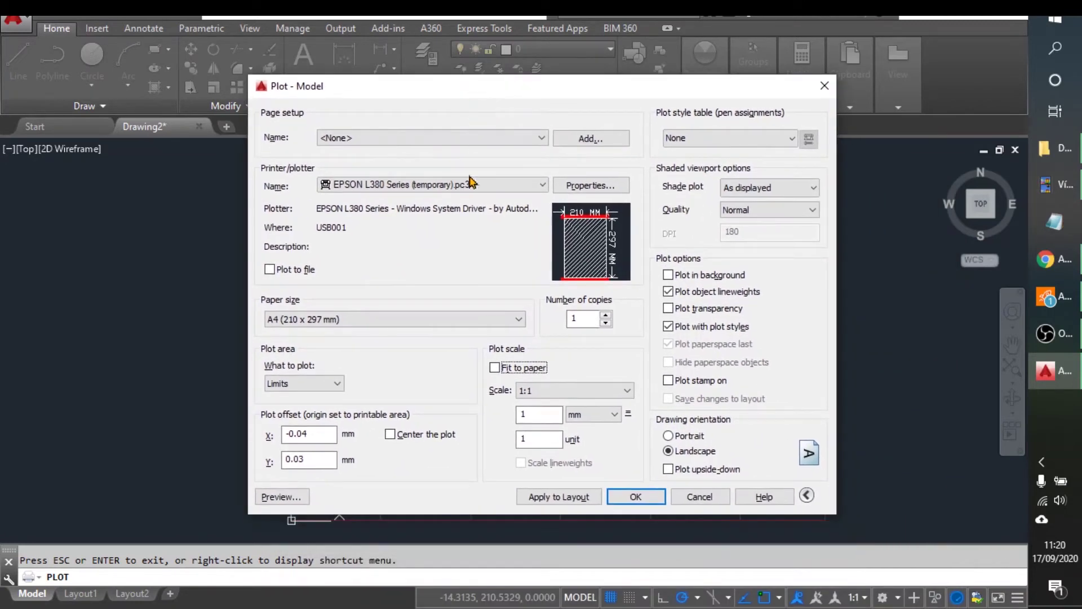
{"action": "left_click", "coordinate": [390, 434]}
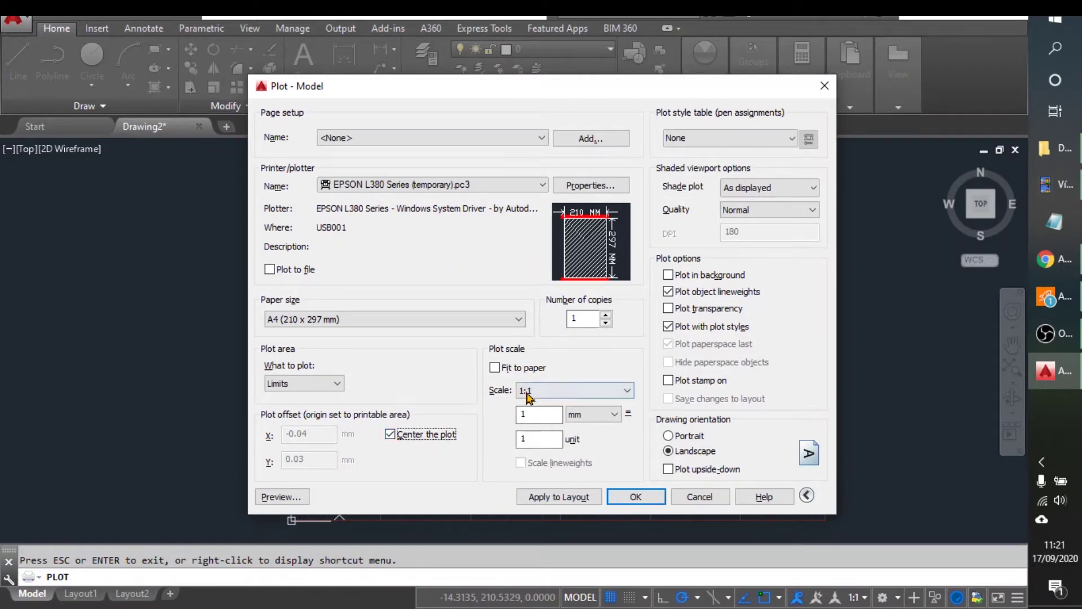
{"action": "left_click", "coordinate": [280, 496]}
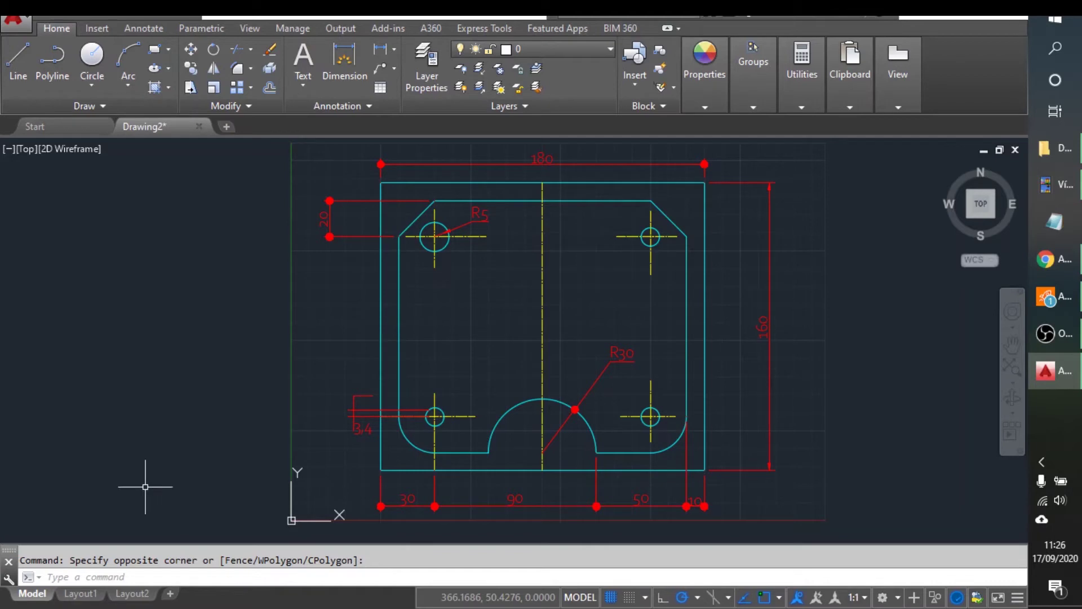
Open Layout1 and delete its existing viewport using the MVSETUP Create option for deleting objects.
{"action": "mouse_move", "coordinate": [77, 602]}
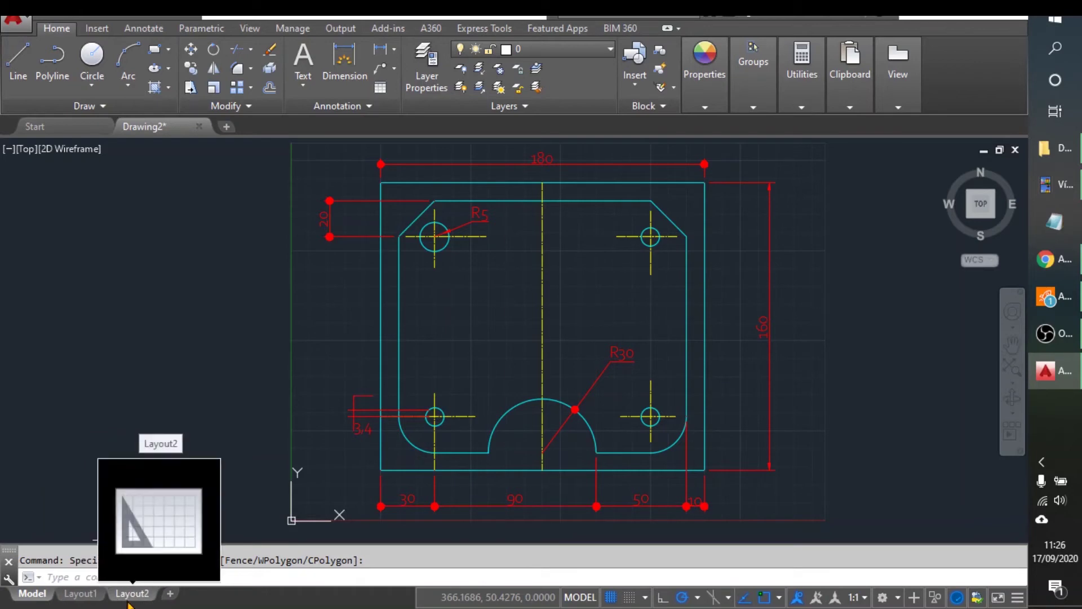
{"action": "mouse_move", "coordinate": [124, 603]}
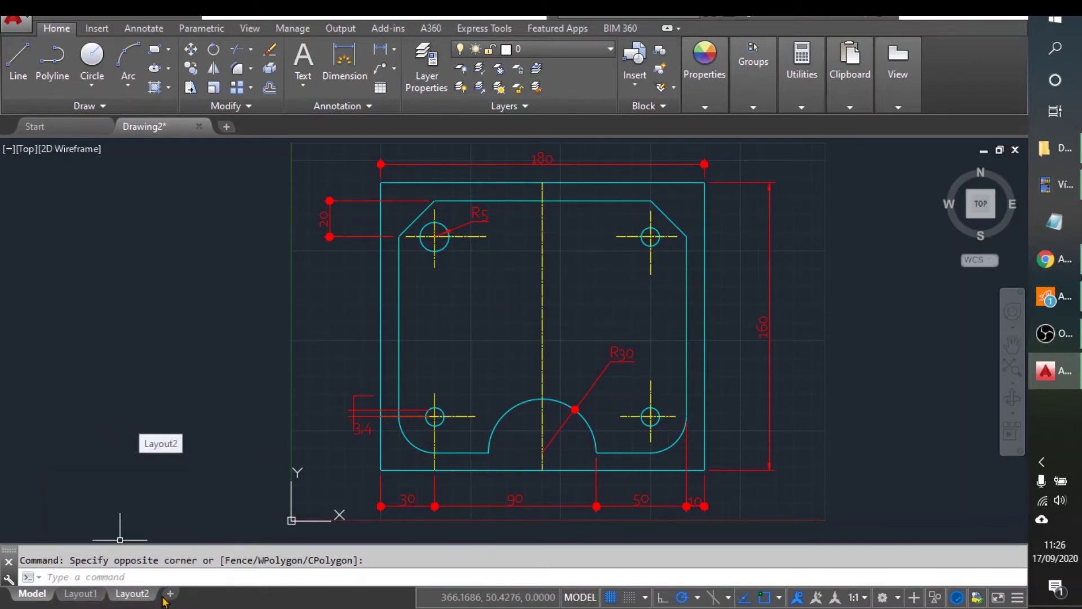
{"action": "left_click", "coordinate": [93, 595]}
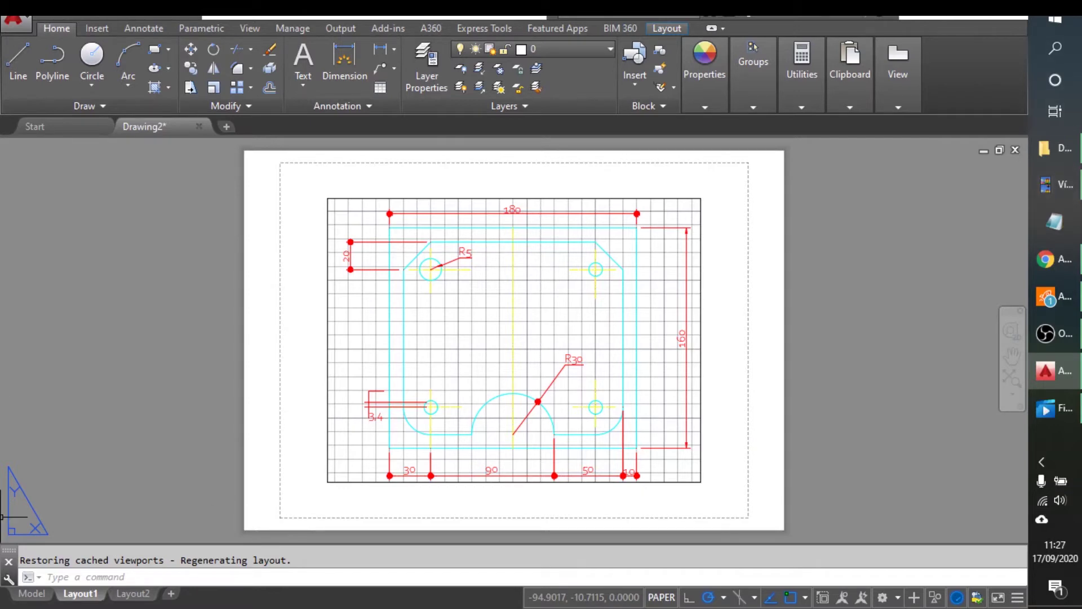
{"action": "type", "text": "mvs"}
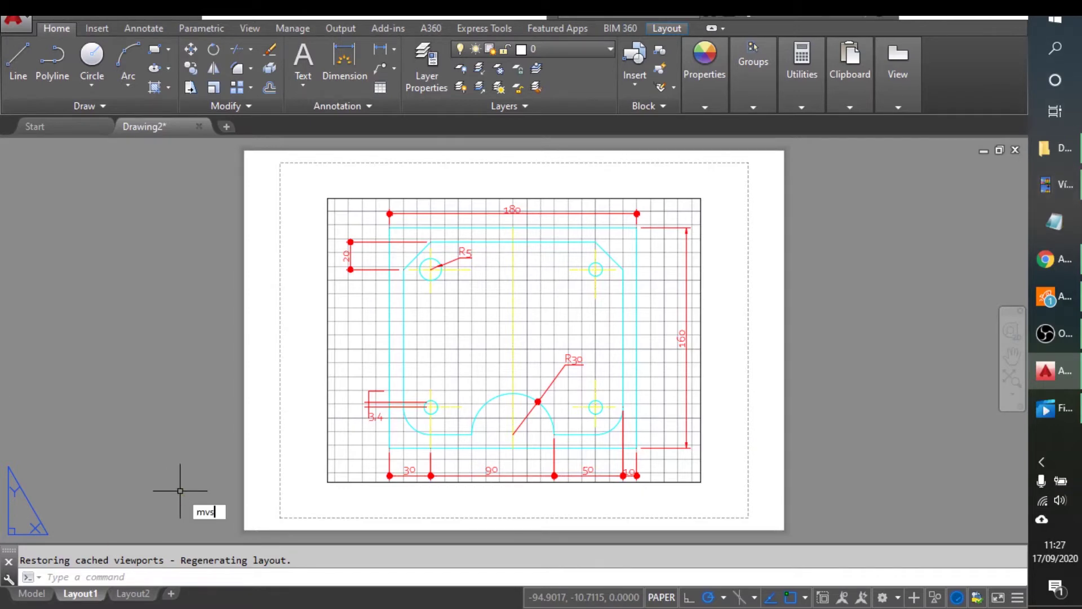
{"action": "type", "text": "etup"}
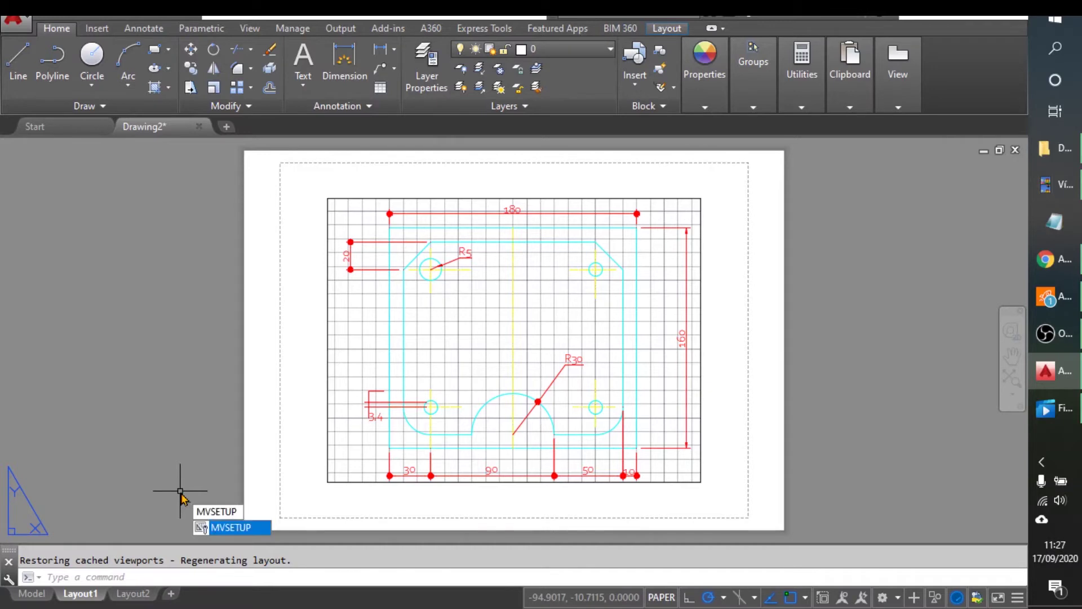
{"action": "key", "text": "Return"}
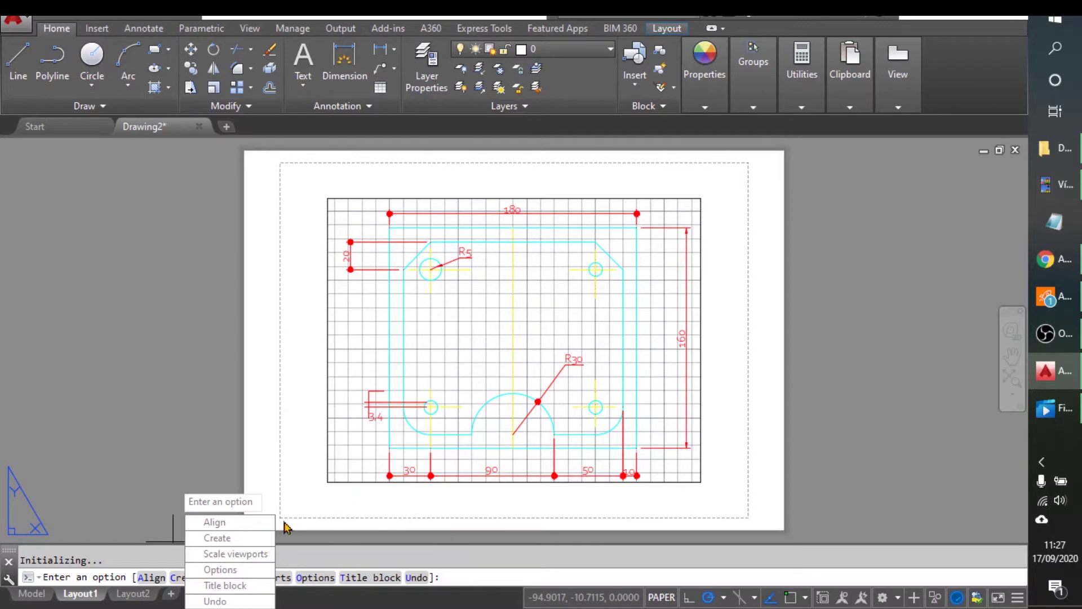
{"action": "left_click", "coordinate": [224, 540]}
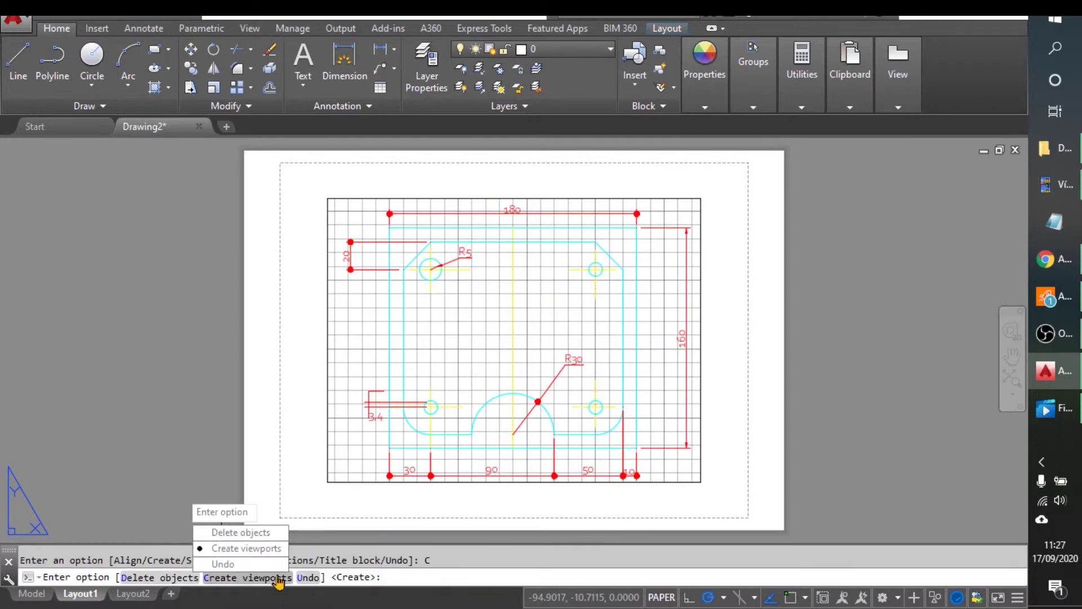
{"action": "left_click", "coordinate": [241, 532]}
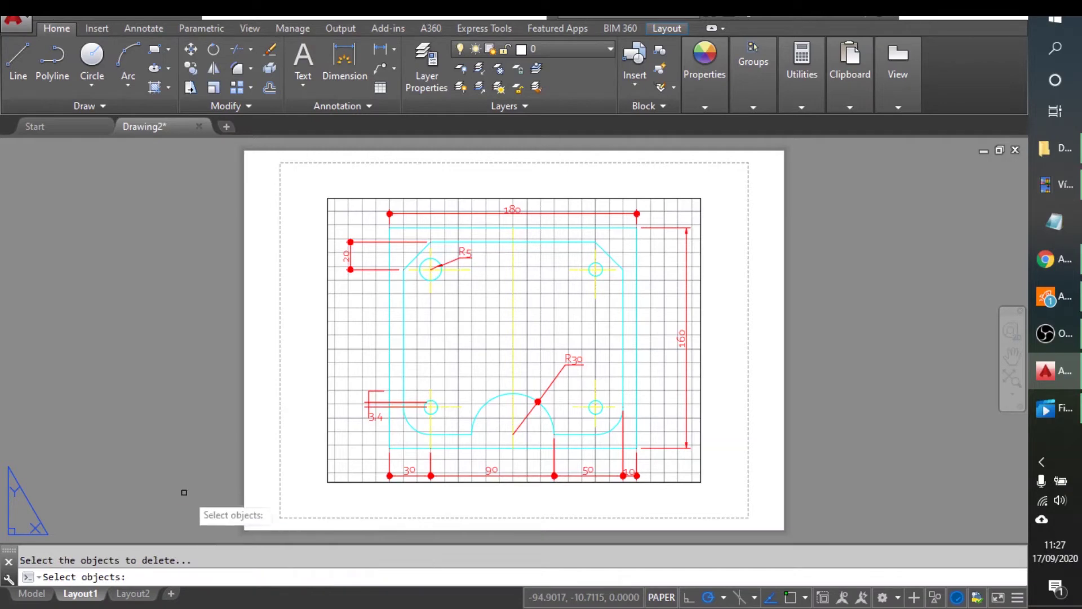
{"action": "left_click", "coordinate": [330, 481]}
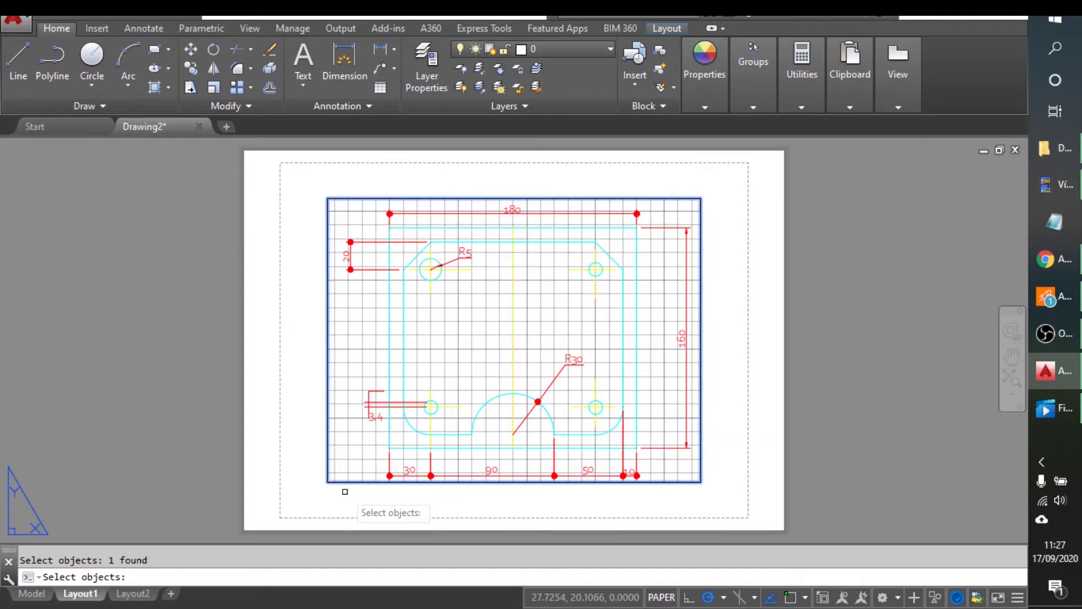
{"action": "key", "text": "Return"}
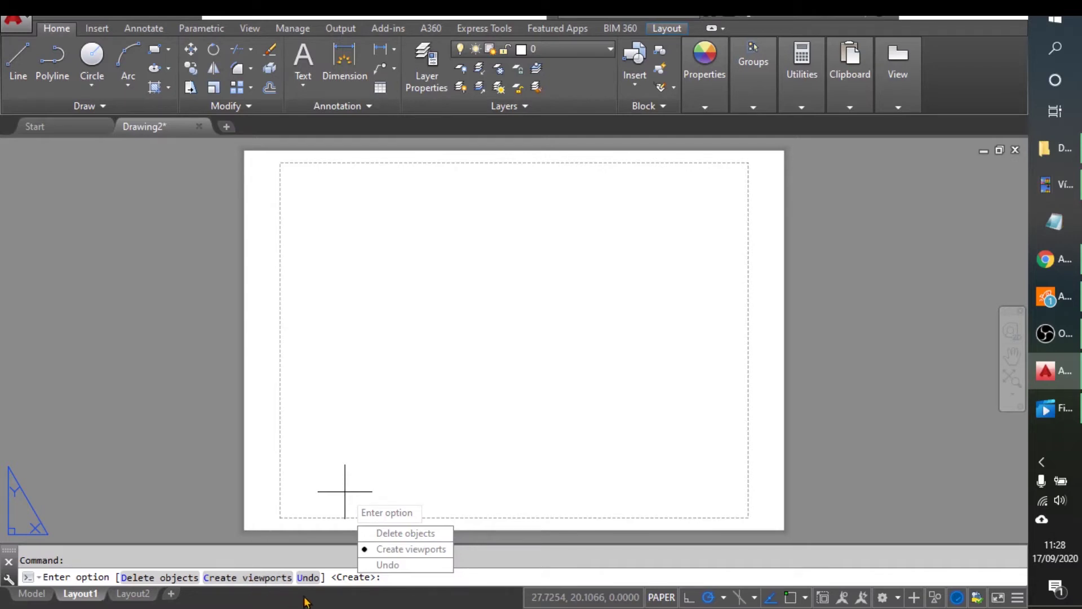
Create viewports with layout option 3, Array of Viewports, bounded by opposite corners of the sheet's dashed printable area.
{"action": "left_click", "coordinate": [389, 549]}
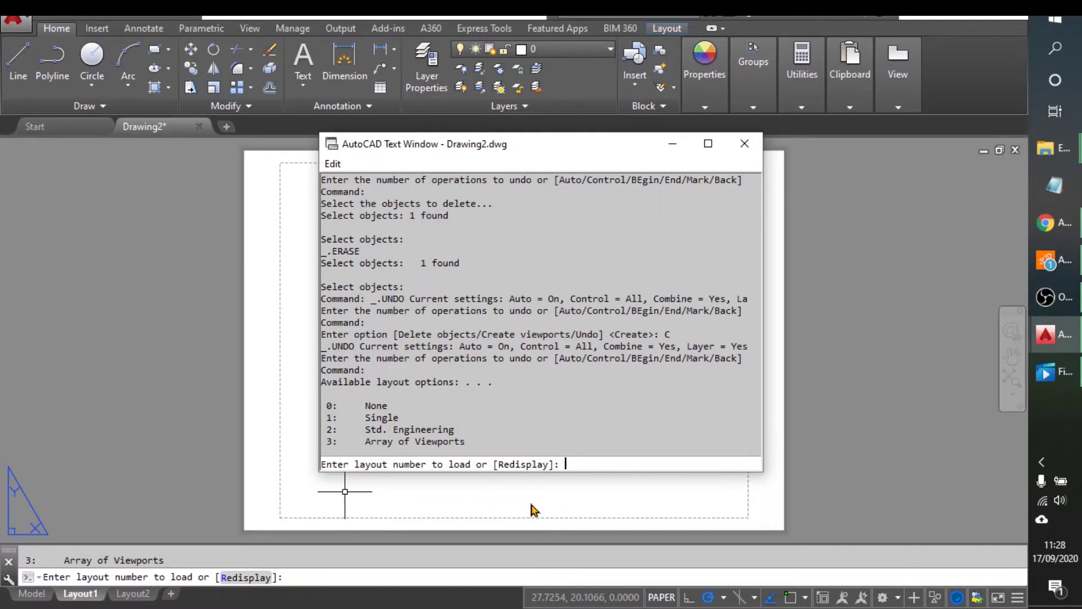
{"action": "type", "text": "3"}
{"action": "key", "text": "Return"}
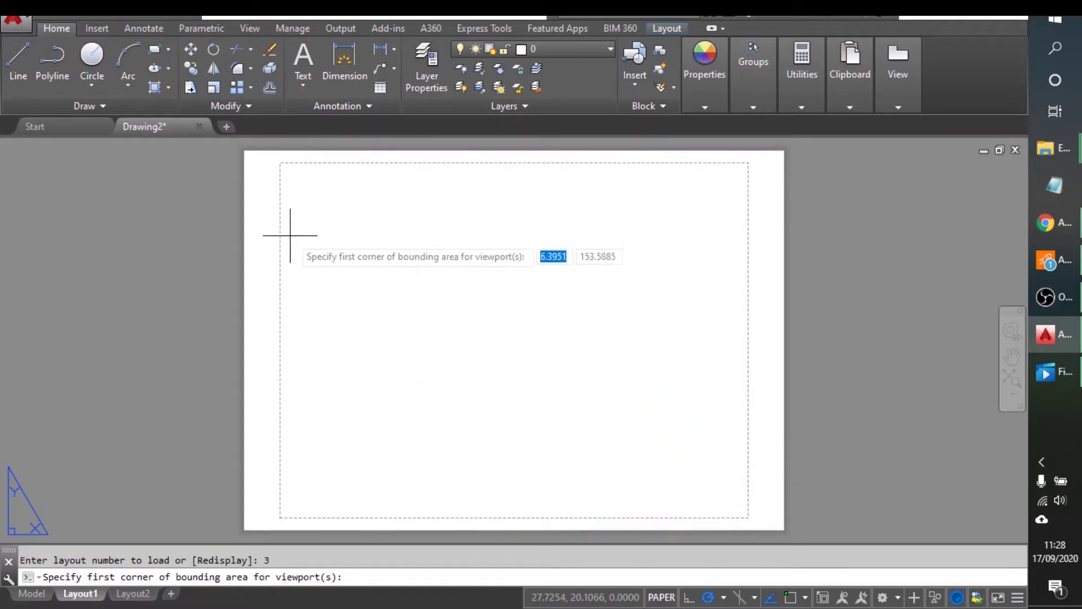
{"action": "left_click", "coordinate": [279, 162]}
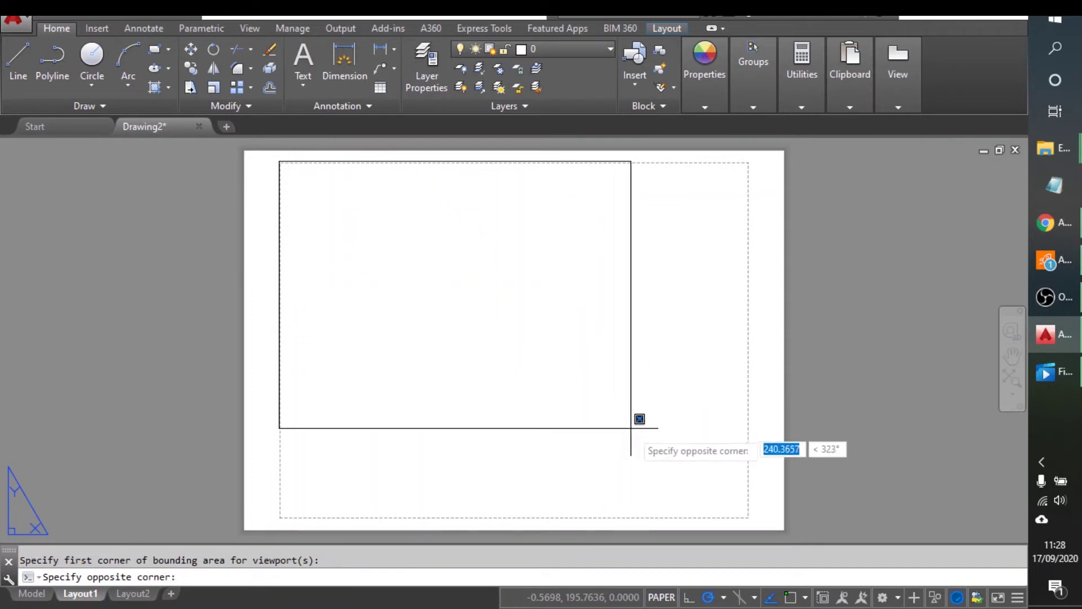
{"action": "left_click", "coordinate": [749, 518]}
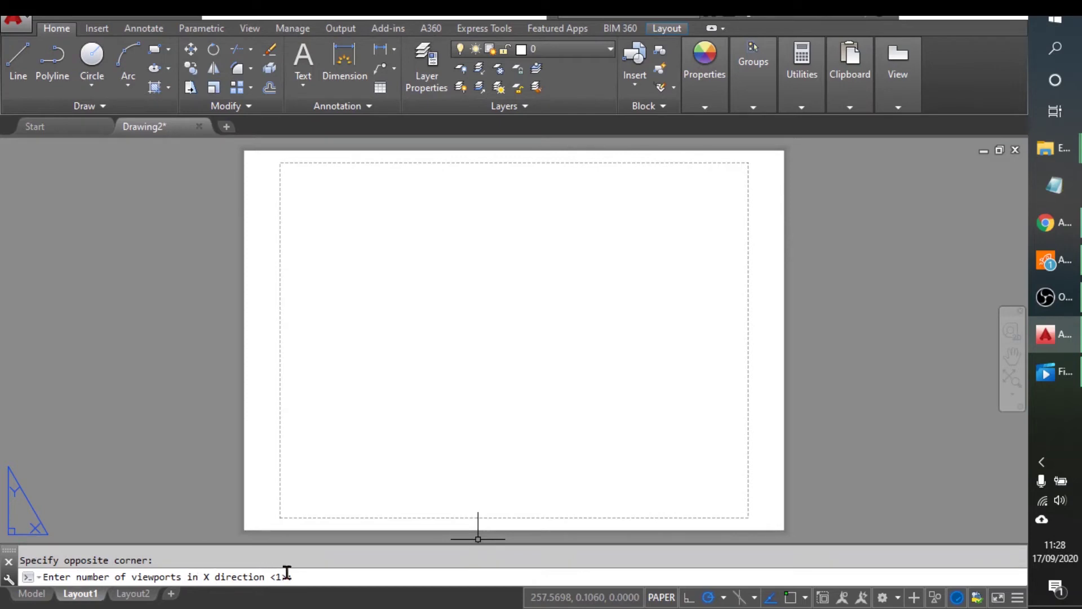
Define the array as 2 viewports in X and 2 in Y, spaced 1 apart in both directions, and end MVSETUP.
{"action": "type", "text": "2"}
{"action": "key", "text": "Return"}
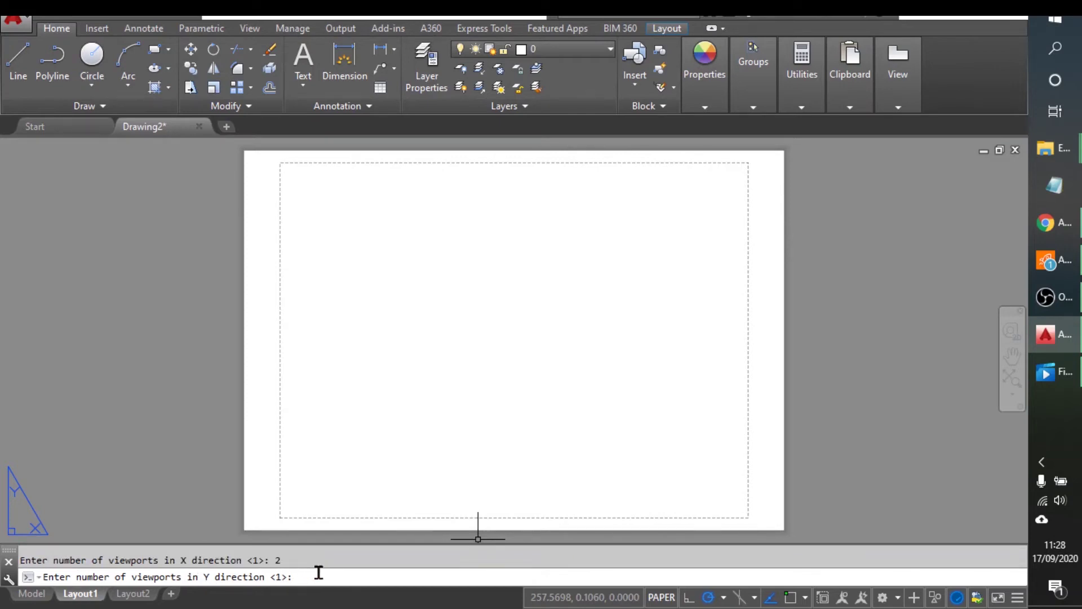
{"action": "type", "text": "2"}
{"action": "key", "text": "Return"}
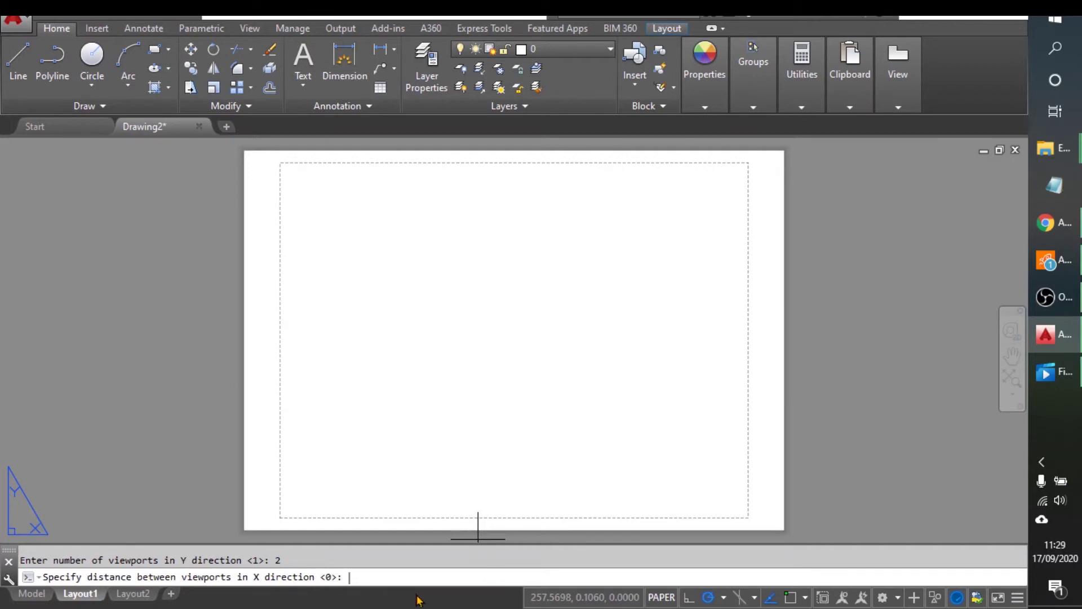
{"action": "type", "text": "1"}
{"action": "key", "text": "Return"}
{"action": "type", "text": "1"}
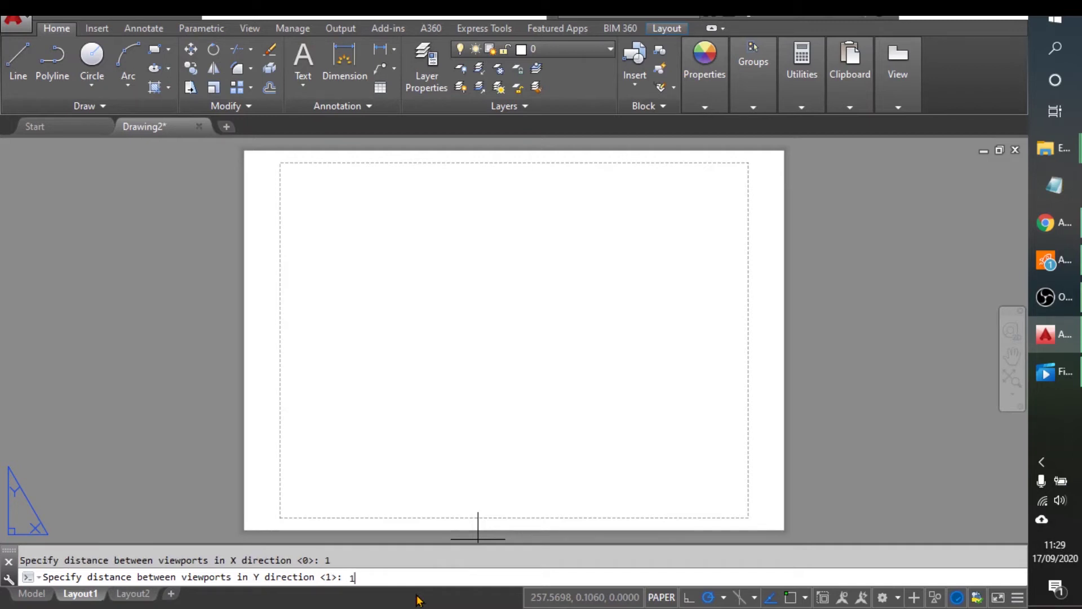
{"action": "key", "text": "Return"}
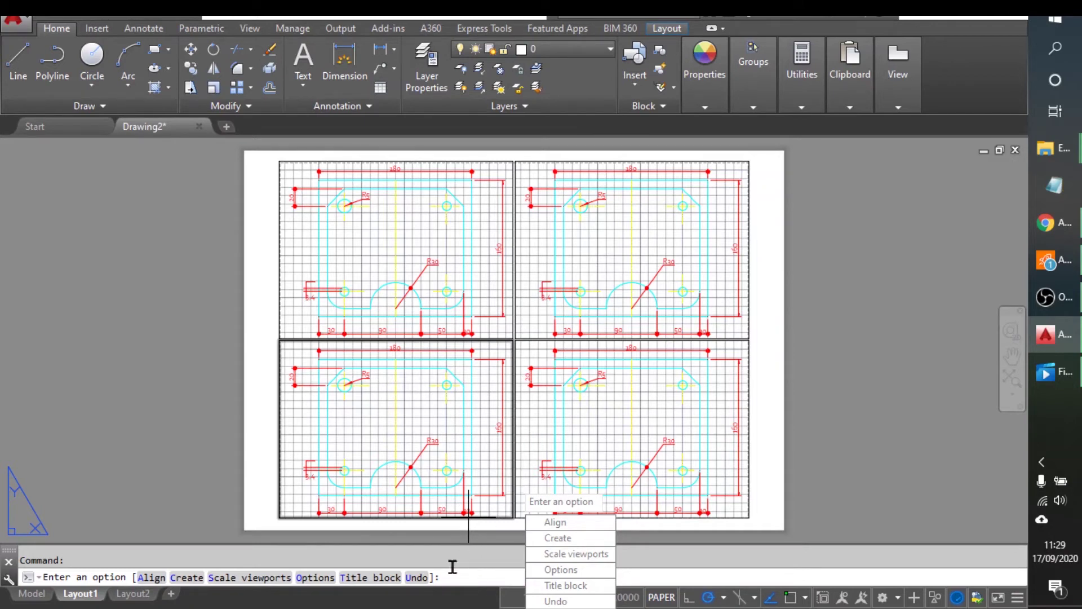
{"action": "key", "text": "Escape"}
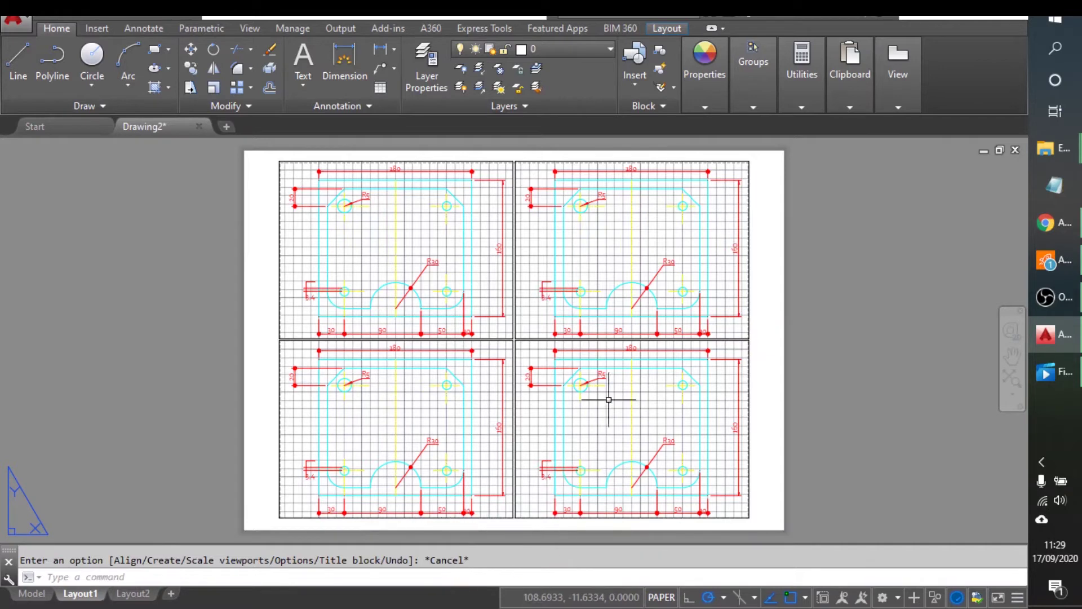
Draw a circle in Layout1's paper space near the sheet's middle, overlapping all four viewports.
{"action": "left_click", "coordinate": [518, 398]}
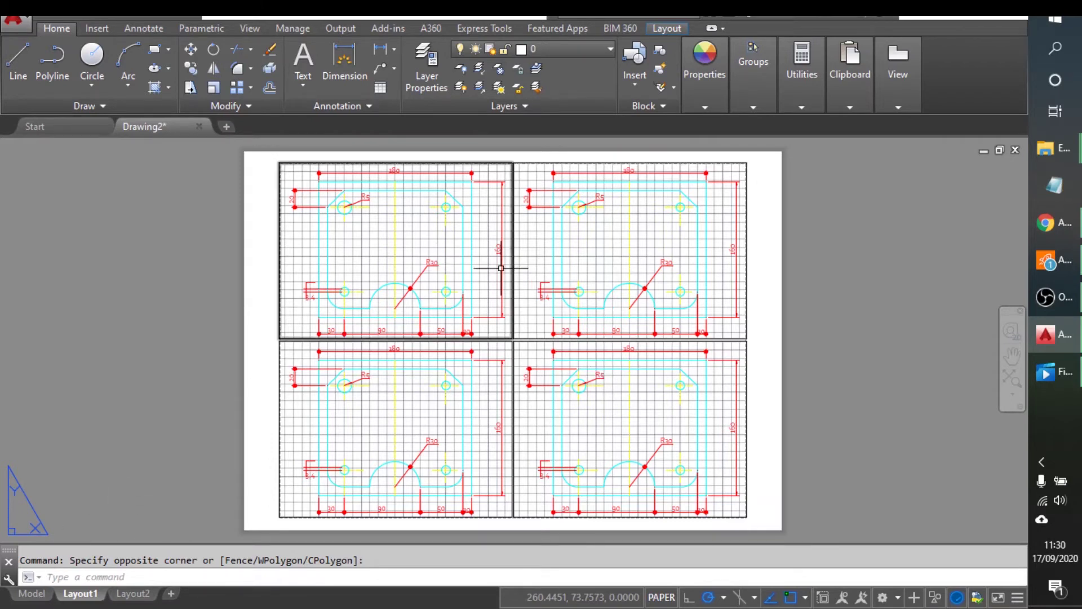
{"action": "left_click", "coordinate": [91, 58]}
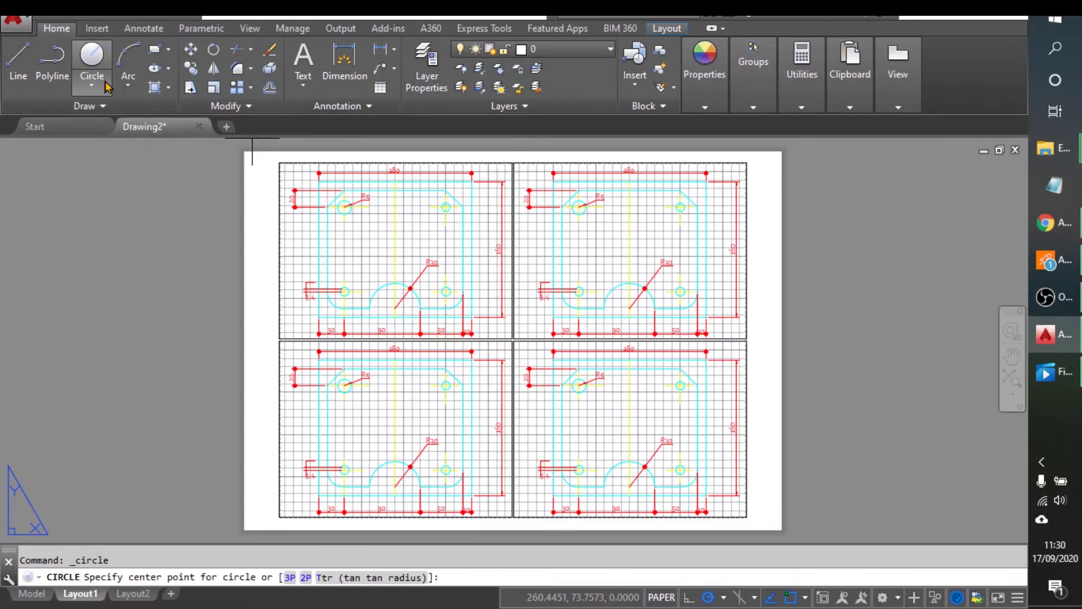
{"action": "left_click", "coordinate": [533, 319]}
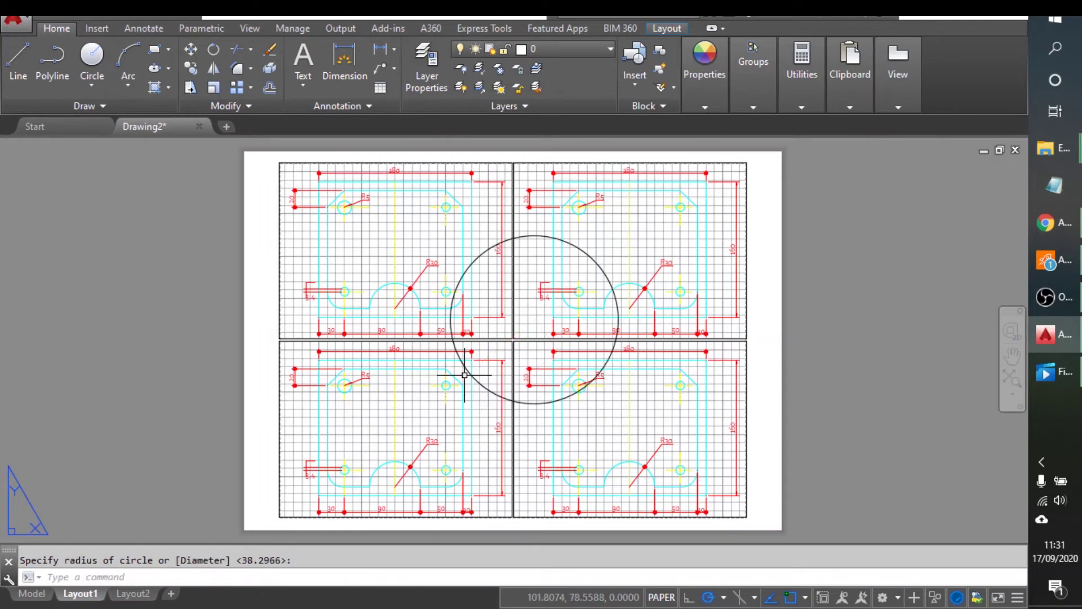
{"action": "left_click", "coordinate": [588, 382]}
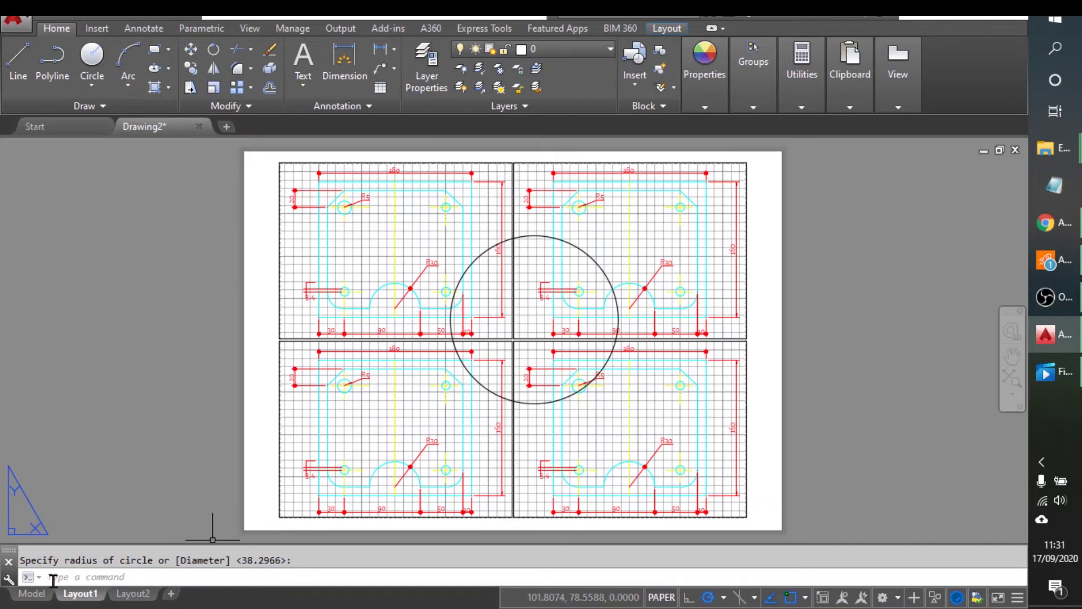
Compare model space with Layout1 and erase the paper-space circle overlapping the four viewports.
{"action": "left_click", "coordinate": [32, 593]}
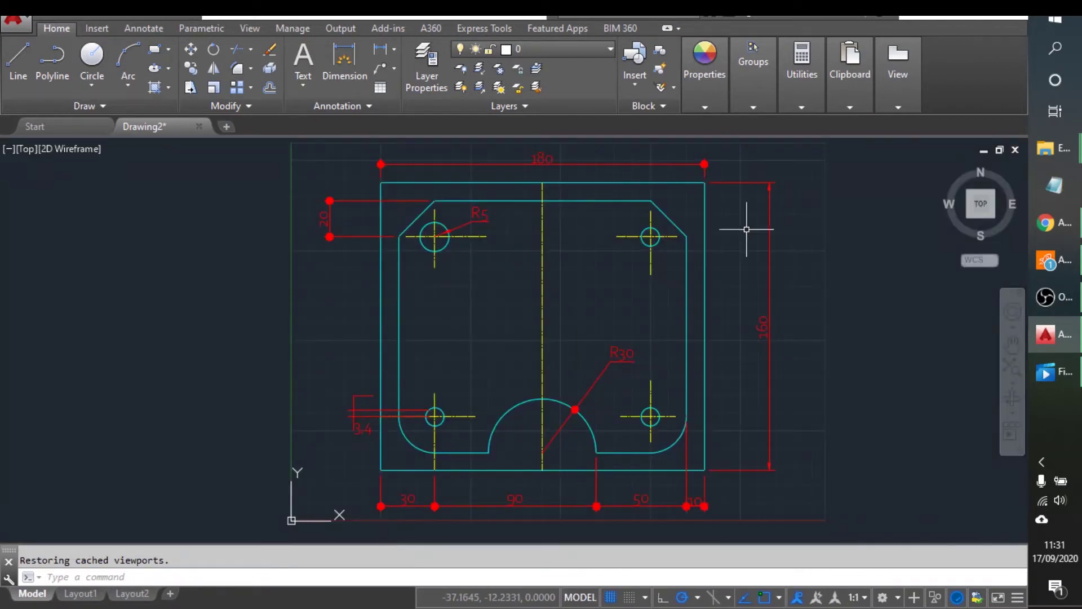
{"action": "left_click", "coordinate": [81, 593]}
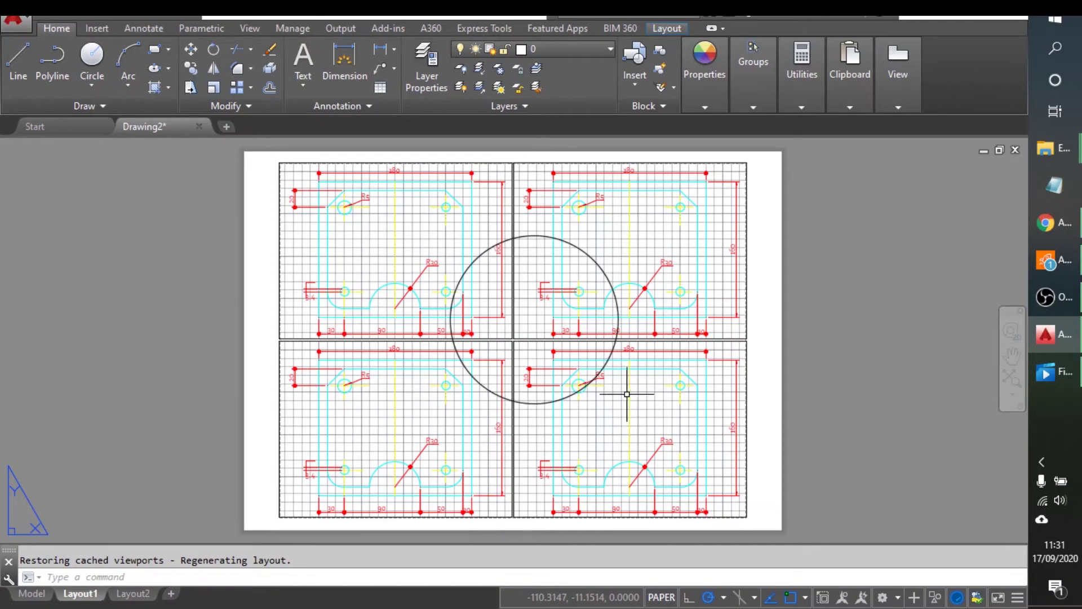
{"action": "left_click", "coordinate": [575, 395]}
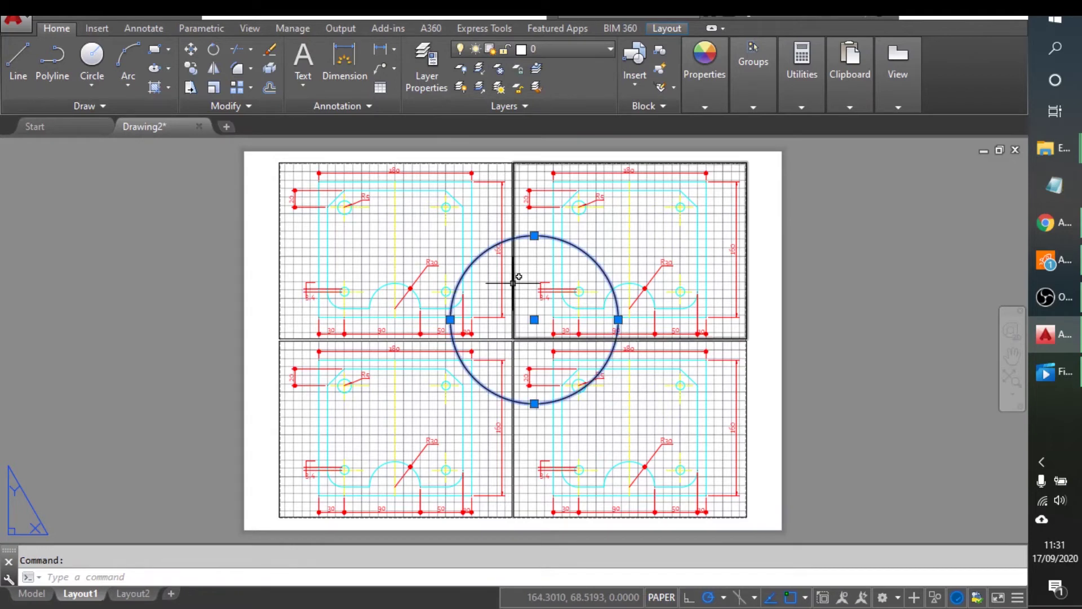
{"action": "left_click", "coordinate": [269, 50]}
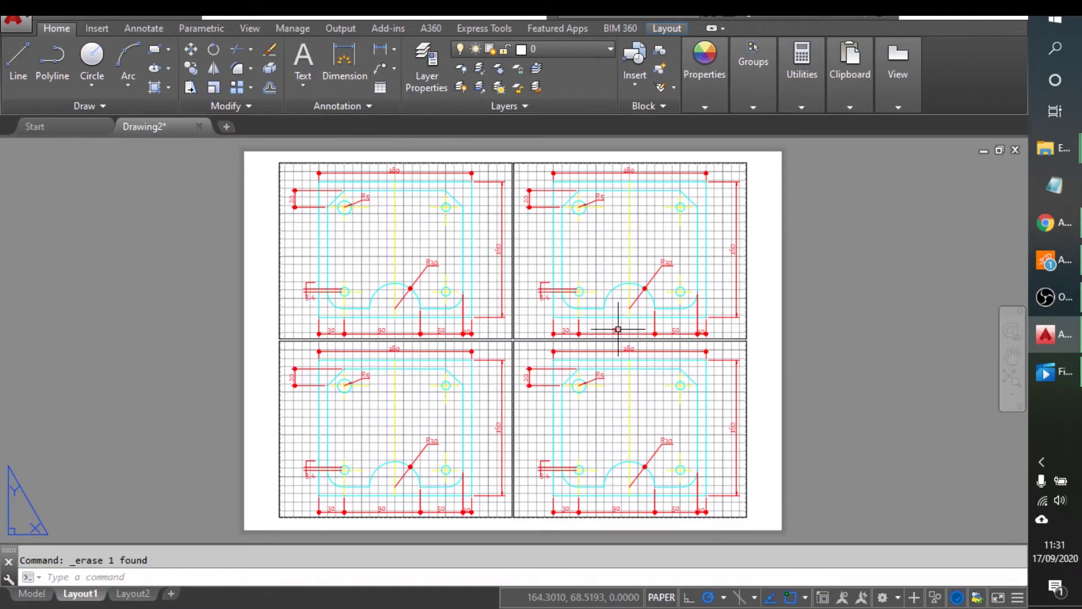
{"action": "scroll", "coordinate": [618, 329], "scroll_direction": "up", "scroll_amount": 2}
{"action": "scroll", "coordinate": [618, 329], "scroll_direction": "down", "scroll_amount": 2}
{"action": "scroll", "coordinate": [618, 329], "scroll_direction": "up", "scroll_amount": 2}
{"action": "scroll", "coordinate": [618, 329], "scroll_direction": "down", "scroll_amount": 2}
{"action": "scroll", "coordinate": [618, 329], "scroll_direction": "up", "scroll_amount": 2}
{"action": "scroll", "coordinate": [618, 329], "scroll_direction": "down", "scroll_amount": 2}
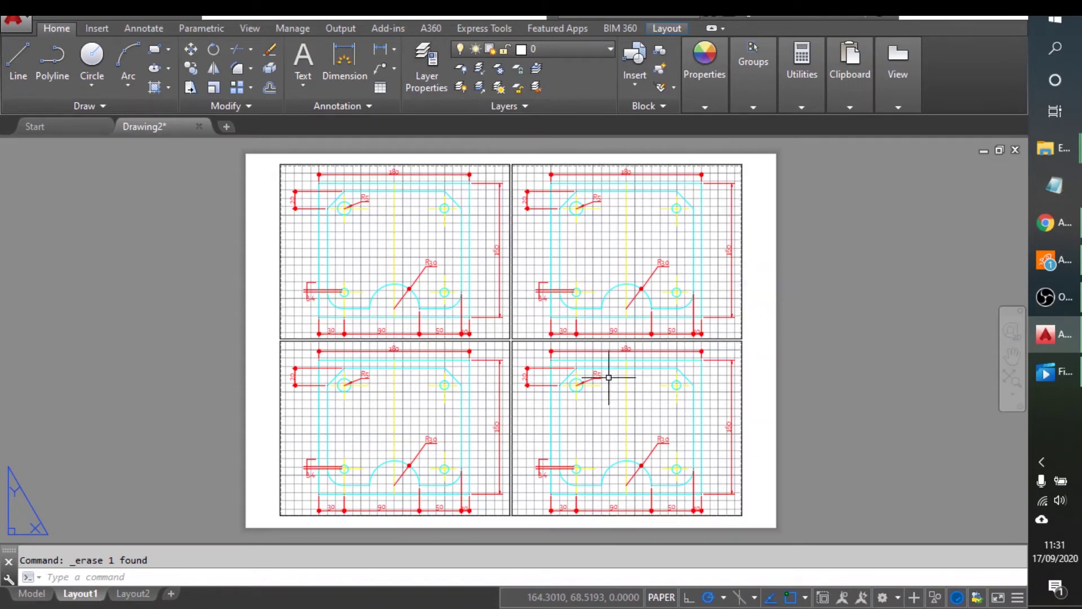
Erase the sheet's lower-right viewport and stretch the upper-right one down to the lower-right corner of the printable area.
{"action": "left_click", "coordinate": [741, 347]}
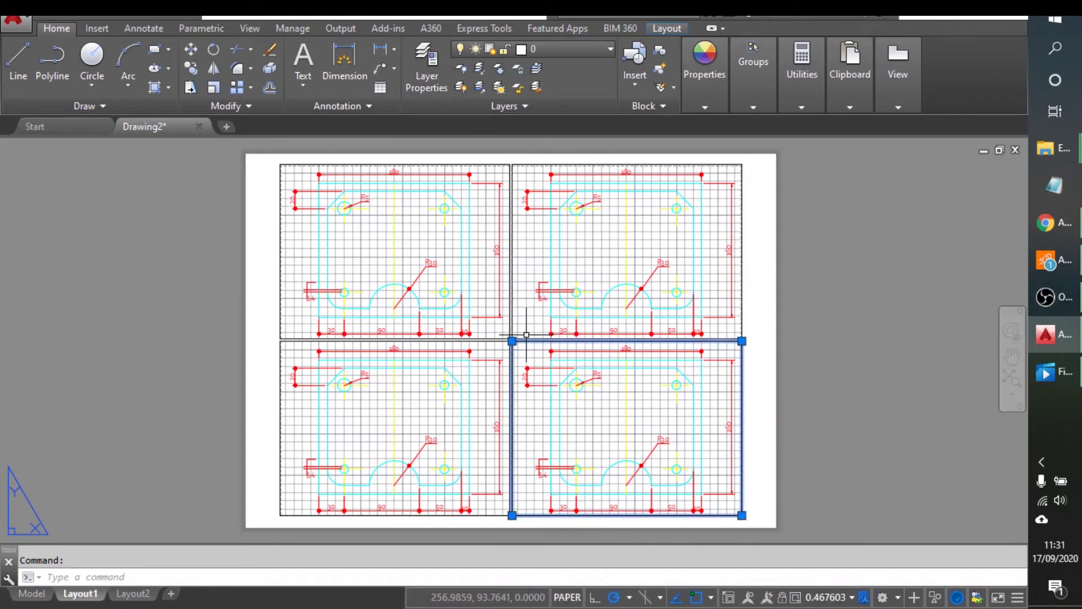
{"action": "left_click", "coordinate": [271, 51]}
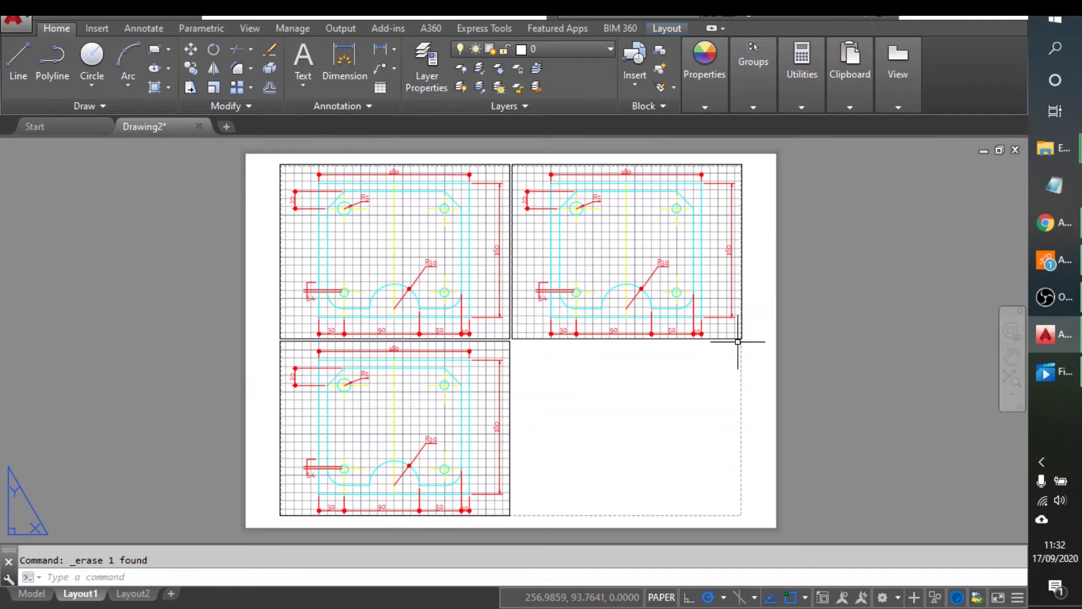
{"action": "left_click", "coordinate": [738, 339]}
{"action": "left_click", "coordinate": [741, 339]}
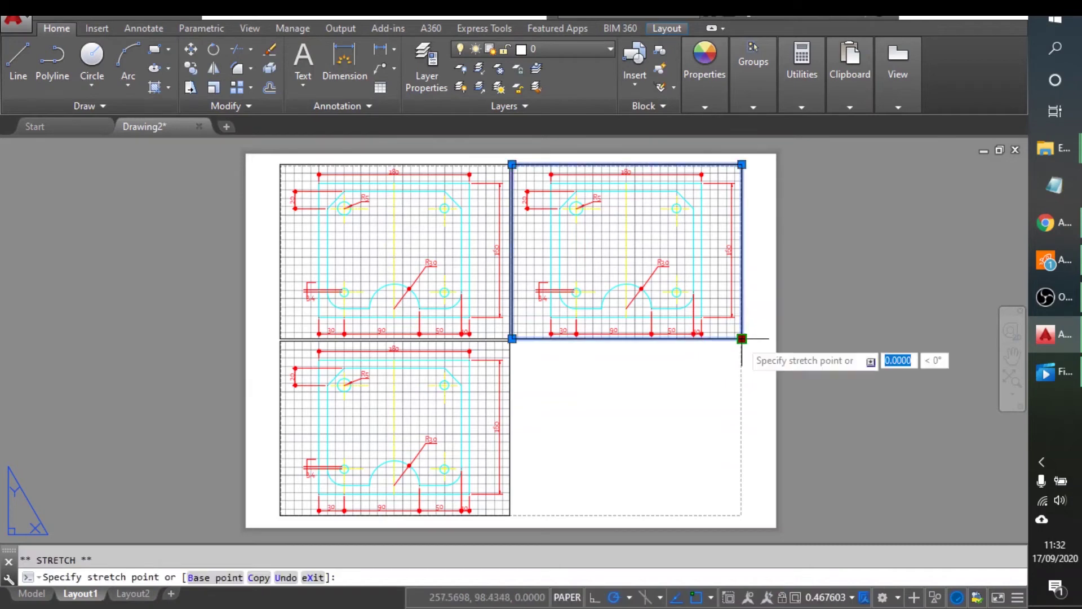
{"action": "left_click", "coordinate": [742, 514]}
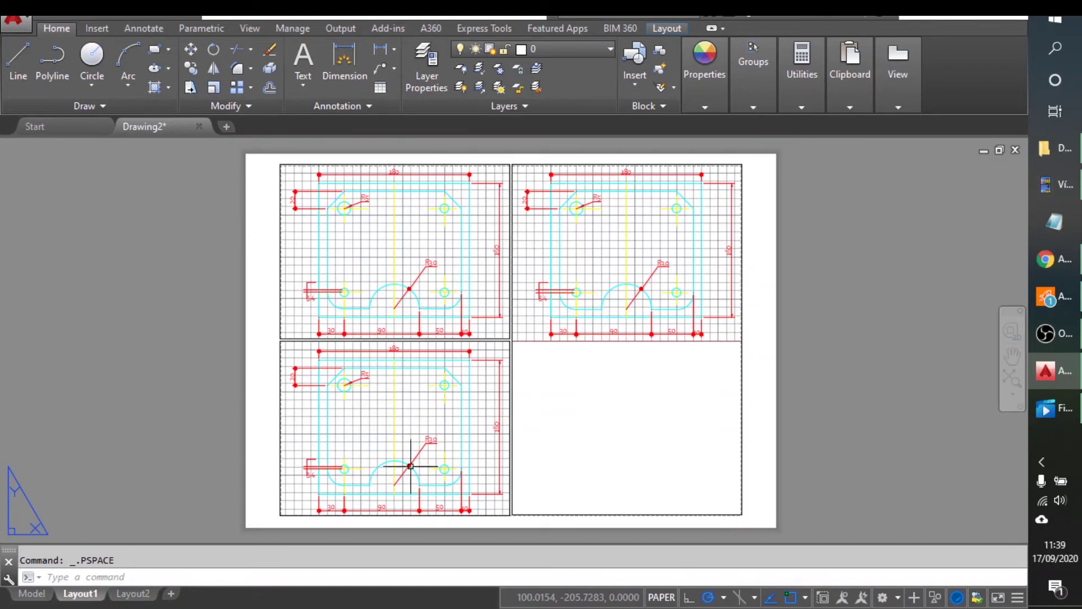
Activate model space in the tall right-hand viewport and draw a circle around the plate's lower-left hole, overlapping the R30 arc.
{"action": "left_click", "coordinate": [662, 597]}
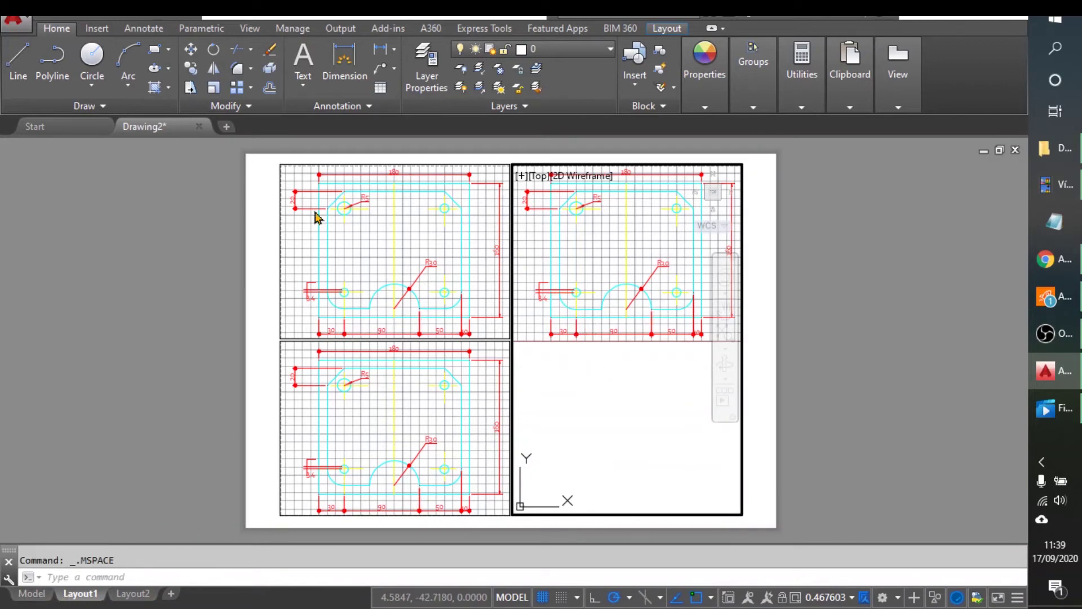
{"action": "left_click", "coordinate": [95, 62]}
{"action": "left_click", "coordinate": [588, 313]}
{"action": "left_click", "coordinate": [555, 346]}
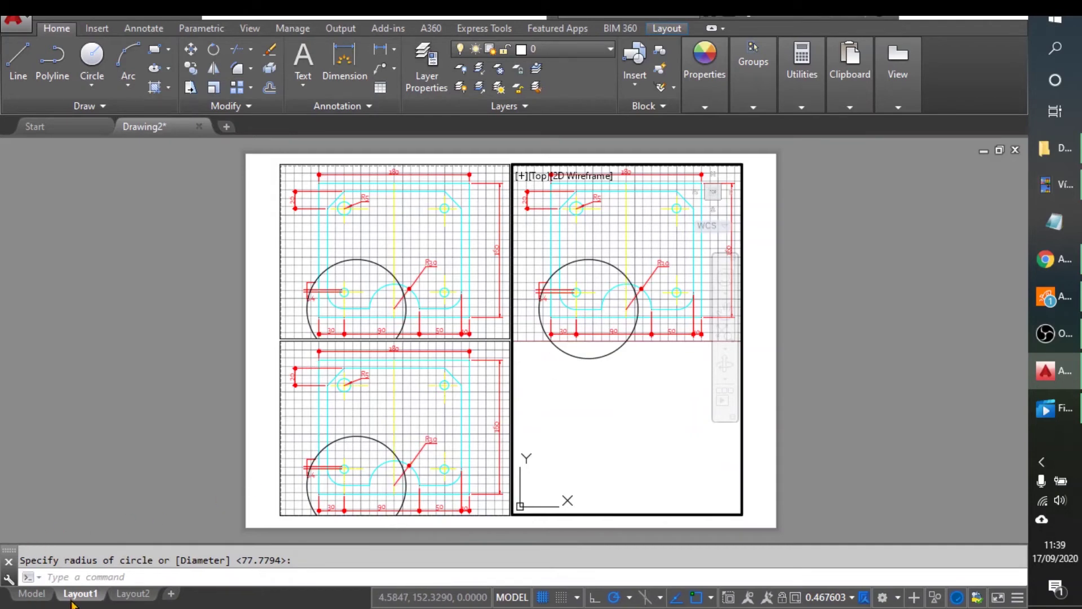
Erase the large circle around the plate's lower-left hole in model space and return to Layout1.
{"action": "left_click", "coordinate": [34, 594]}
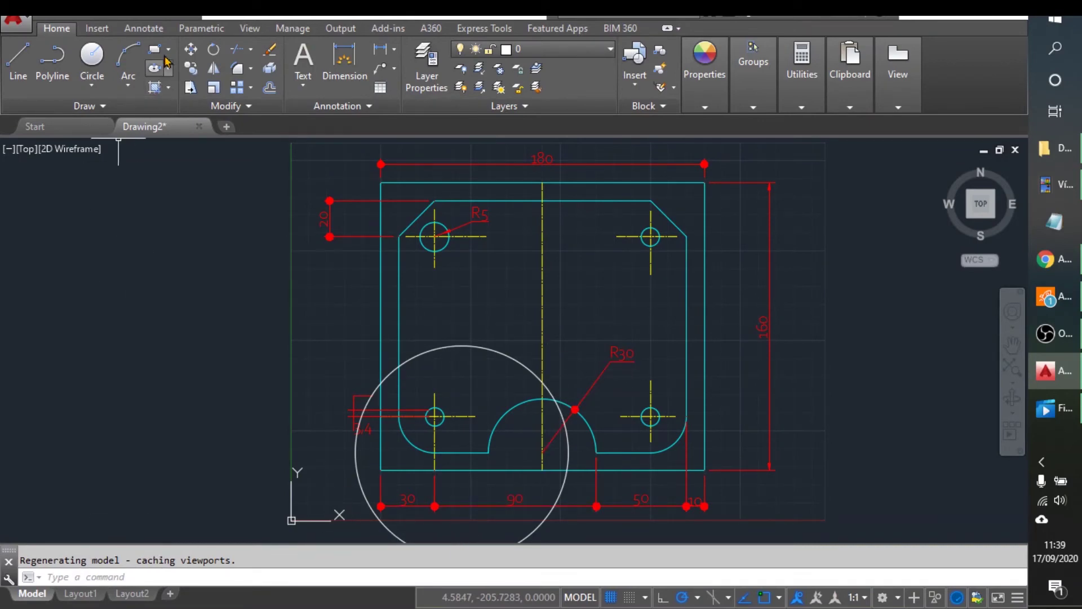
{"action": "left_click", "coordinate": [270, 50]}
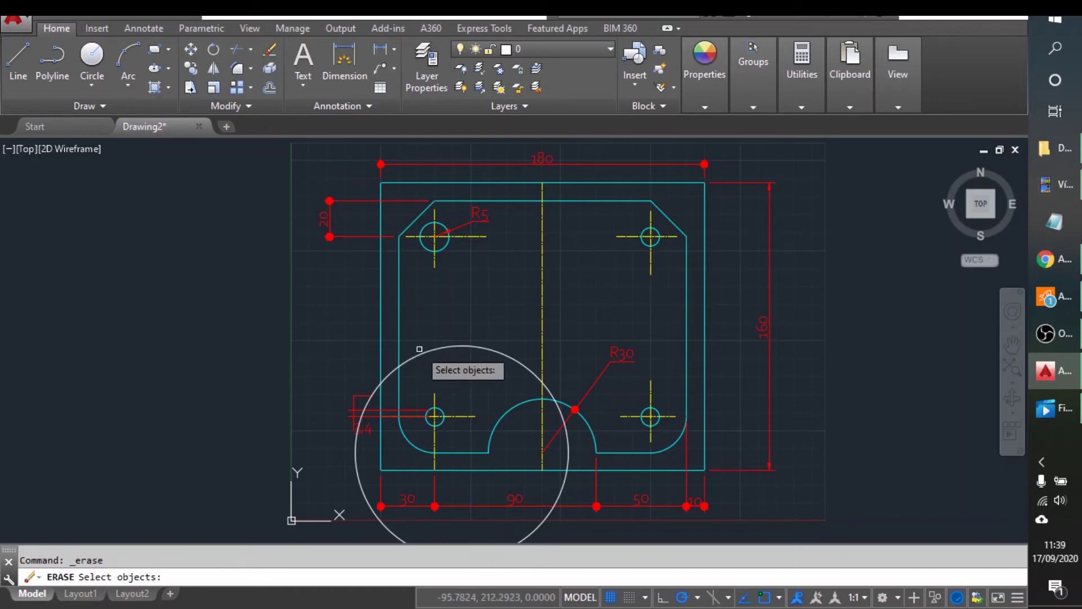
{"action": "left_click", "coordinate": [438, 349]}
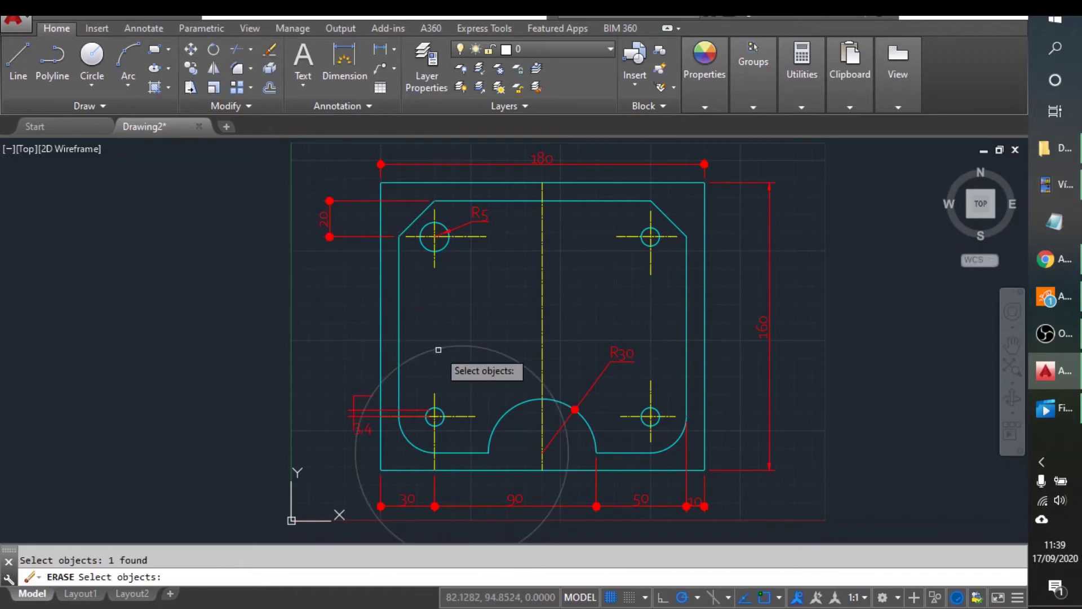
{"action": "key", "text": "Return"}
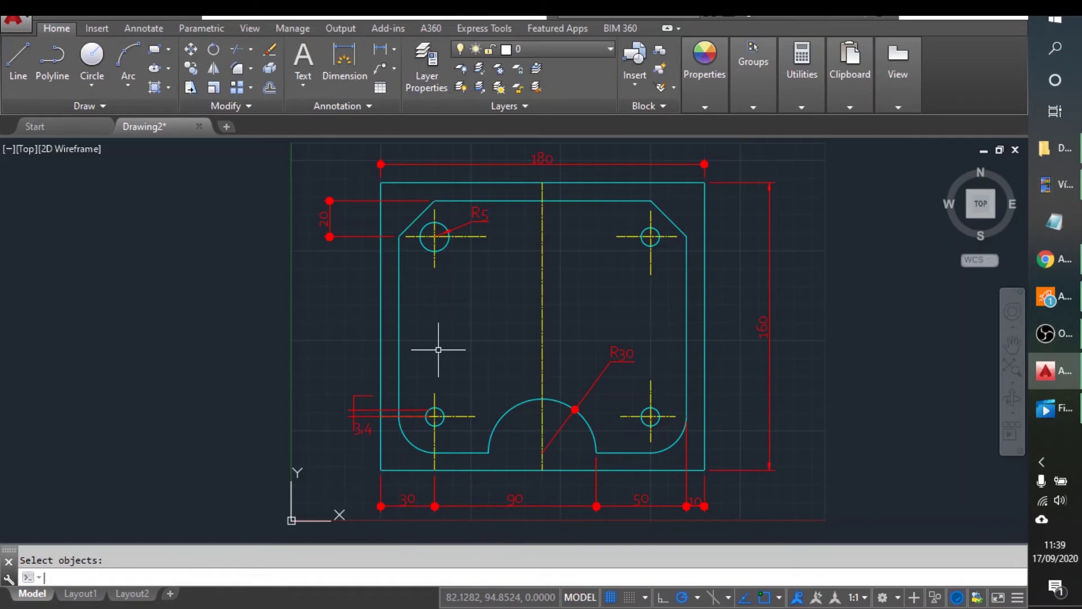
{"action": "left_click", "coordinate": [89, 595]}
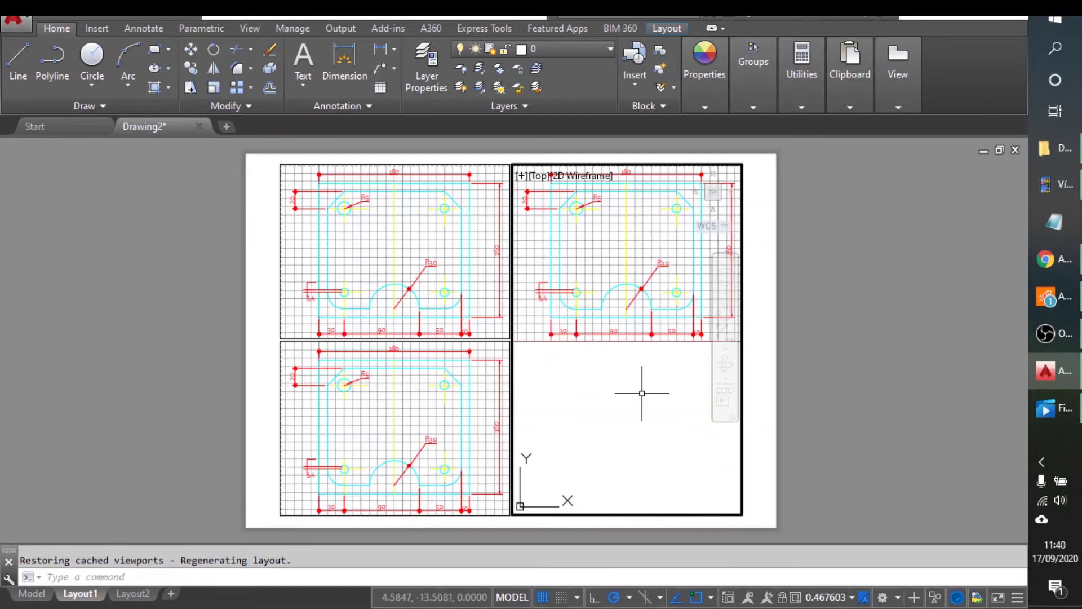
Zoom the tall right-hand viewport in on the plate's R30 arc and pan to bring the arc near the viewport's middle.
{"action": "scroll", "coordinate": [642, 393], "scroll_direction": "up", "scroll_amount": 2}
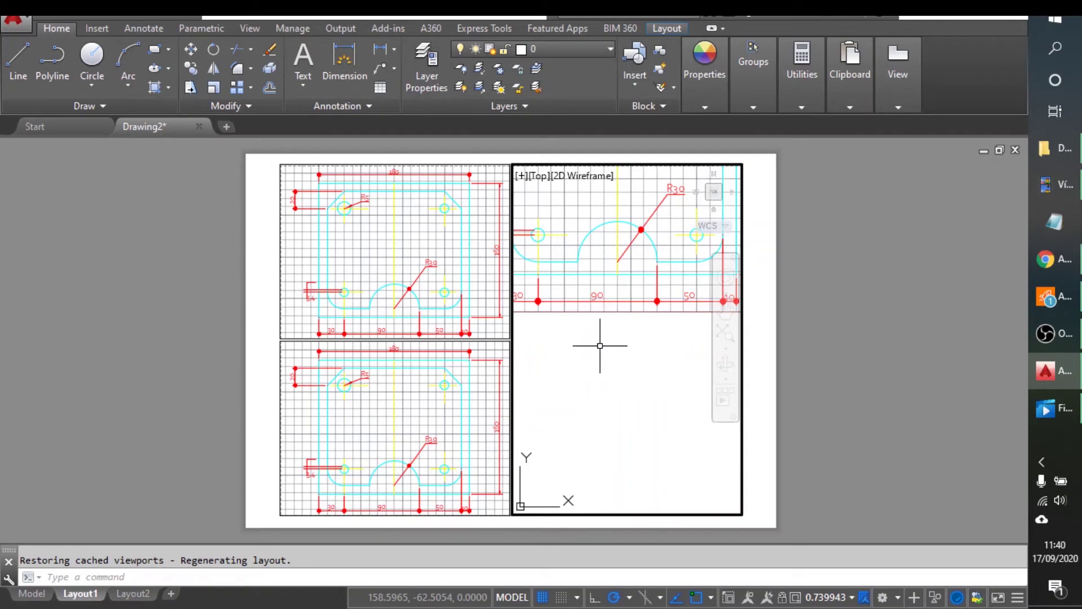
{"action": "scroll", "coordinate": [599, 346], "scroll_direction": "up", "scroll_amount": 2}
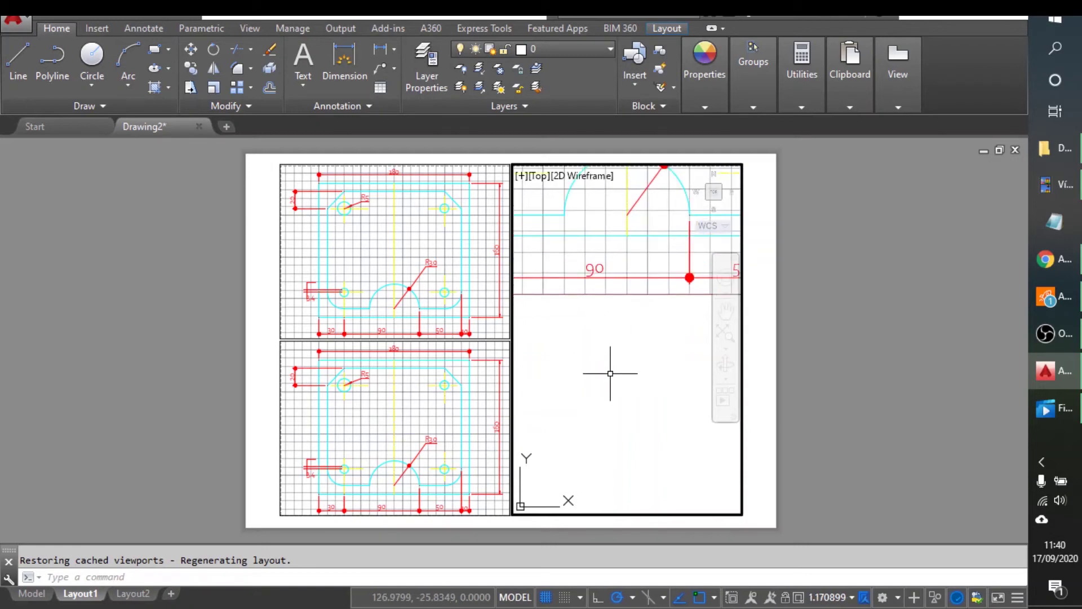
{"action": "type", "text": "pan"}
{"action": "key", "text": "Return"}
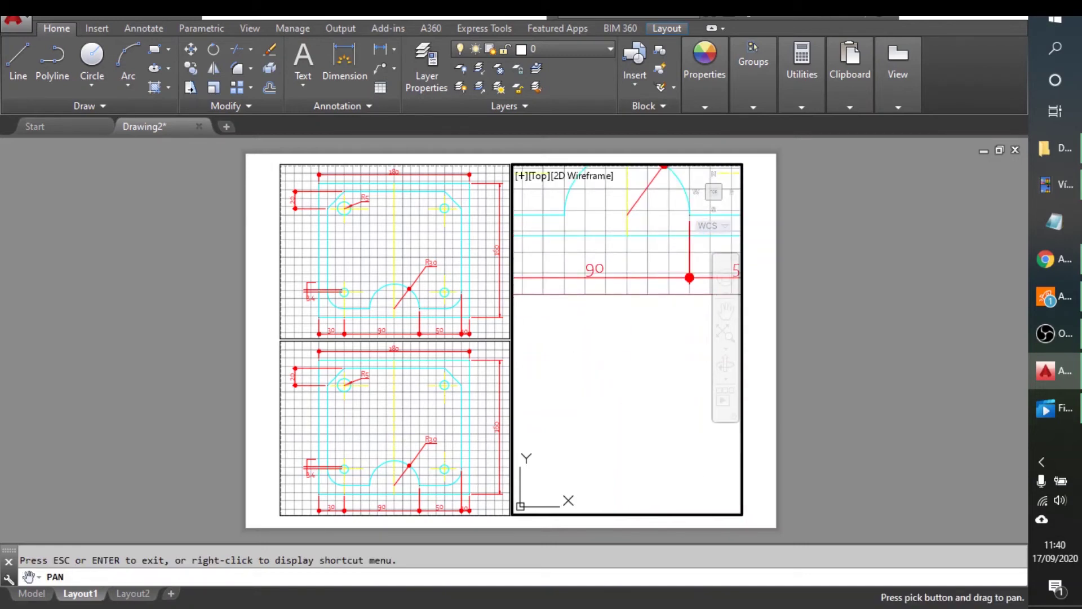
{"action": "left_click_drag", "start_coordinate": [613, 282], "coordinate": [623, 412]}
{"action": "left_click_drag", "start_coordinate": [636, 308], "coordinate": [632, 310]}
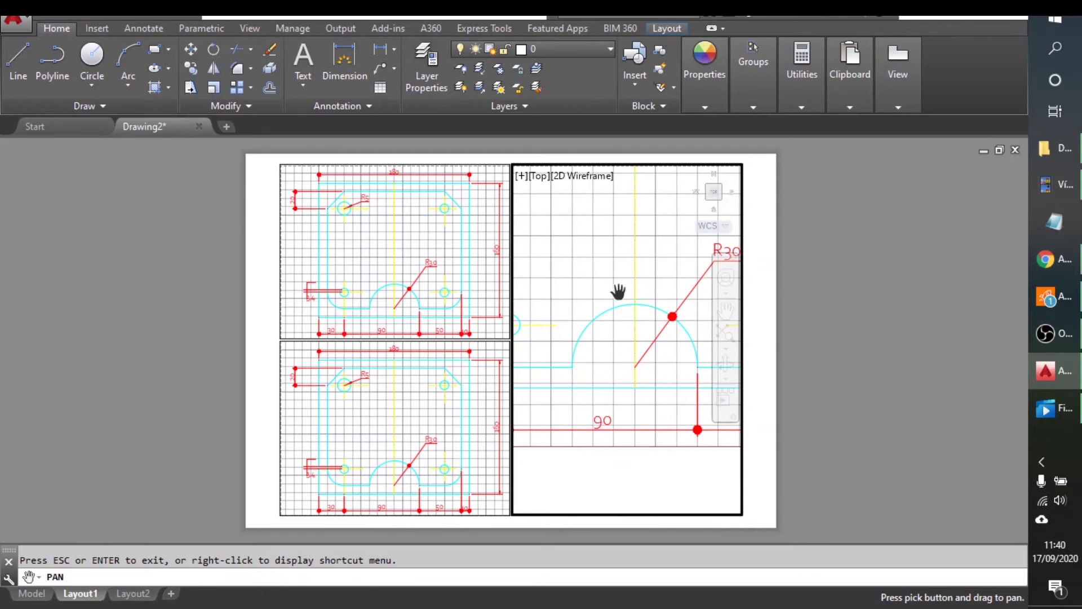
{"action": "key", "text": "Escape"}
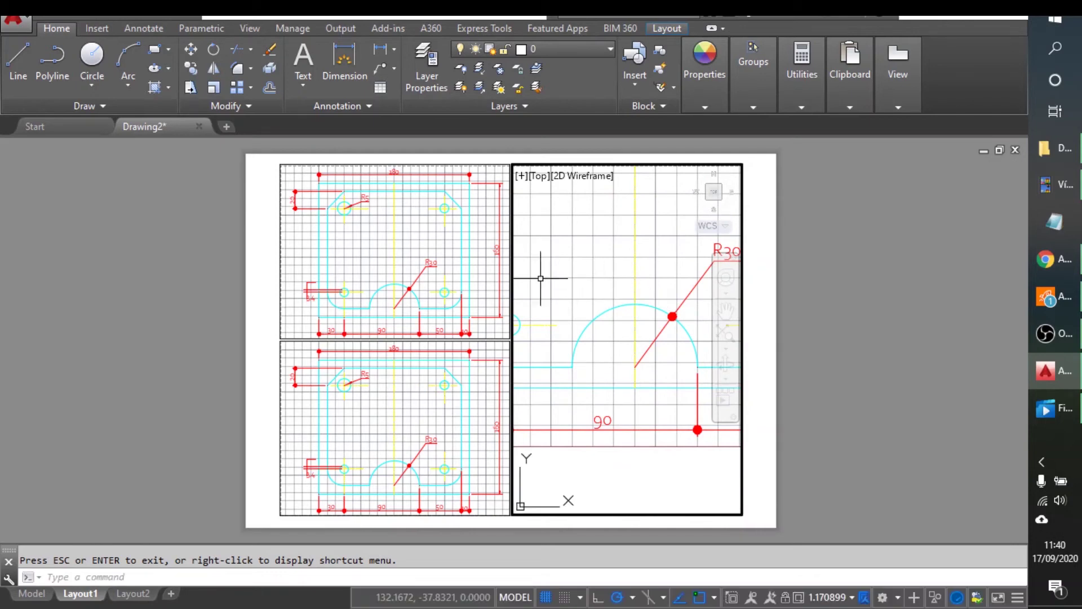
Activate the sheet's upper-left viewport, enlarge its view, and pan to the plate's chamfered corner with the R5 hole and 20 dimension.
{"action": "left_click", "coordinate": [383, 236]}
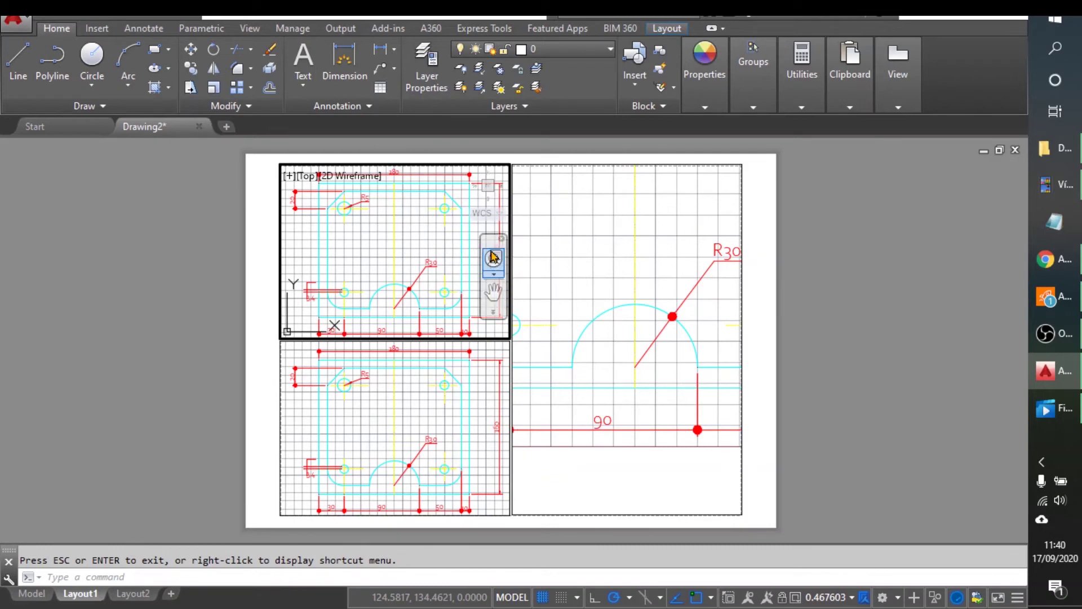
{"action": "scroll", "coordinate": [424, 246], "scroll_direction": "up", "scroll_amount": 4}
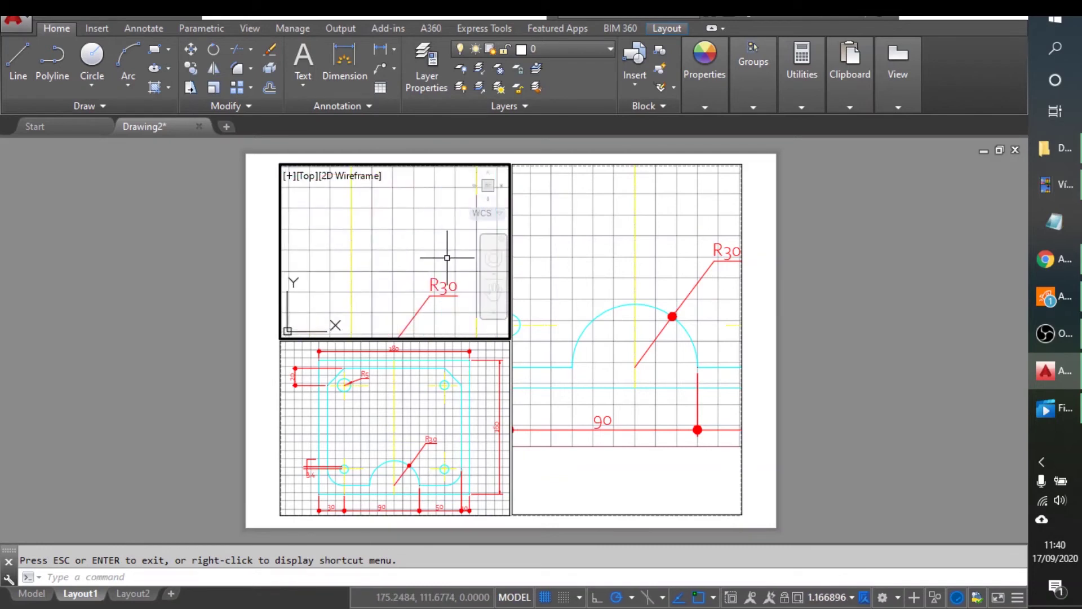
{"action": "left_click", "coordinate": [495, 291]}
{"action": "left_click_drag", "start_coordinate": [326, 234], "coordinate": [431, 273]}
{"action": "left_click_drag", "start_coordinate": [333, 222], "coordinate": [465, 291]}
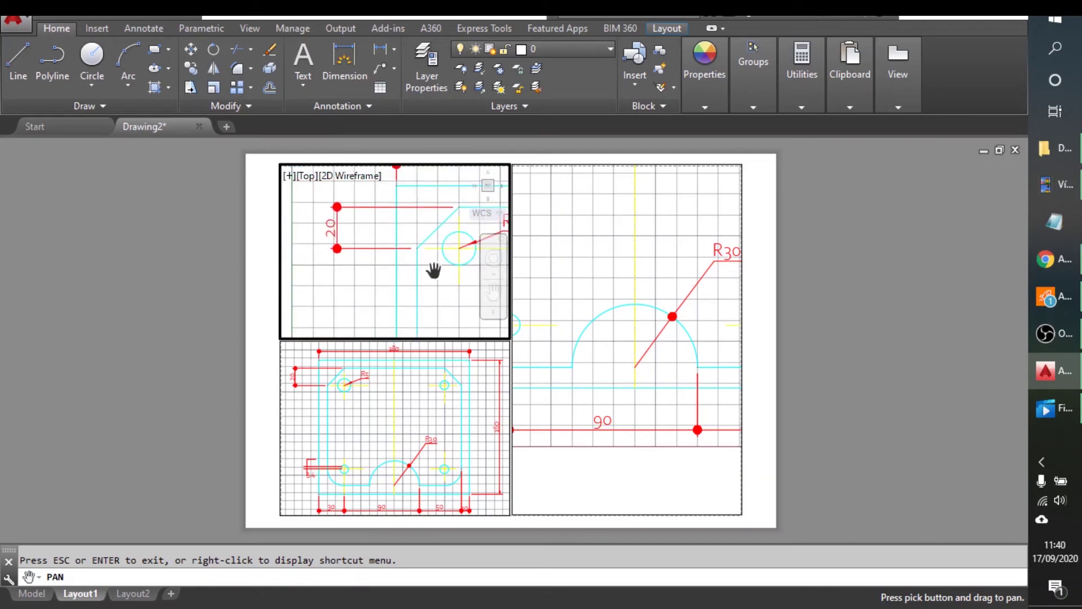
{"action": "key", "text": "Escape"}
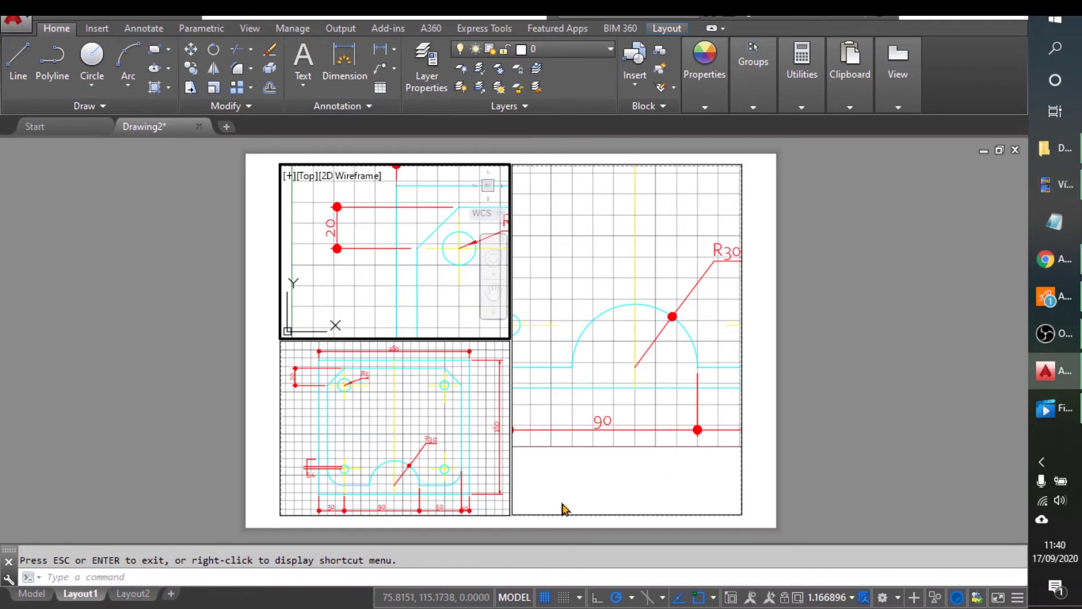
{"action": "type", "text": "d"}
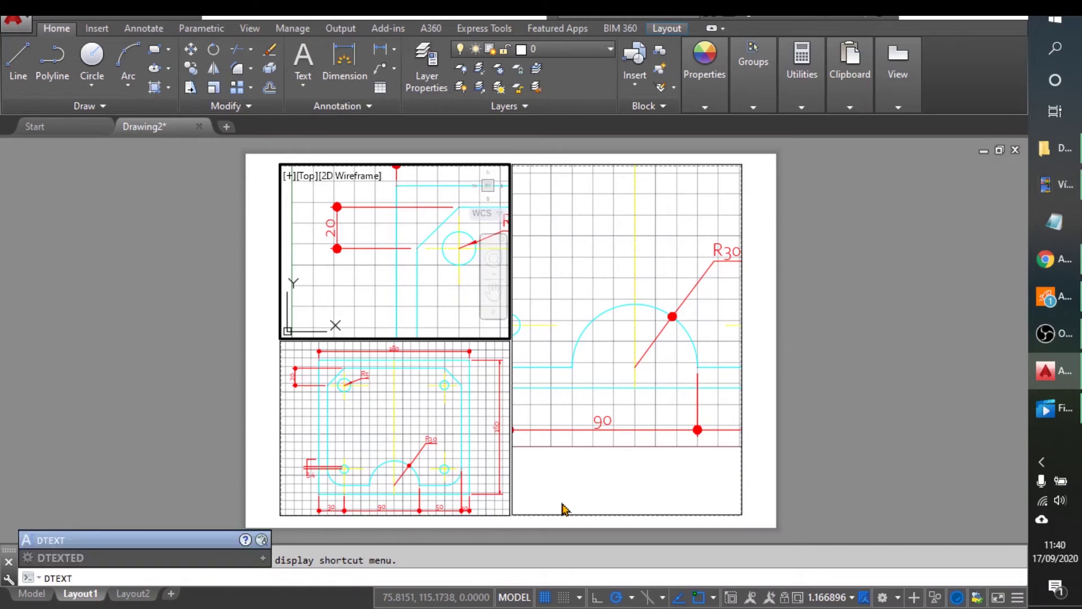
{"action": "key", "text": "Return"}
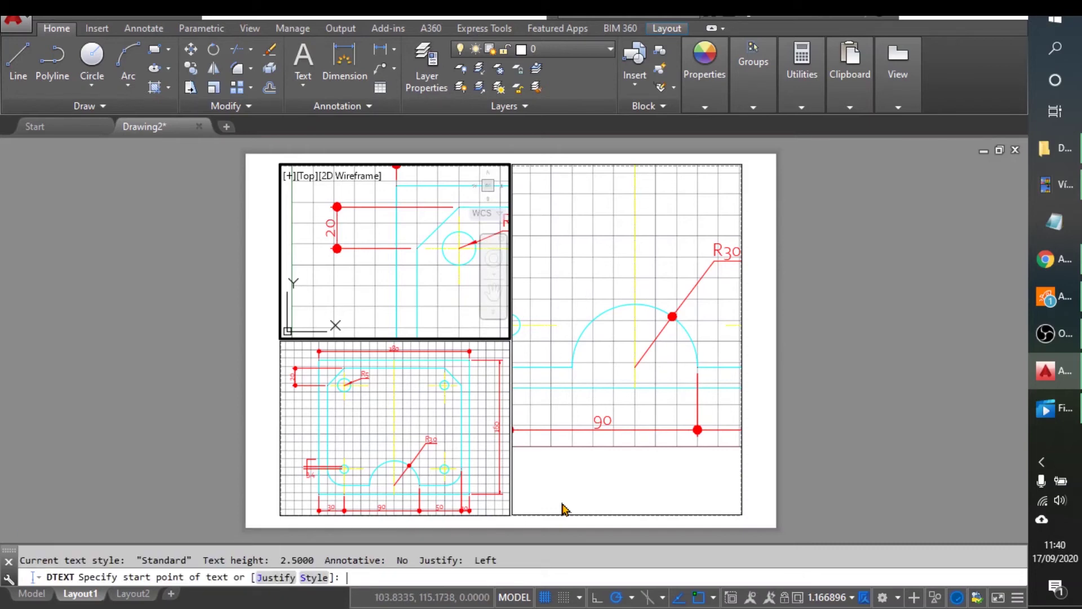
{"action": "left_click", "coordinate": [276, 577]}
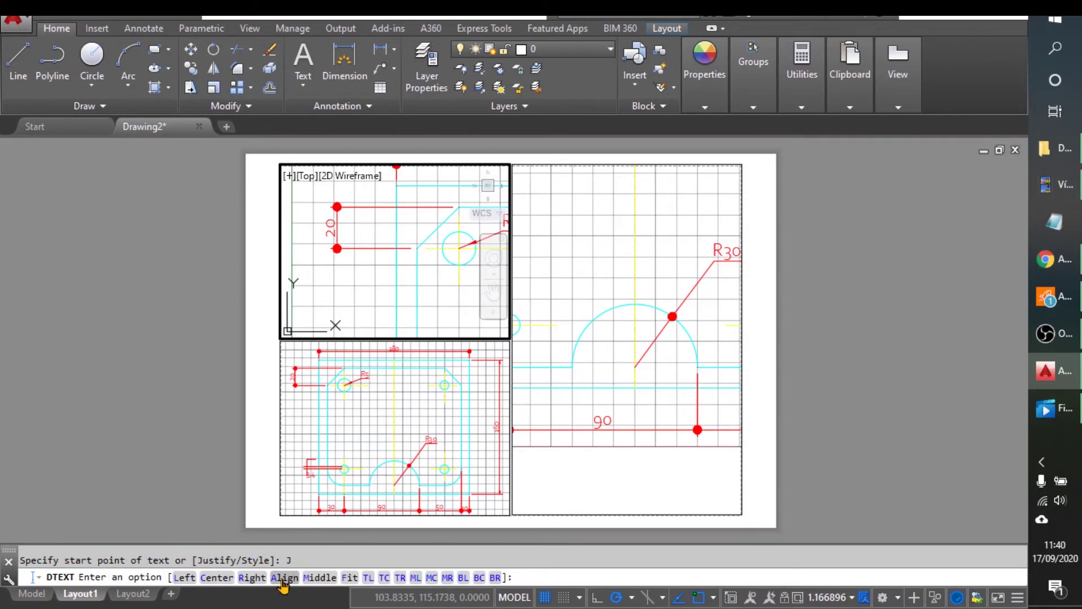
{"action": "left_click", "coordinate": [284, 577]}
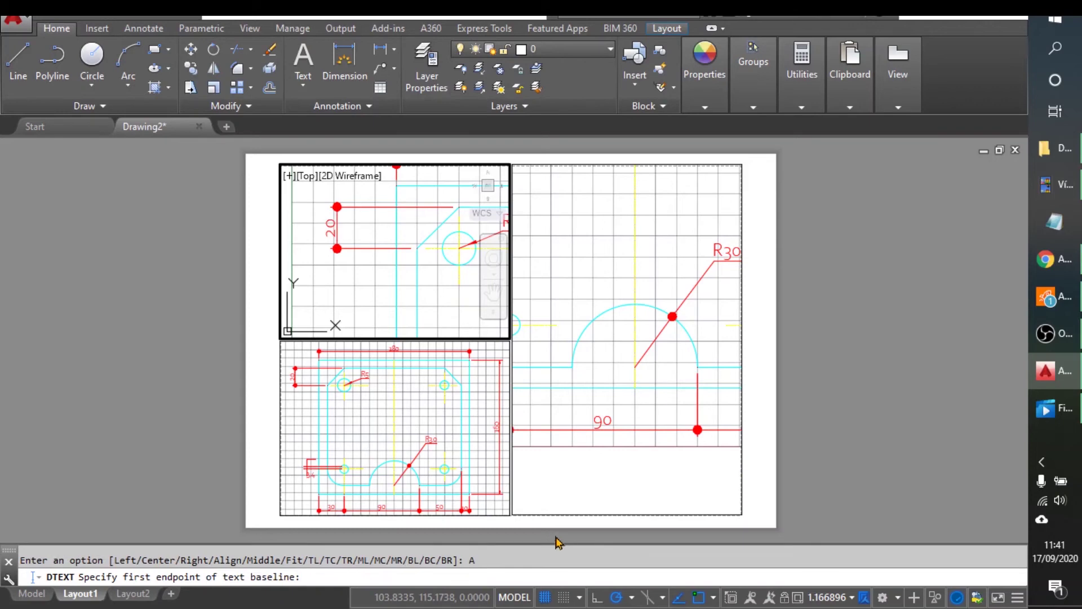
{"action": "left_click", "coordinate": [518, 499]}
{"action": "left_click", "coordinate": [525, 492]}
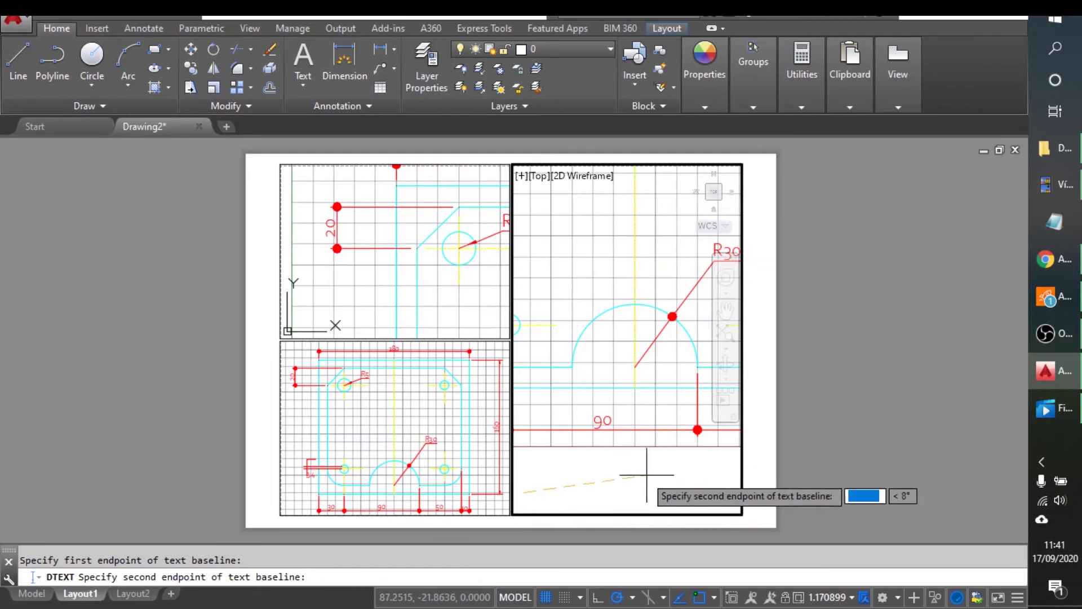
{"action": "key", "text": "Escape"}
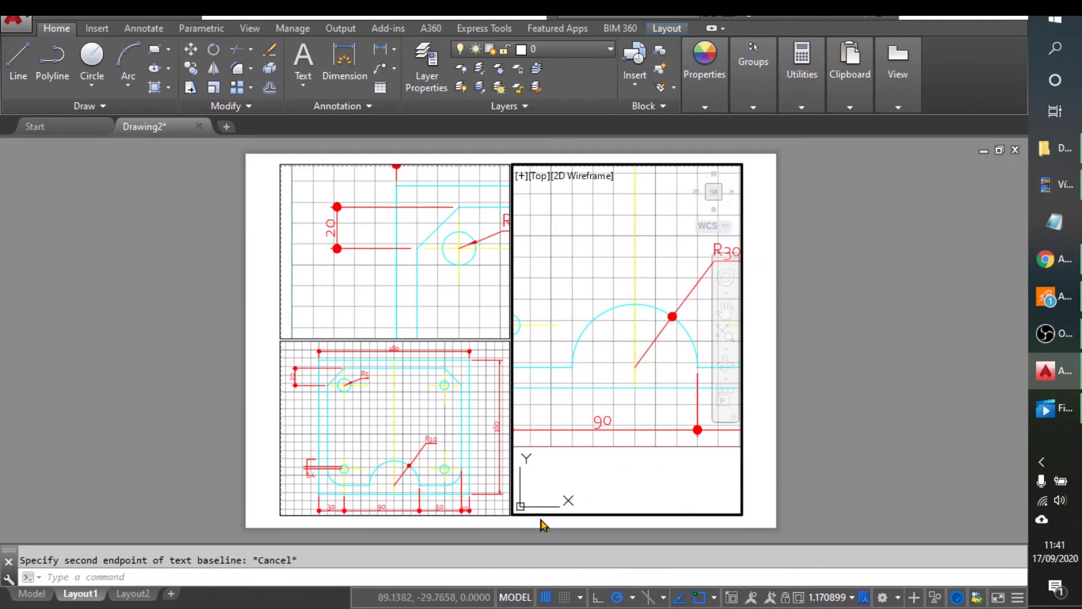
Switch to paper space and add the aligned single-line text "Layout de impressão" across the lower part of the tall right-hand viewport.
{"action": "left_click", "coordinate": [516, 599]}
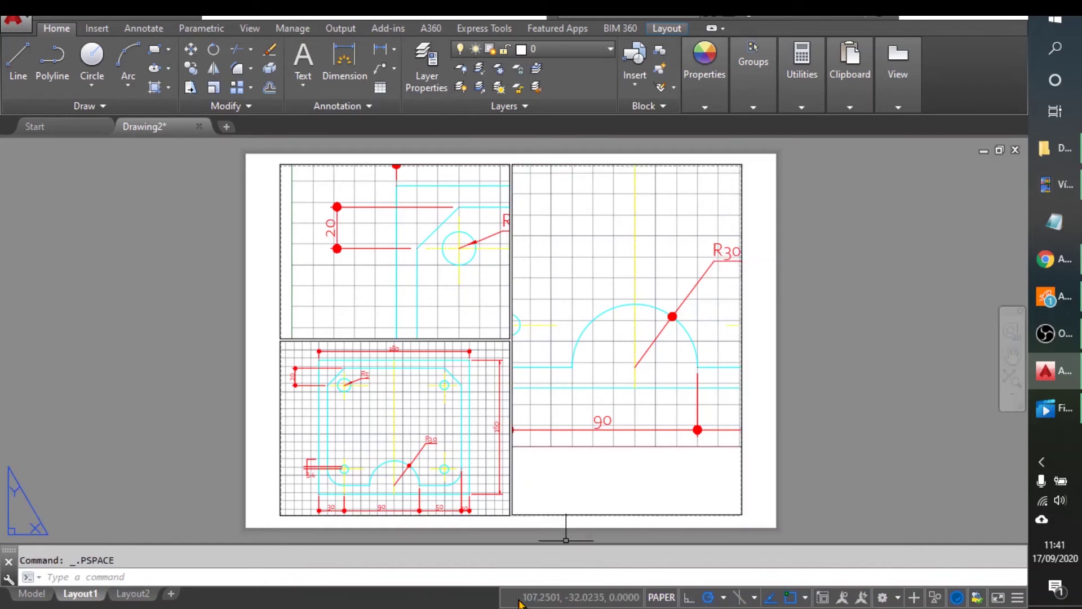
{"action": "left_click", "coordinate": [322, 569]}
{"action": "type", "text": "dtext"}
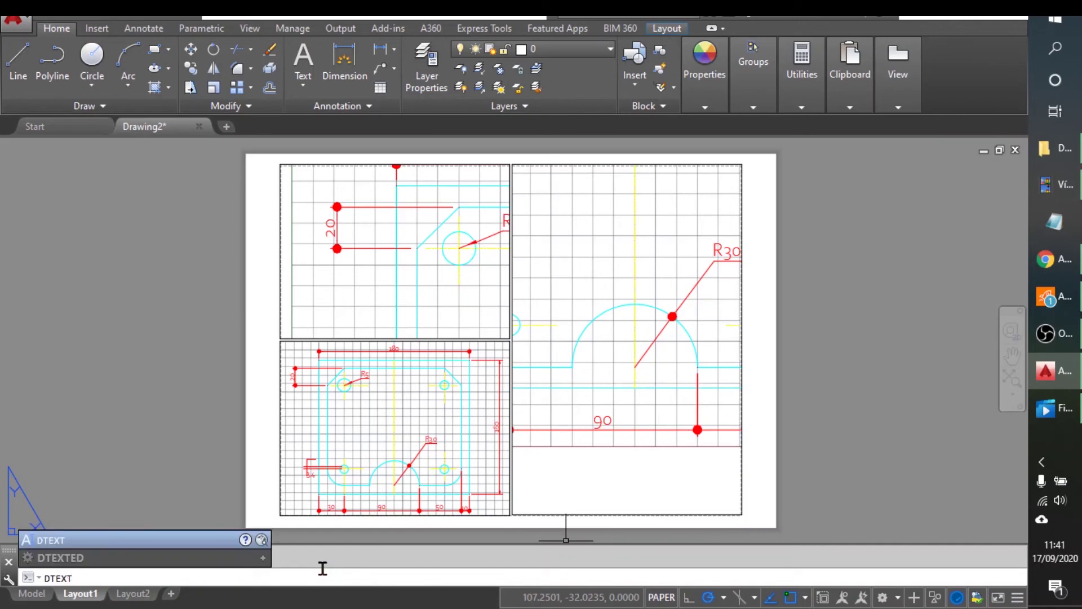
{"action": "key", "text": "Return"}
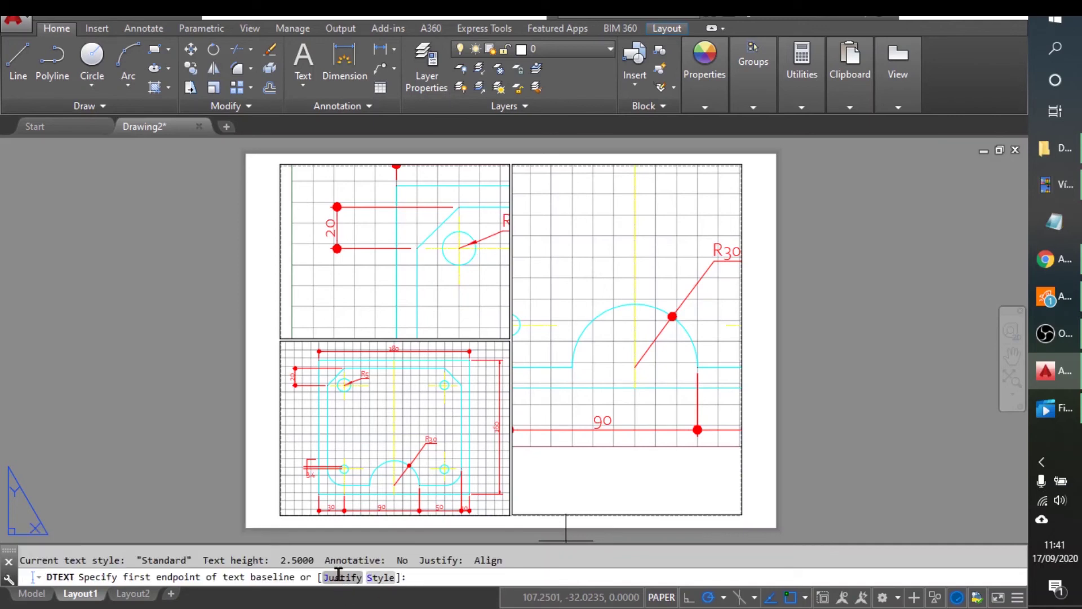
{"action": "left_click", "coordinate": [338, 576]}
{"action": "left_click", "coordinate": [289, 577]}
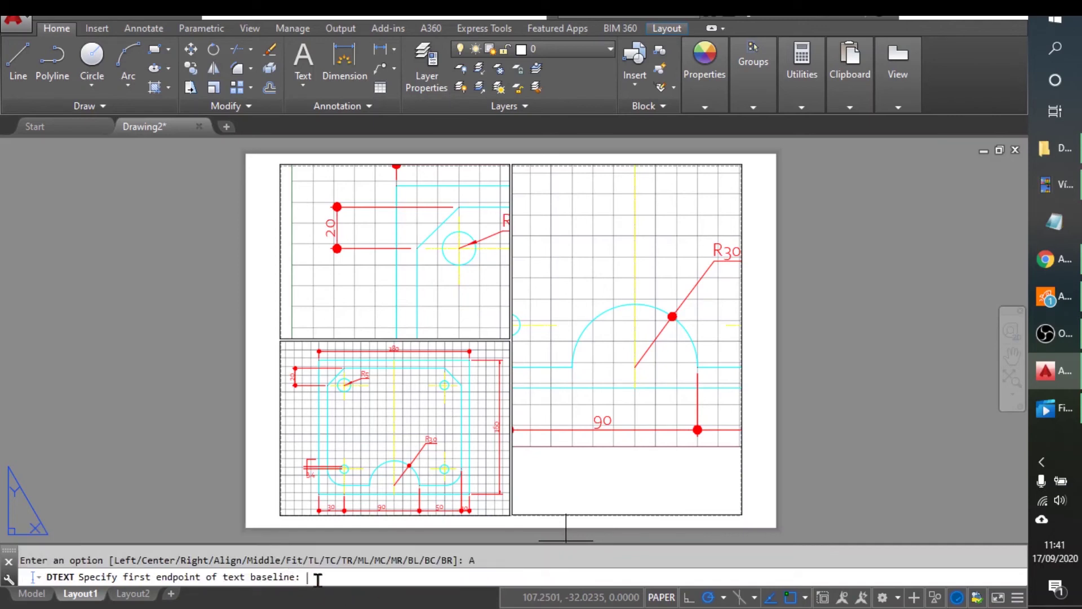
{"action": "left_click", "coordinate": [523, 495]}
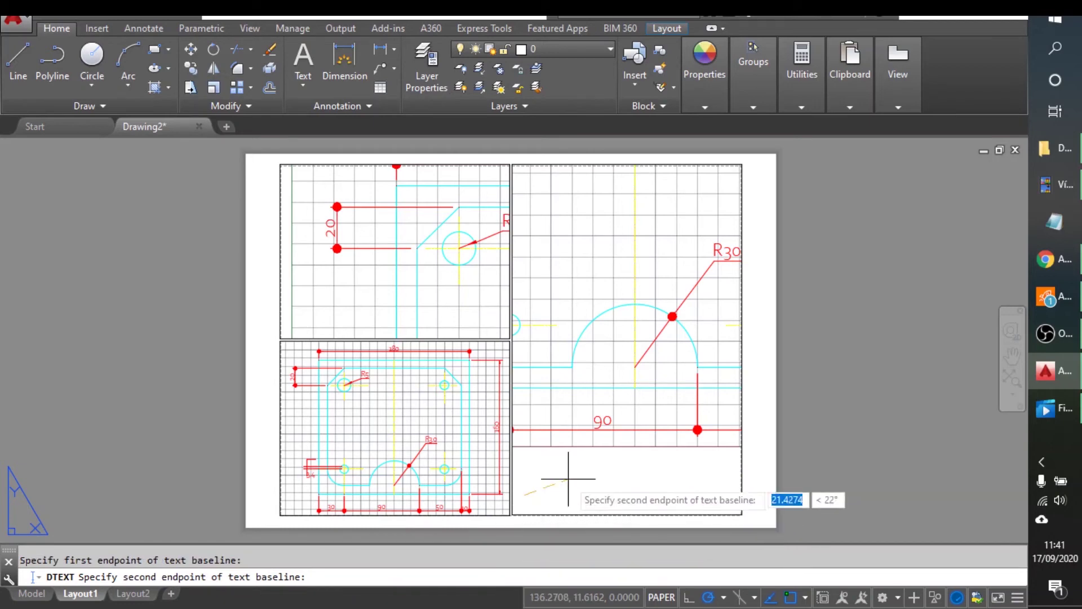
{"action": "left_click", "coordinate": [735, 496]}
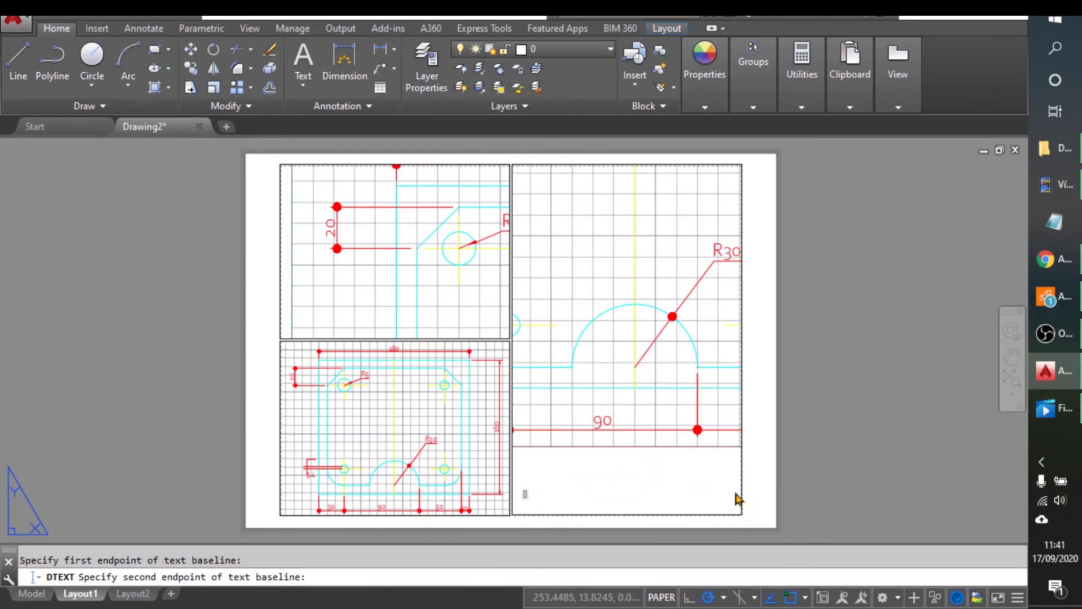
{"action": "type", "text": "Lay"}
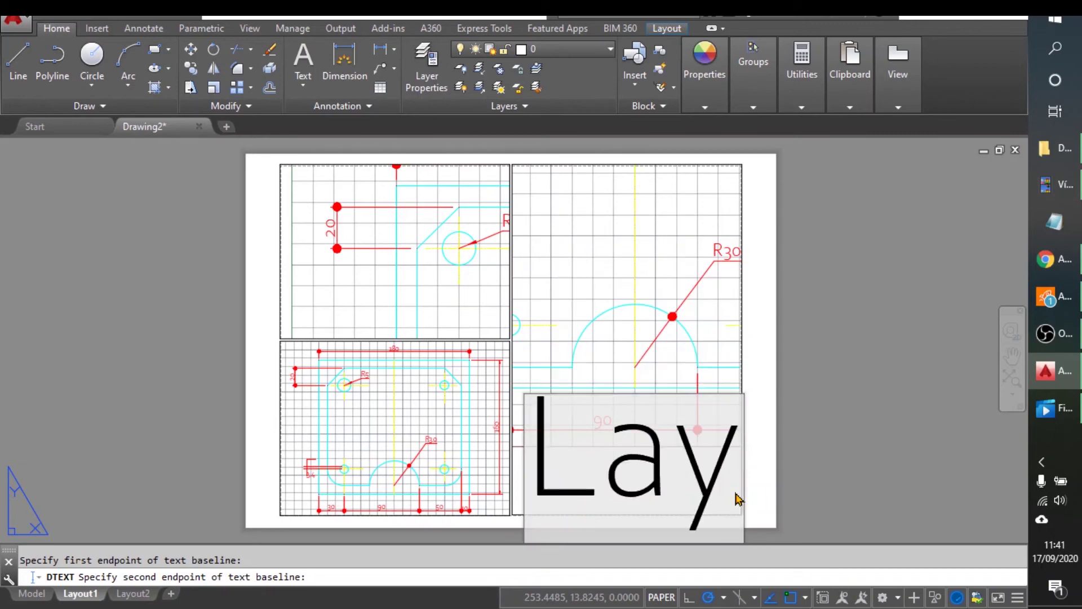
{"action": "type", "text": "out de impressão"}
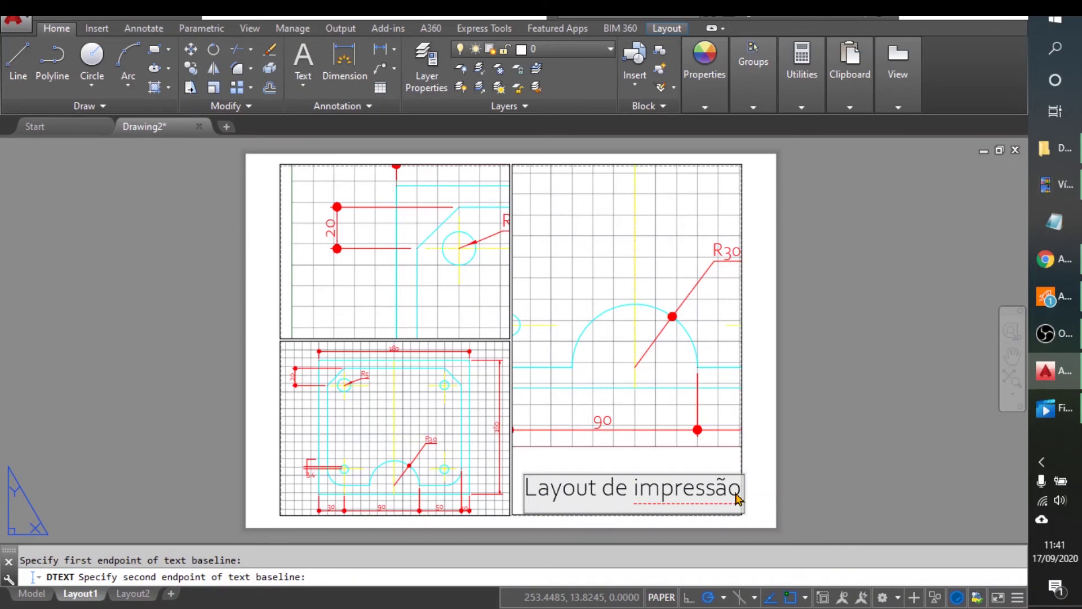
{"action": "key", "text": "Return"}
{"action": "key", "text": "Return"}
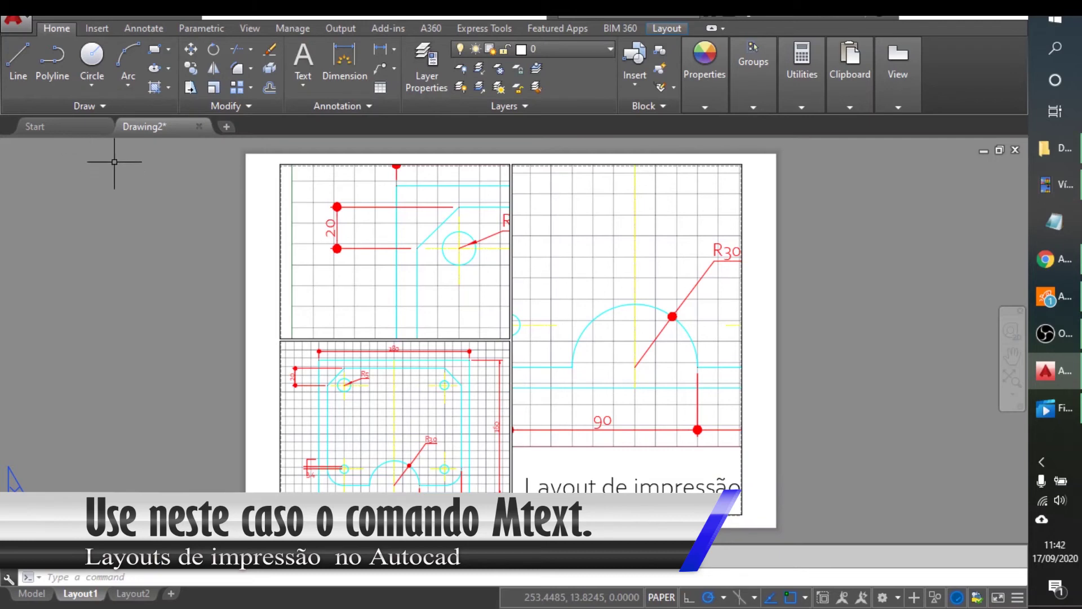
Open the plot settings for Layout1, select the EPSON L380 Series printer, and preview the plot.
{"action": "left_click", "coordinate": [12, 22]}
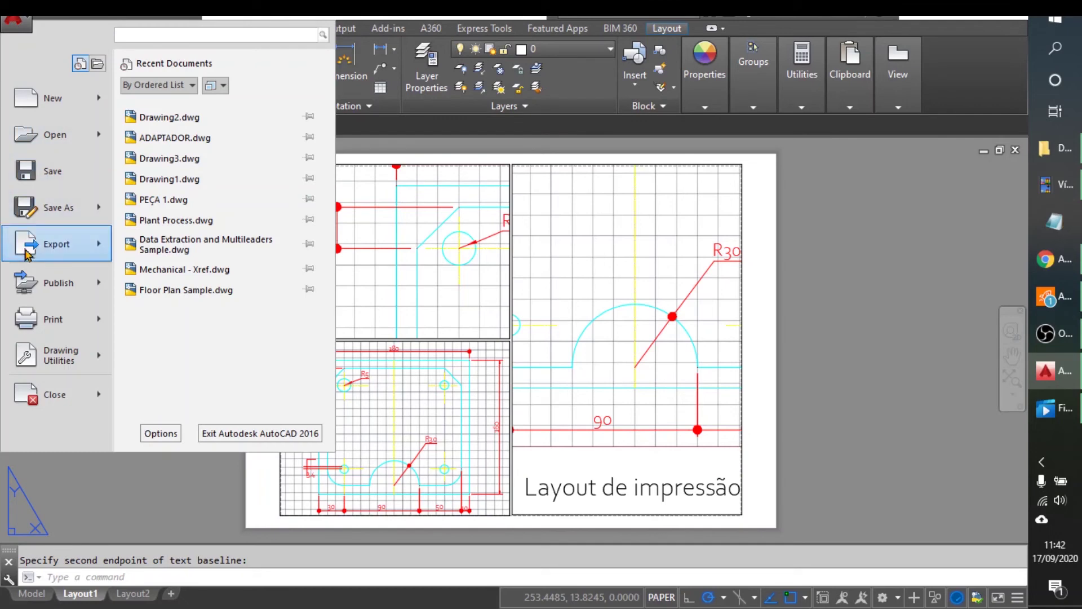
{"action": "left_click", "coordinate": [104, 322]}
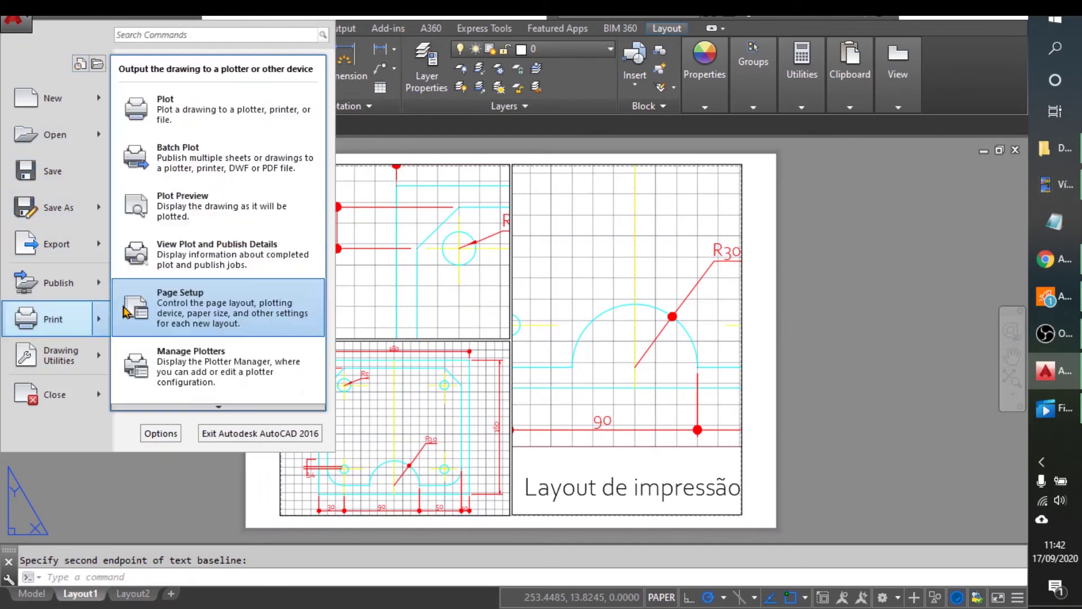
{"action": "left_click", "coordinate": [195, 120]}
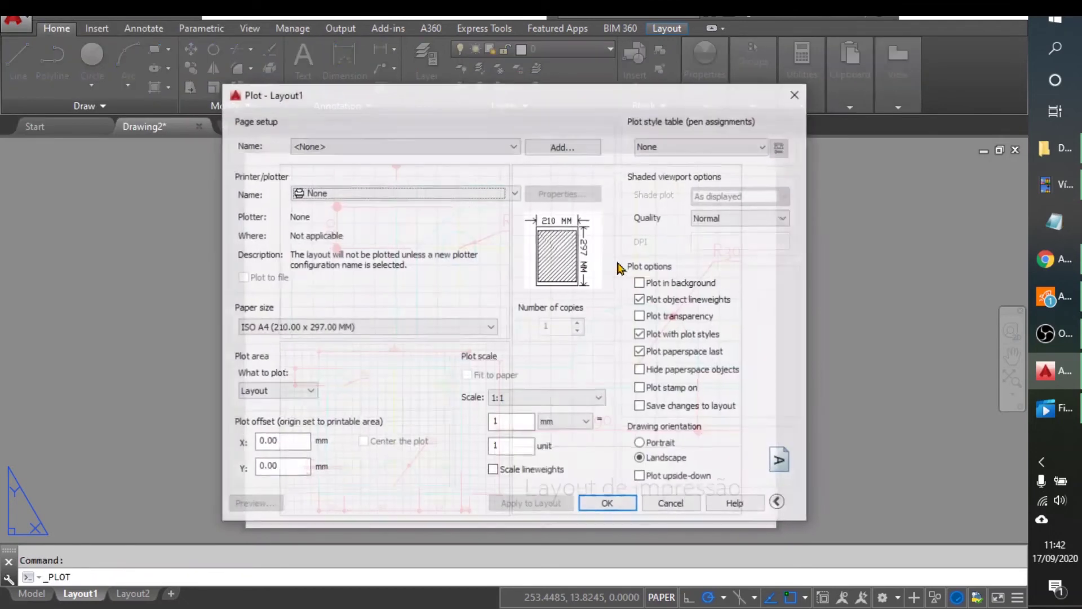
{"action": "left_click", "coordinate": [438, 194]}
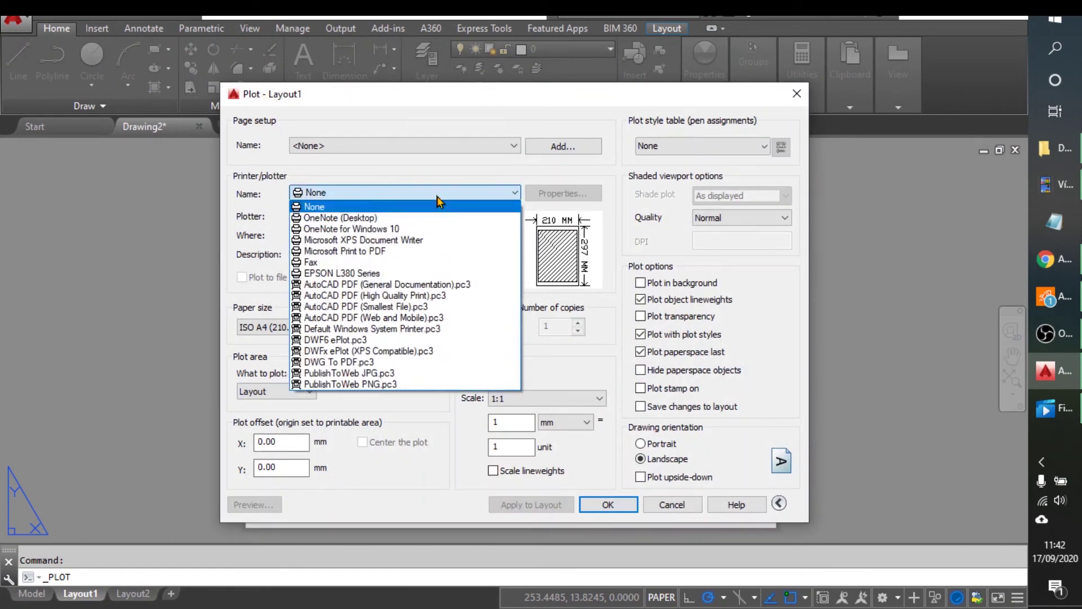
{"action": "left_click", "coordinate": [429, 274]}
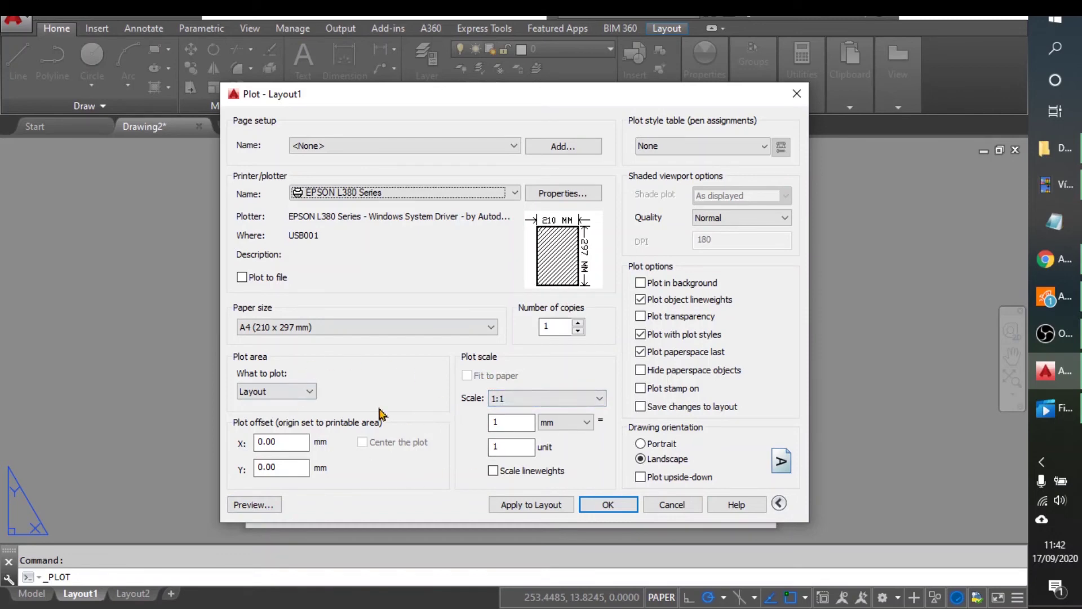
{"action": "left_click", "coordinate": [268, 505]}
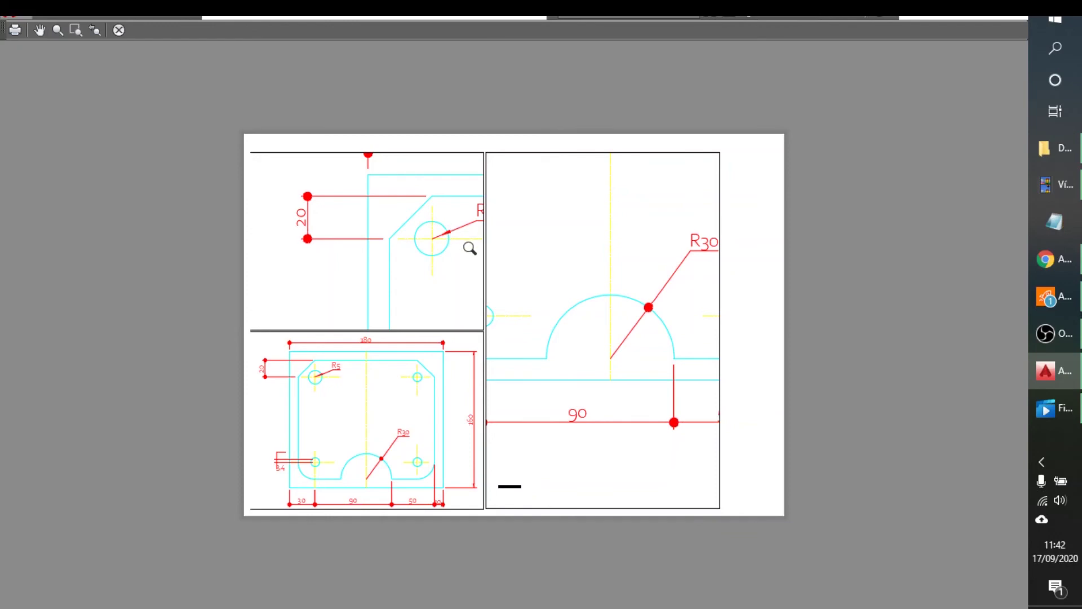
{"action": "key", "text": "Escape"}
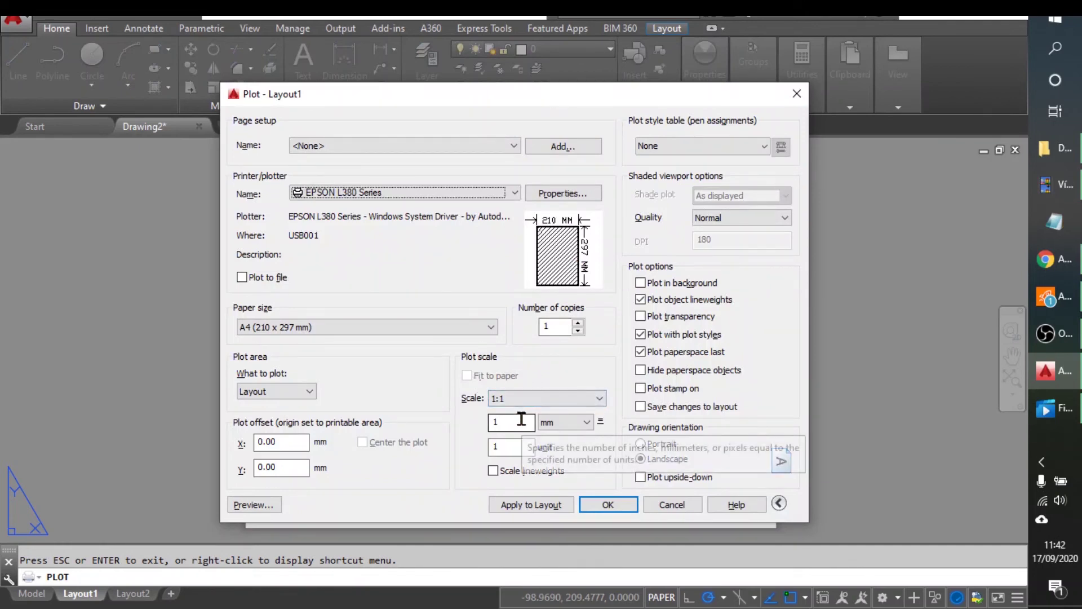
Modify the printable area of the EPSON printer's standard paper size, setting the top, bottom, left and right margins to 0.
{"action": "left_click", "coordinate": [310, 391]}
{"action": "left_click", "coordinate": [272, 393]}
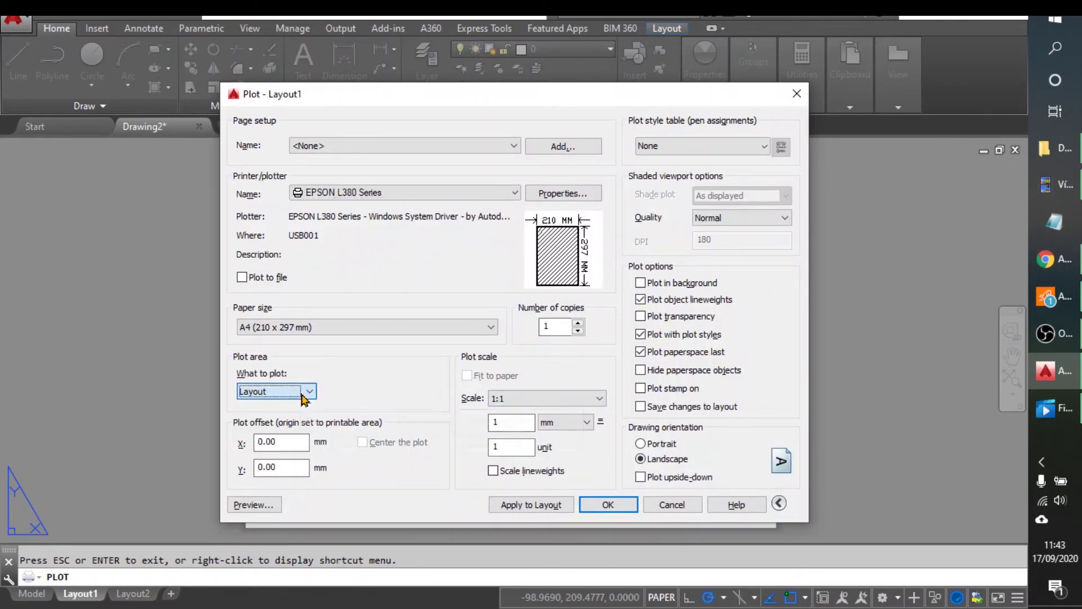
{"action": "left_click", "coordinate": [561, 193]}
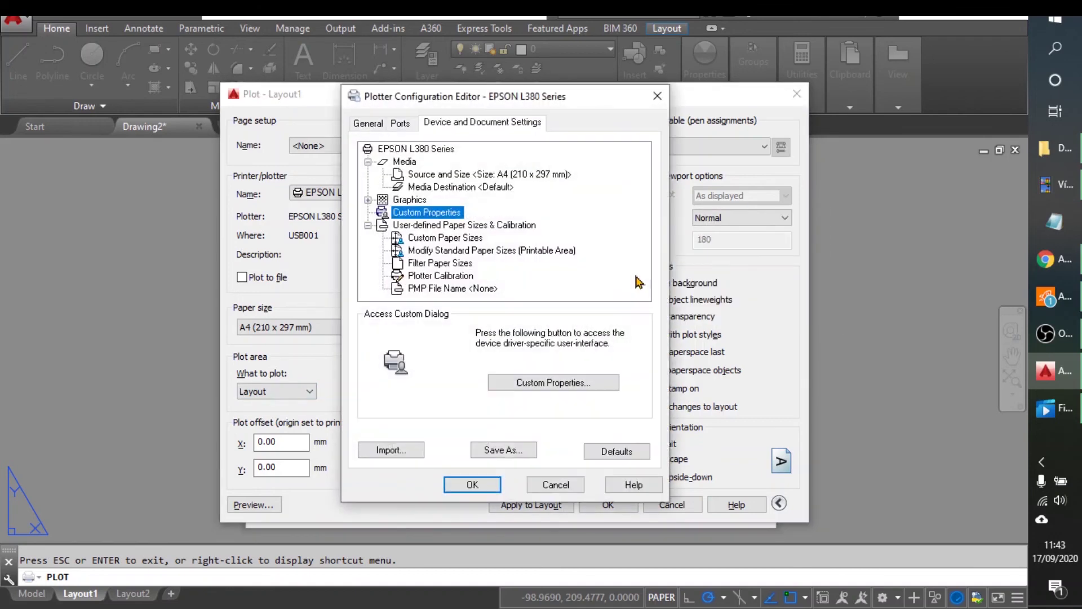
{"action": "left_click", "coordinate": [469, 251]}
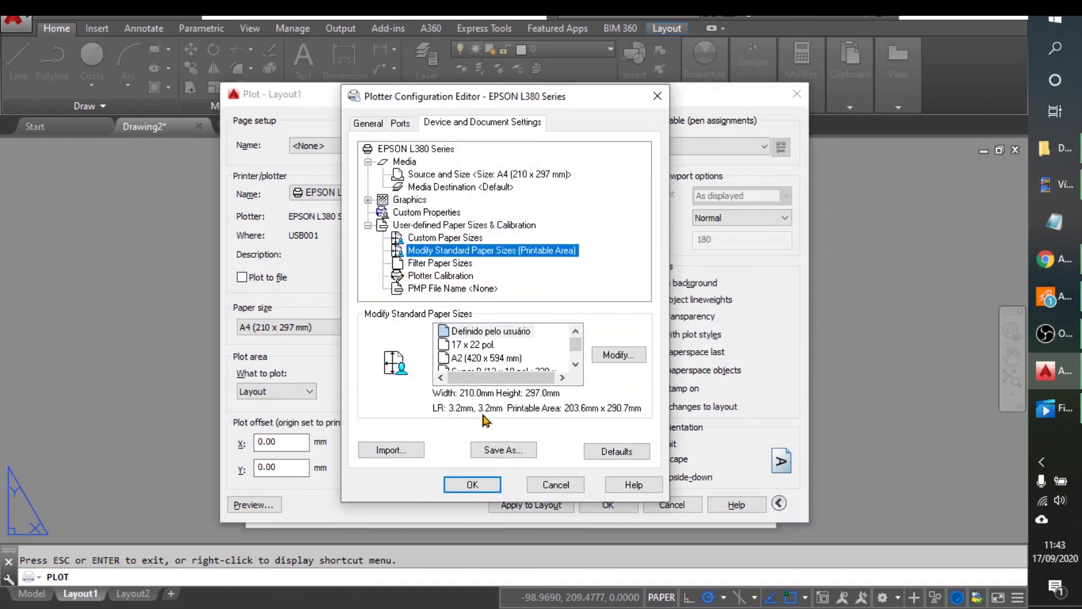
{"action": "left_click", "coordinate": [618, 355]}
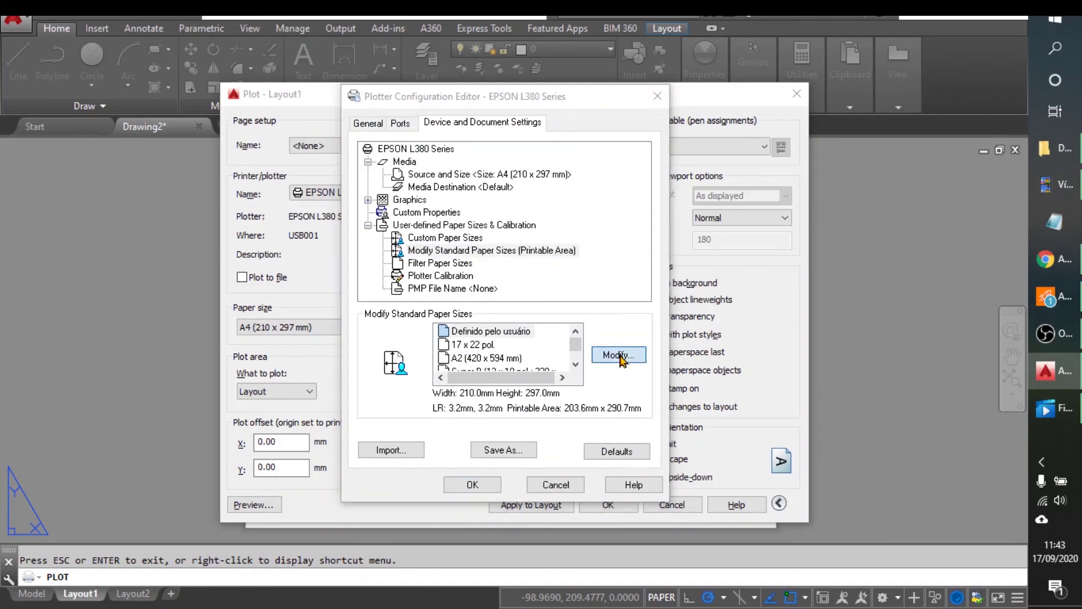
{"action": "type", "text": "0"}
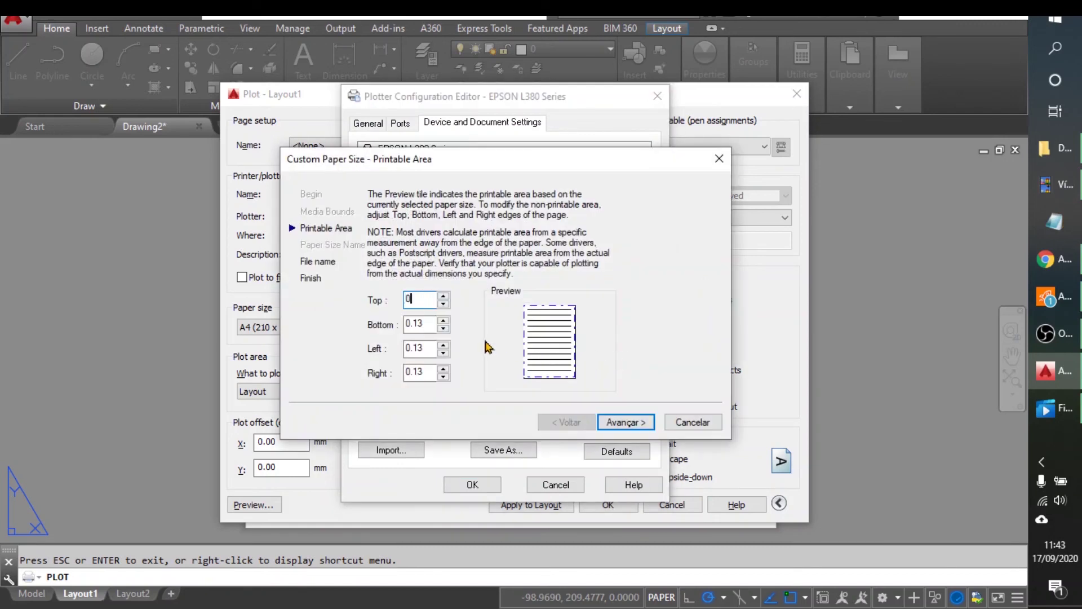
{"action": "double_click", "coordinate": [431, 326]}
{"action": "type", "text": "0"}
{"action": "double_click", "coordinate": [423, 348]}
{"action": "type", "text": "0"}
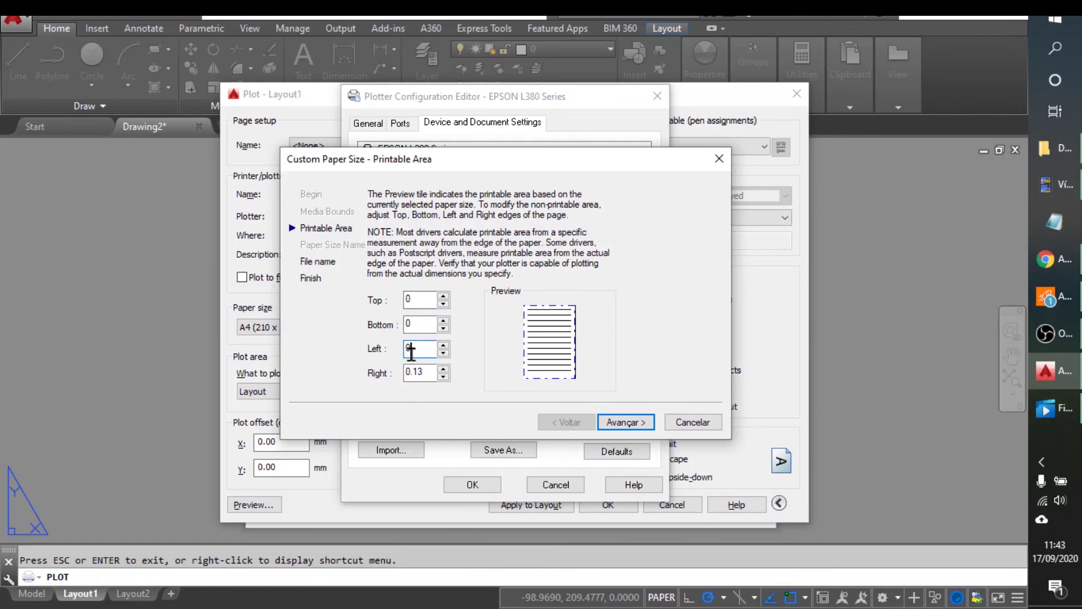
{"action": "double_click", "coordinate": [419, 374]}
{"action": "type", "text": "0"}
{"action": "left_click", "coordinate": [626, 422]}
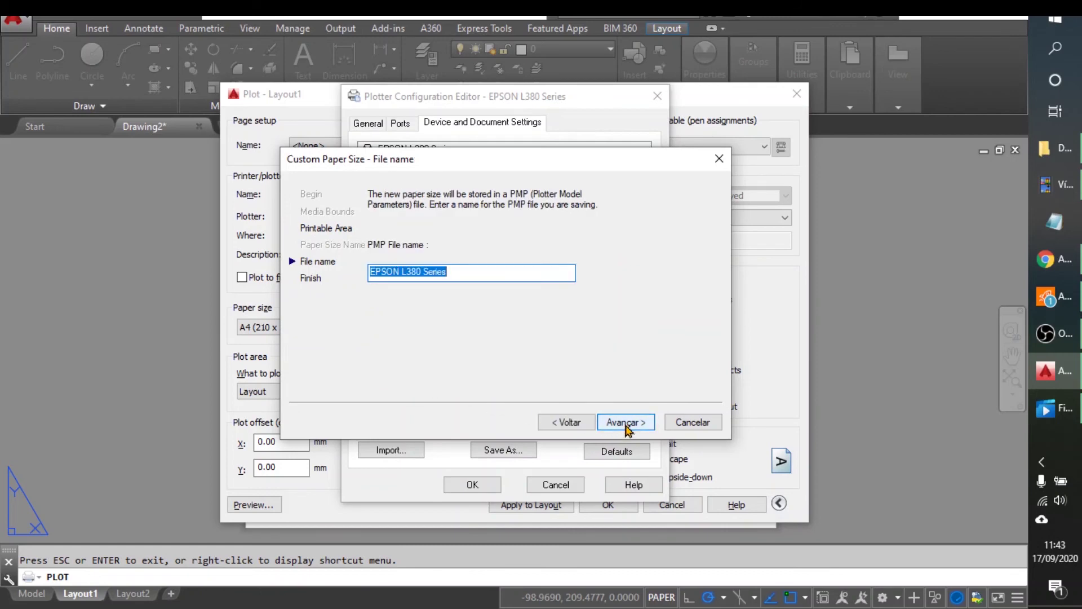
Name the PMP file "EPSON L380 Series4" and apply the printer changes as a temporary PC3 file for this plot only.
{"action": "left_click", "coordinate": [459, 271]}
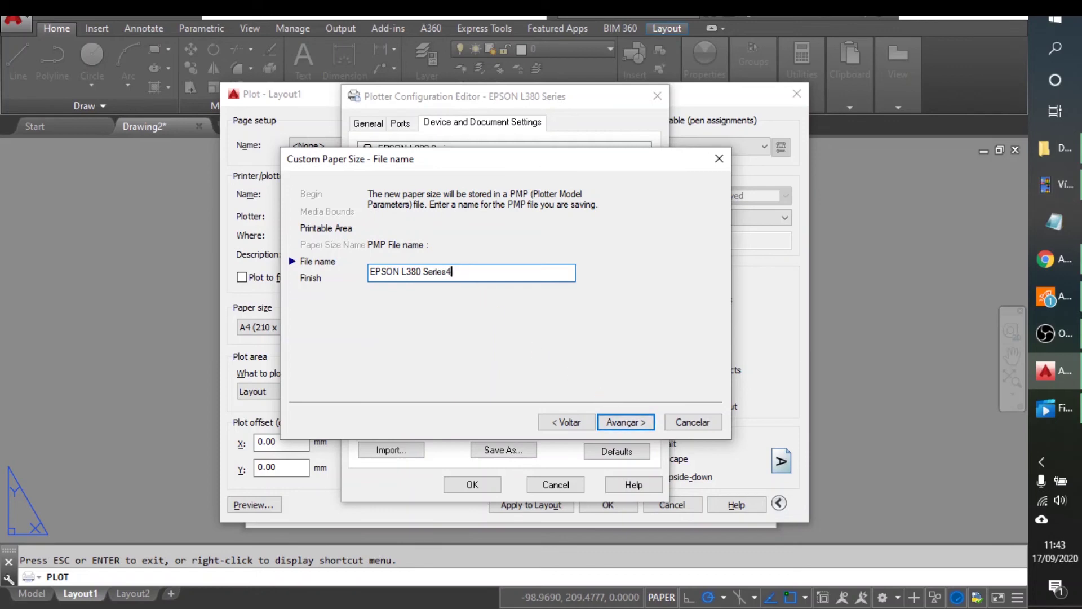
{"action": "left_click", "coordinate": [623, 424]}
{"action": "left_click", "coordinate": [623, 423]}
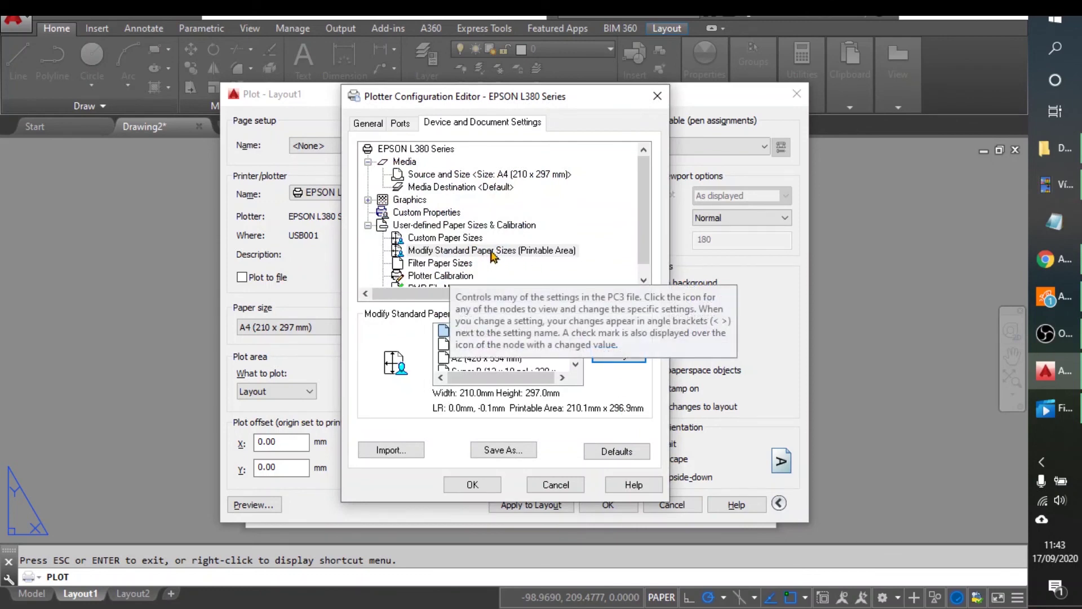
{"action": "left_click", "coordinate": [469, 486]}
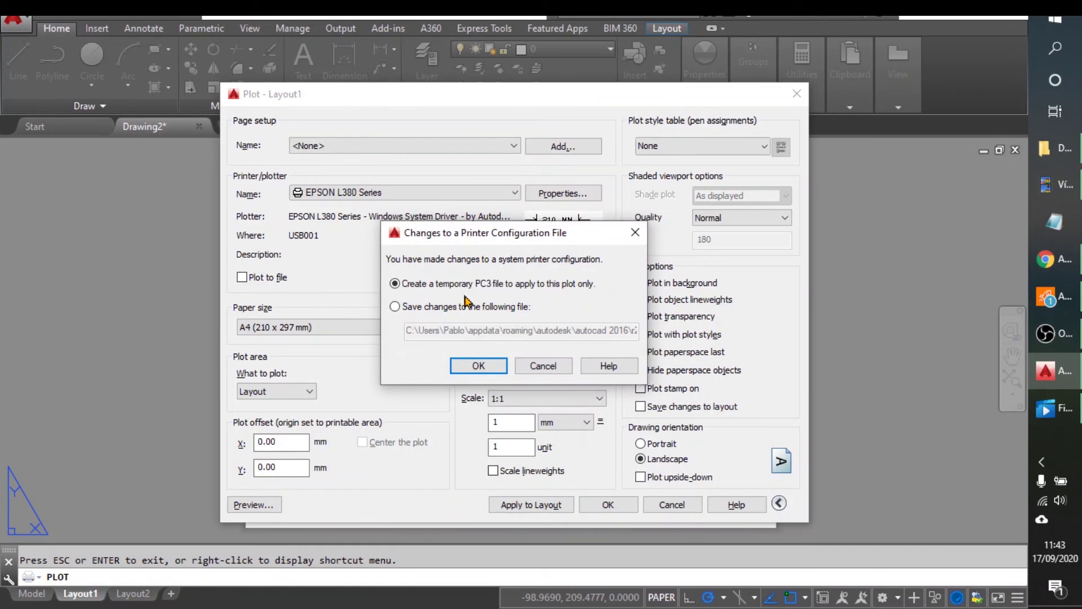
{"action": "left_click", "coordinate": [481, 367]}
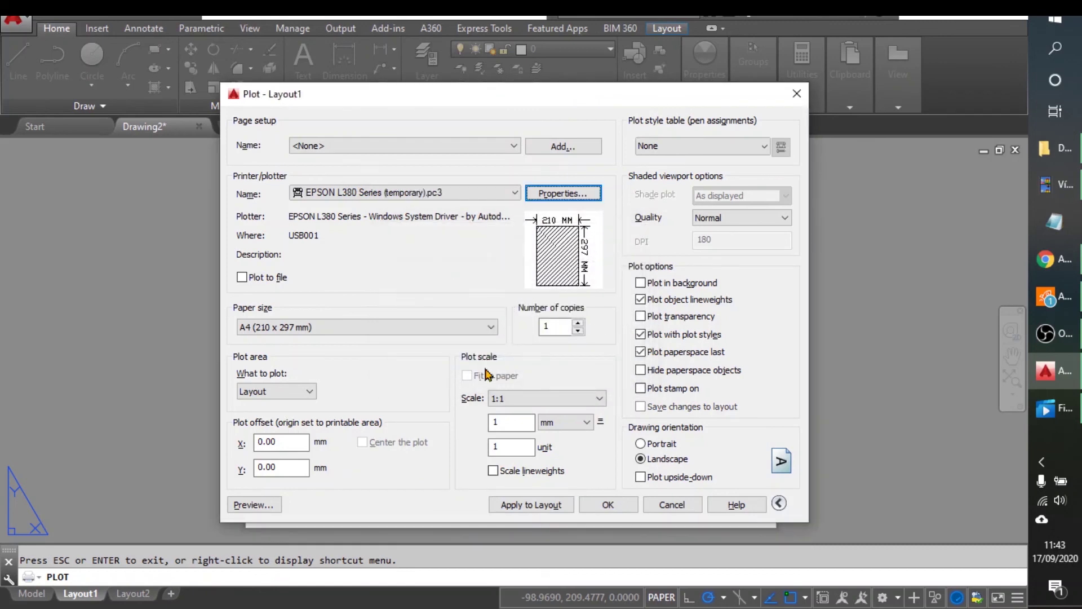
Preview the plot with the new margins, apply the plot settings to Layout1, and close the plot dialog without printing.
{"action": "left_click", "coordinate": [257, 508]}
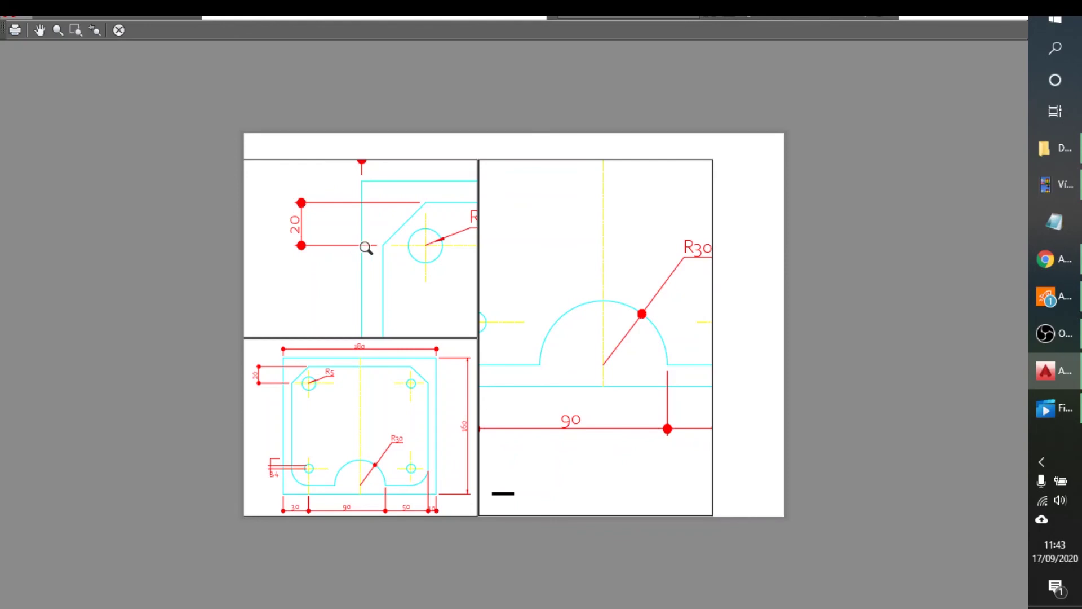
{"action": "key", "text": "Escape"}
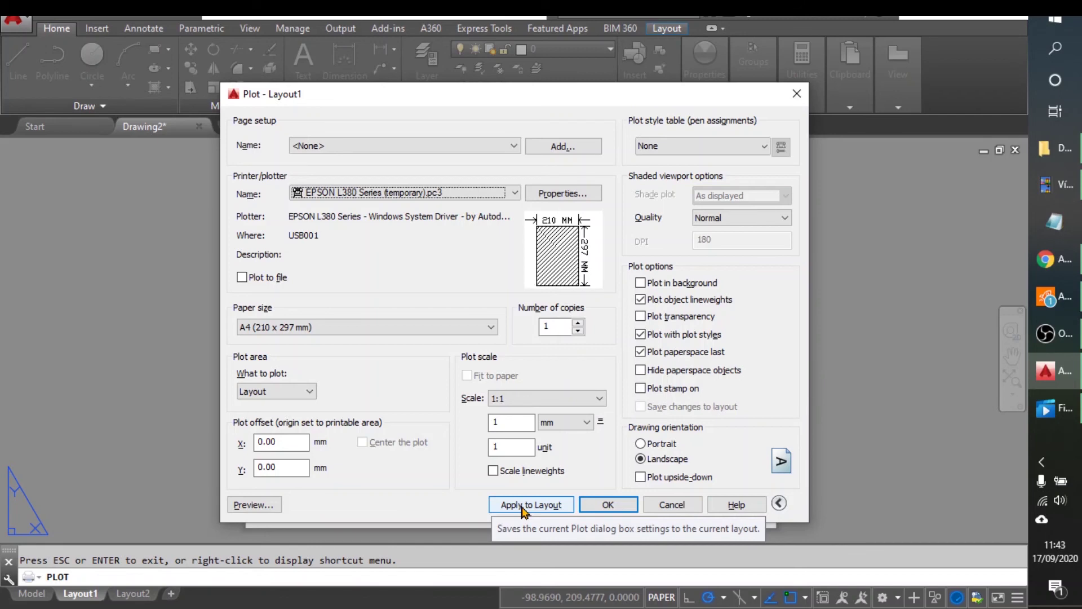
{"action": "left_click", "coordinate": [309, 392]}
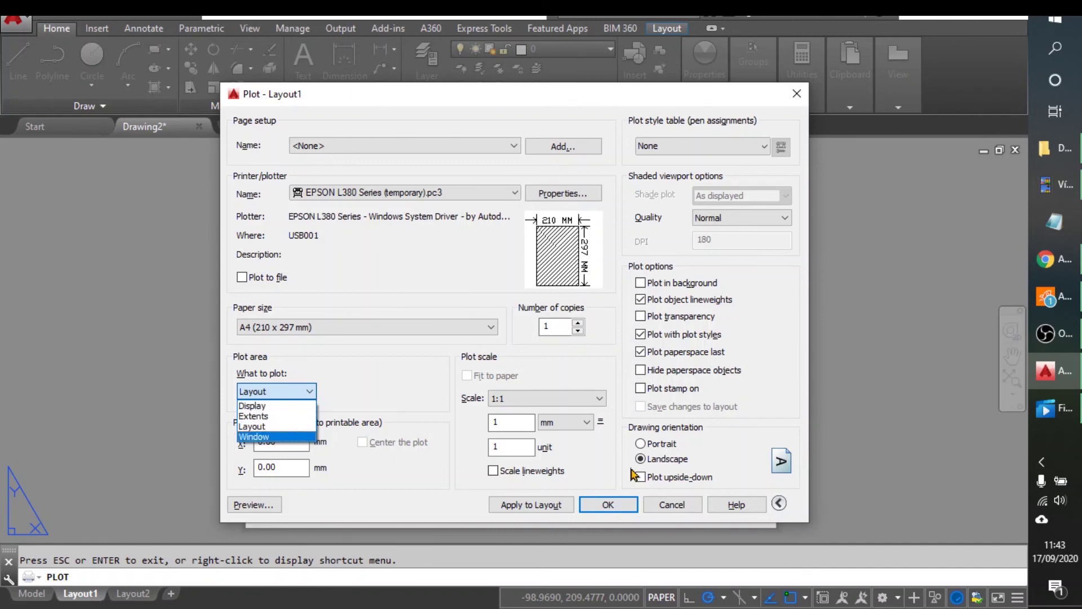
{"action": "left_click", "coordinate": [599, 462]}
{"action": "left_click", "coordinate": [532, 505]}
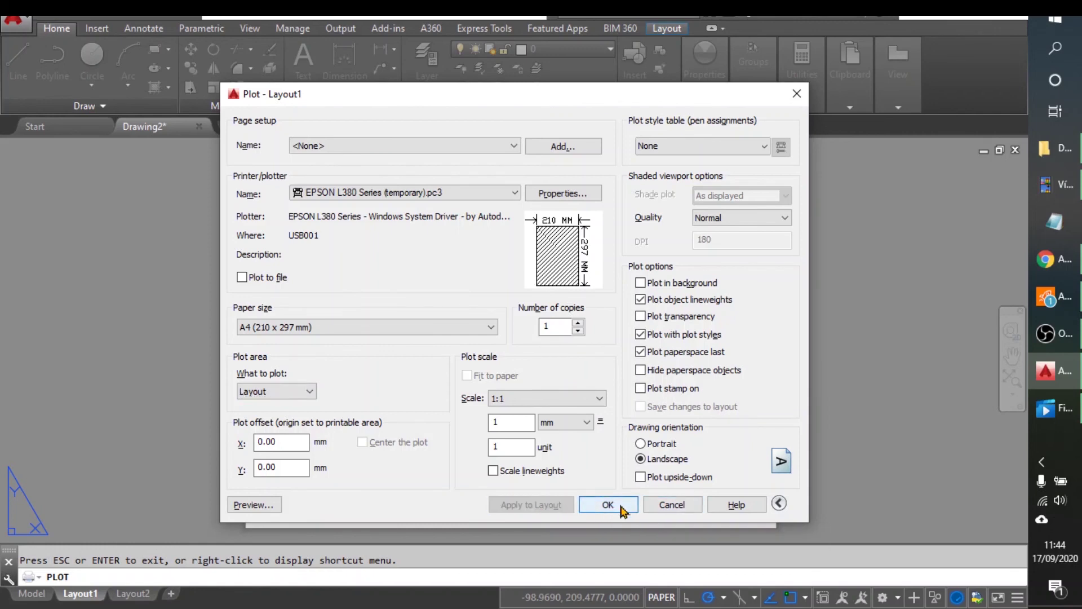
{"action": "left_click", "coordinate": [671, 504]}
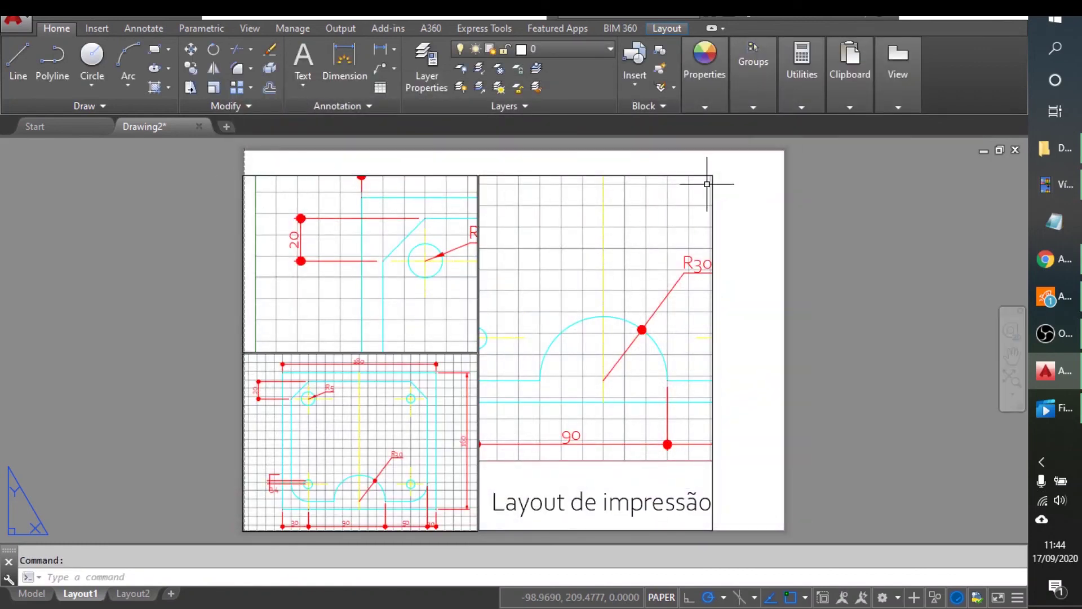
Move the three viewports together about 25 mm at 17° from their upper-left corner, centring them on the sheet.
{"action": "left_click", "coordinate": [673, 175]}
{"action": "left_click", "coordinate": [438, 176]}
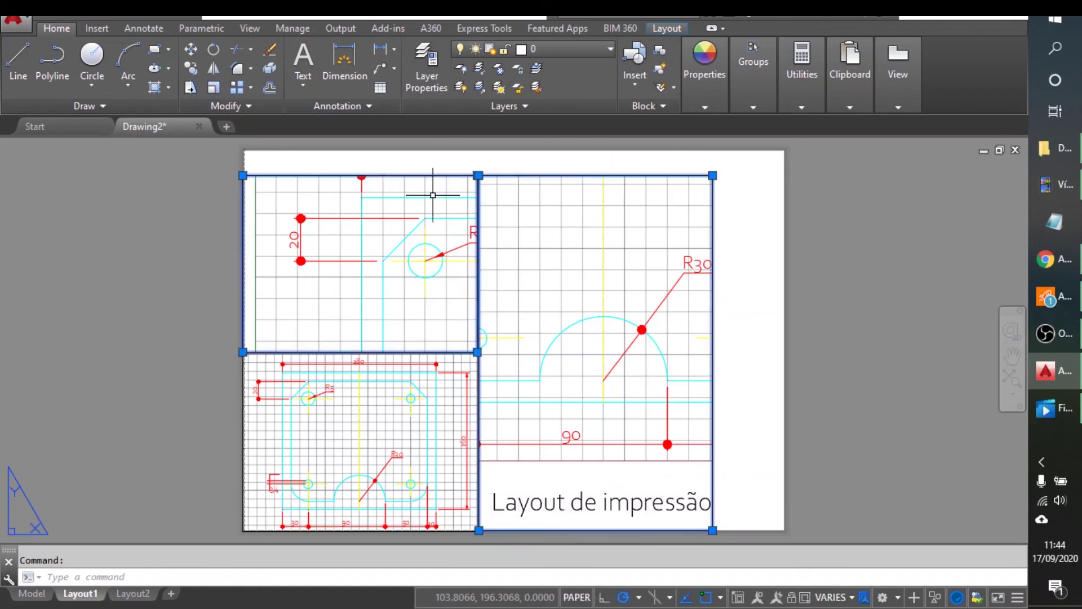
{"action": "left_click", "coordinate": [464, 529]}
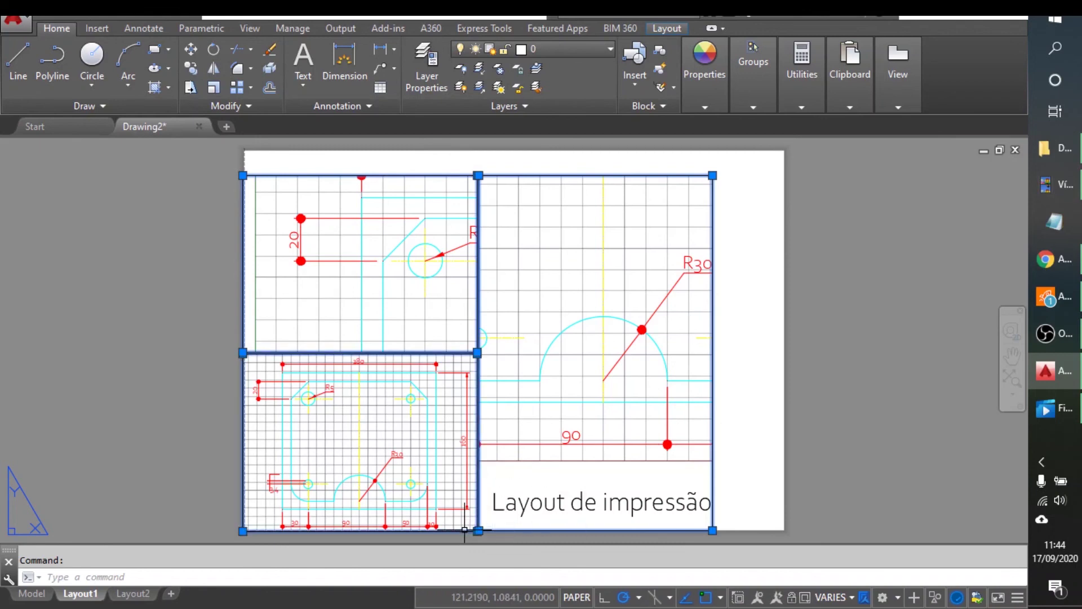
{"action": "left_click", "coordinate": [190, 49]}
{"action": "left_click", "coordinate": [242, 176]}
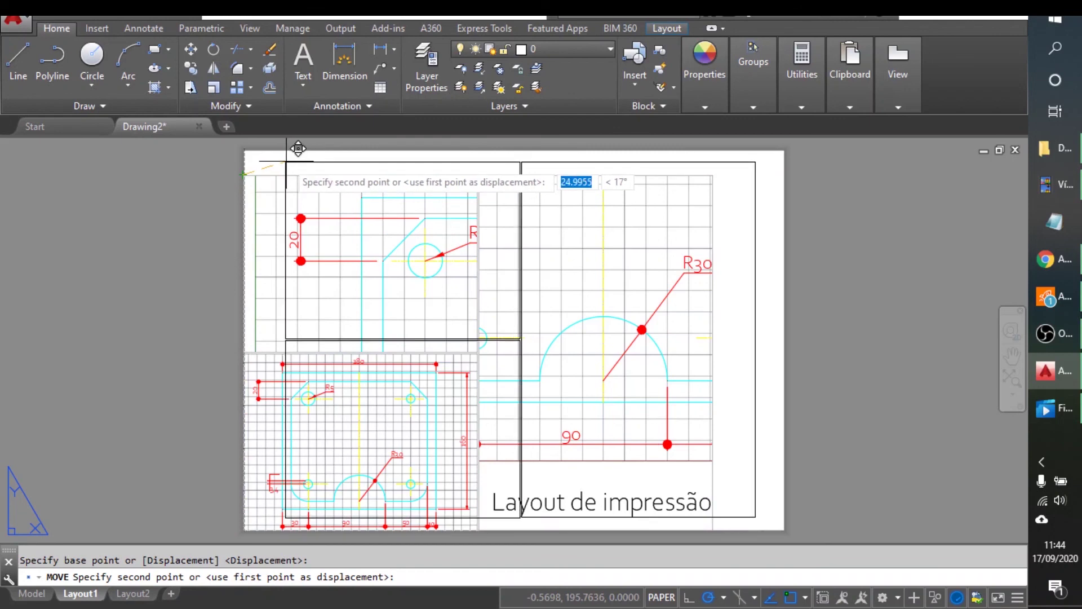
{"action": "left_click", "coordinate": [285, 162]}
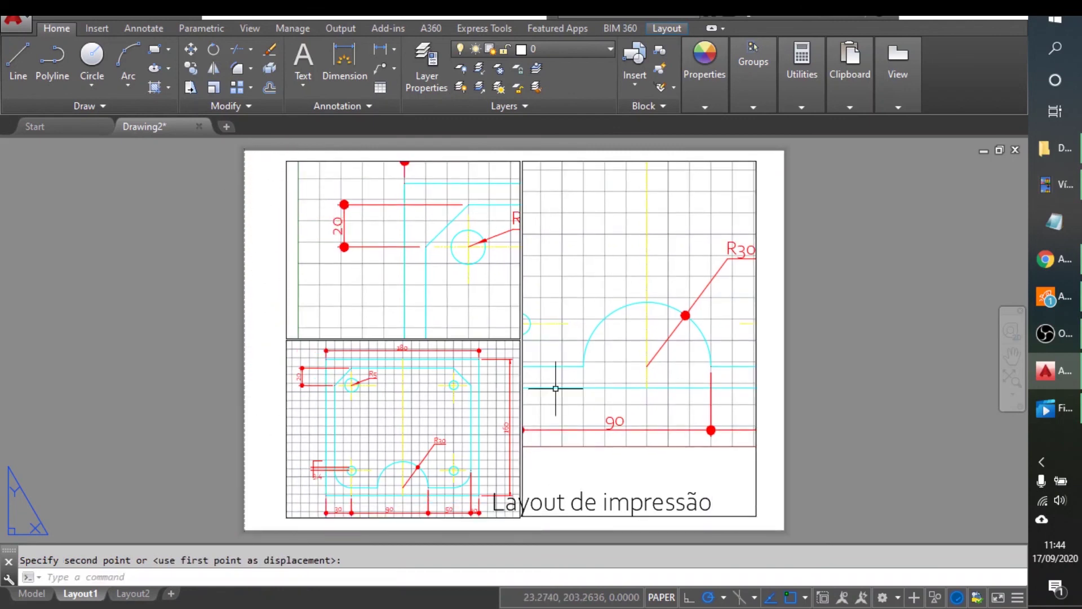
Stretch the upper-left viewport's left edge outward by about 11 mm, keeping its top edge level.
{"action": "left_click", "coordinate": [286, 186]}
{"action": "left_click", "coordinate": [287, 188]}
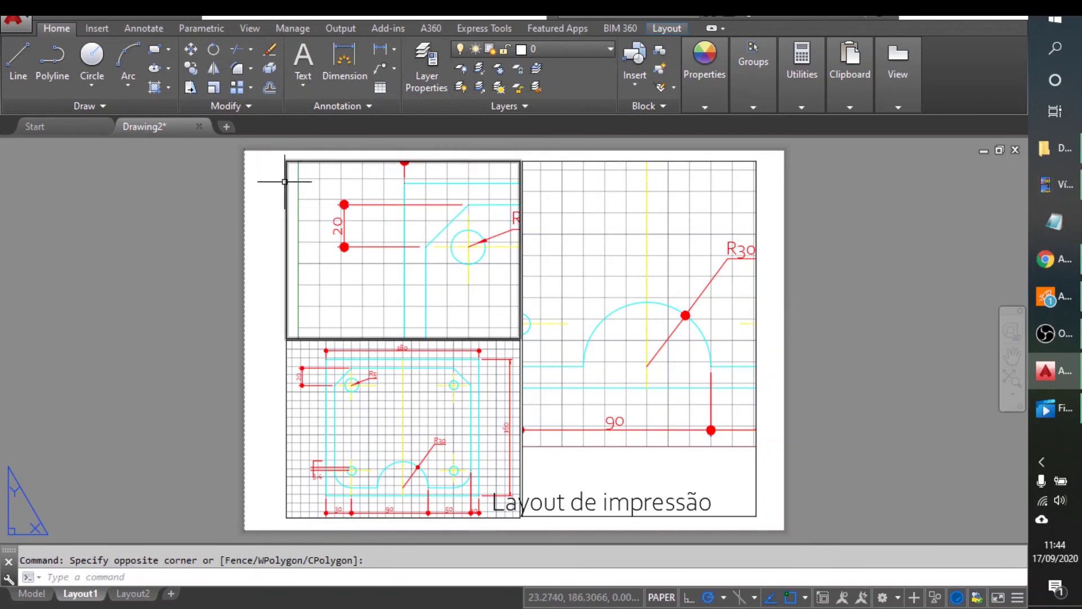
{"action": "left_click", "coordinate": [287, 189]}
{"action": "left_click_drag", "start_coordinate": [285, 161], "coordinate": [285, 161]}
{"action": "left_click", "coordinate": [286, 162]}
{"action": "left_click", "coordinate": [266, 161]}
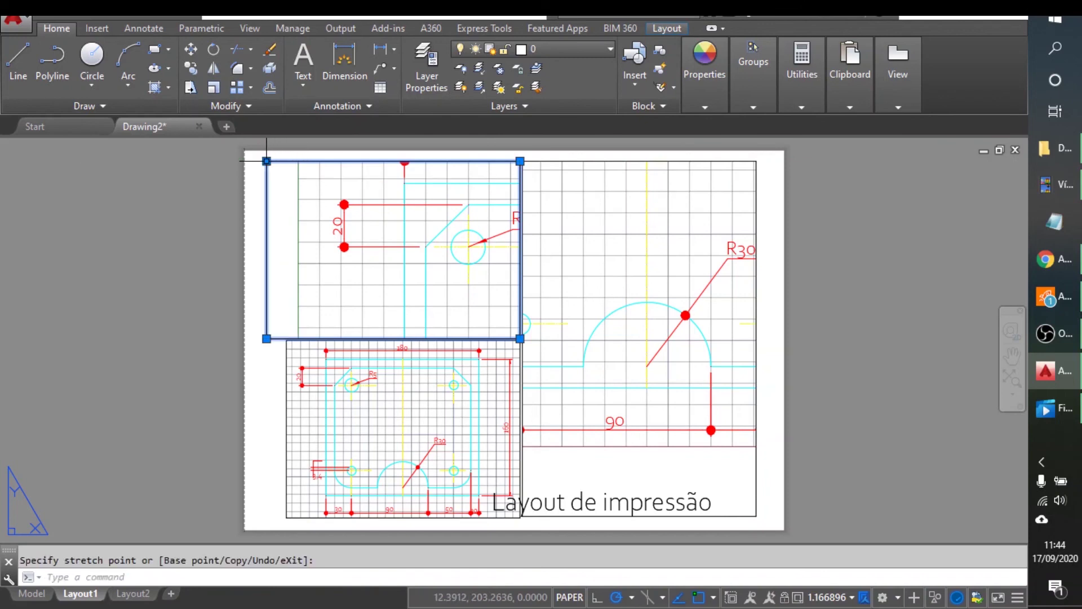
Stretch the lower-left viewport's upper-left corner to the lower-left corner of the viewport above it.
{"action": "left_click", "coordinate": [287, 372]}
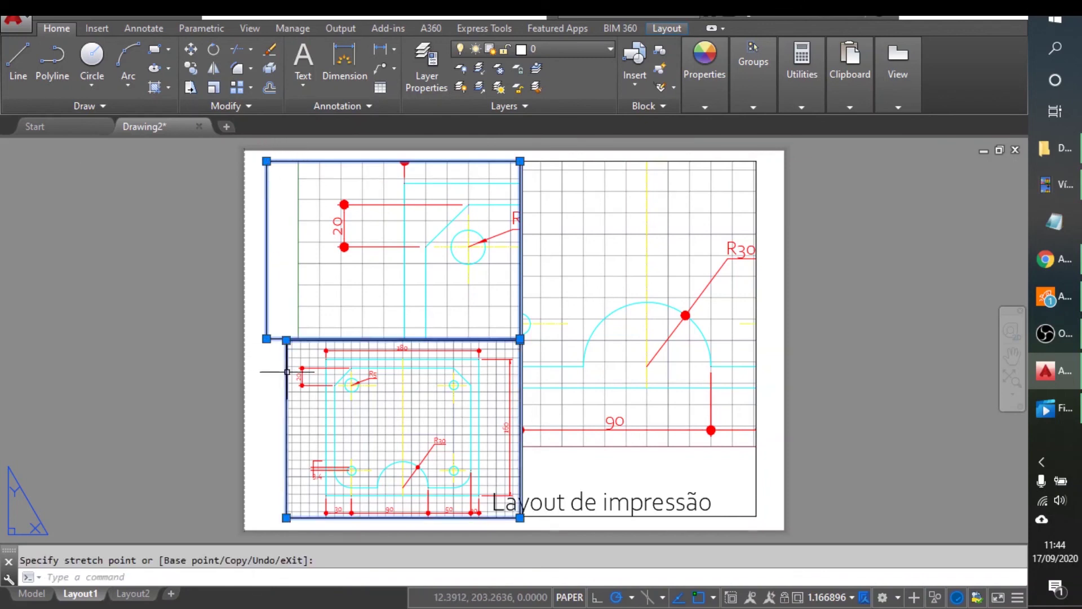
{"action": "left_click", "coordinate": [287, 340]}
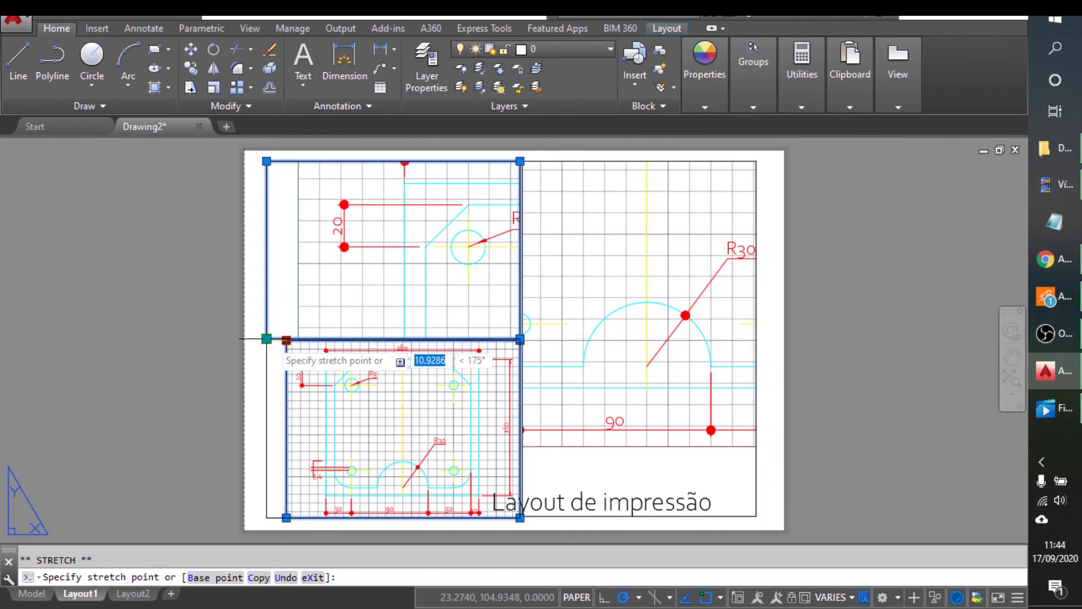
{"action": "left_click", "coordinate": [267, 338]}
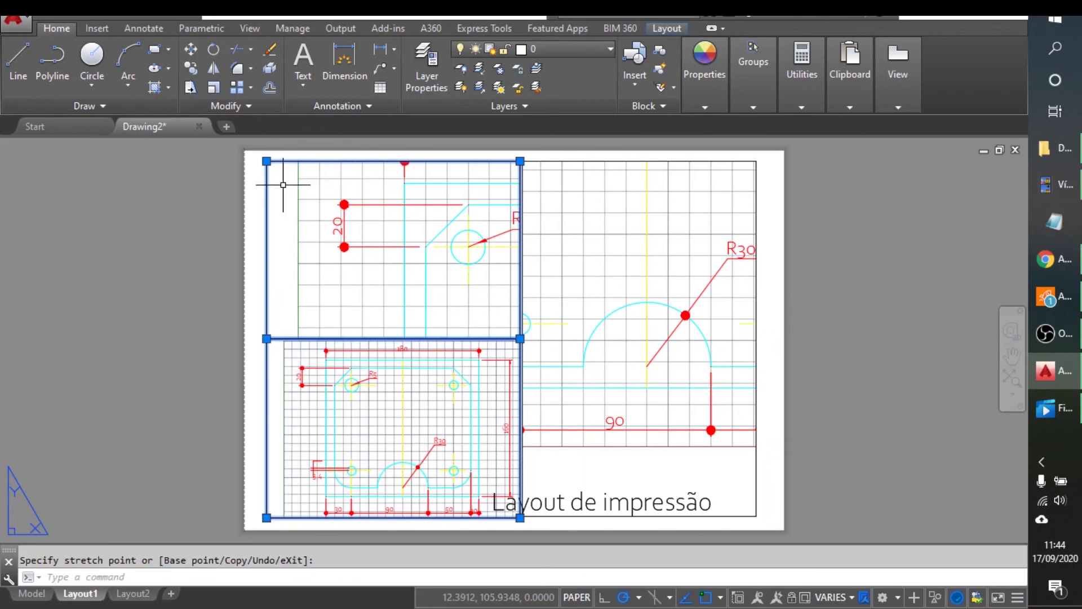
Open the plot settings for Layout1 and choose the EPSON L380 Series printer again.
{"action": "left_click", "coordinate": [15, 23]}
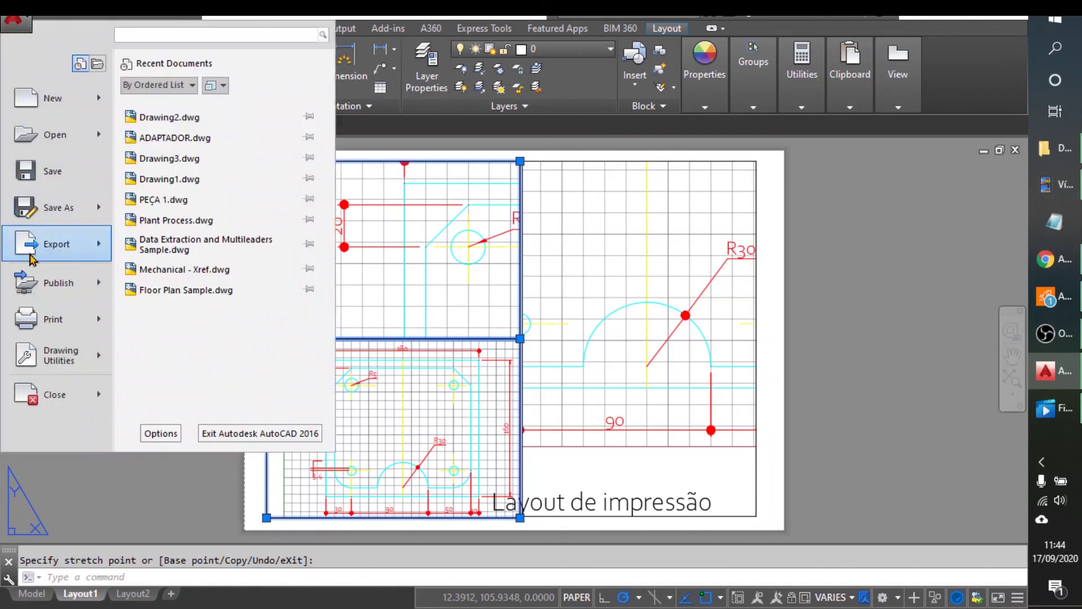
{"action": "mouse_move", "coordinate": [117, 316]}
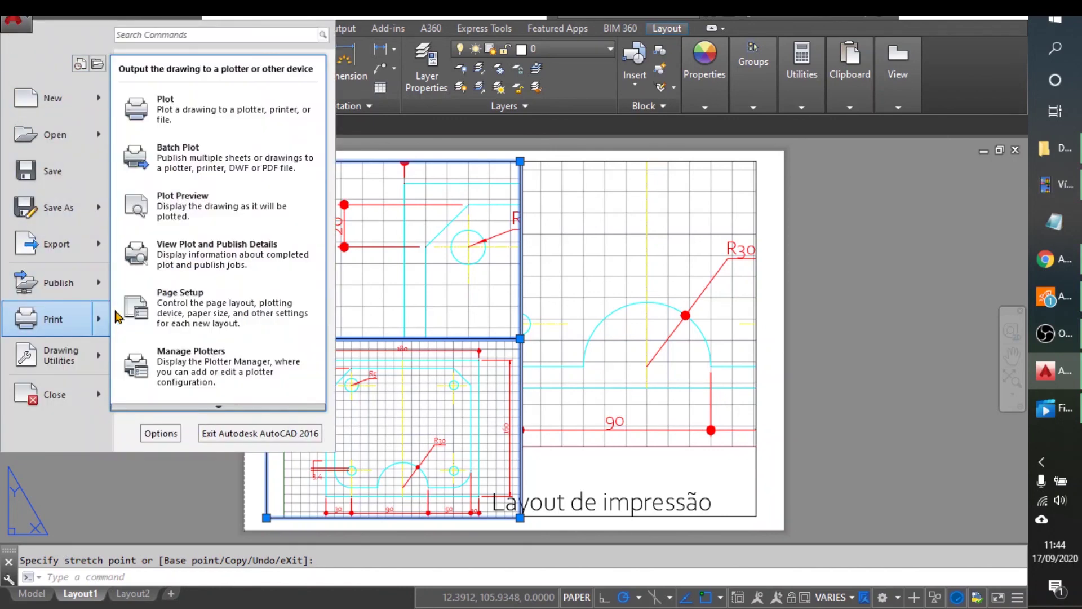
{"action": "left_click", "coordinate": [219, 121]}
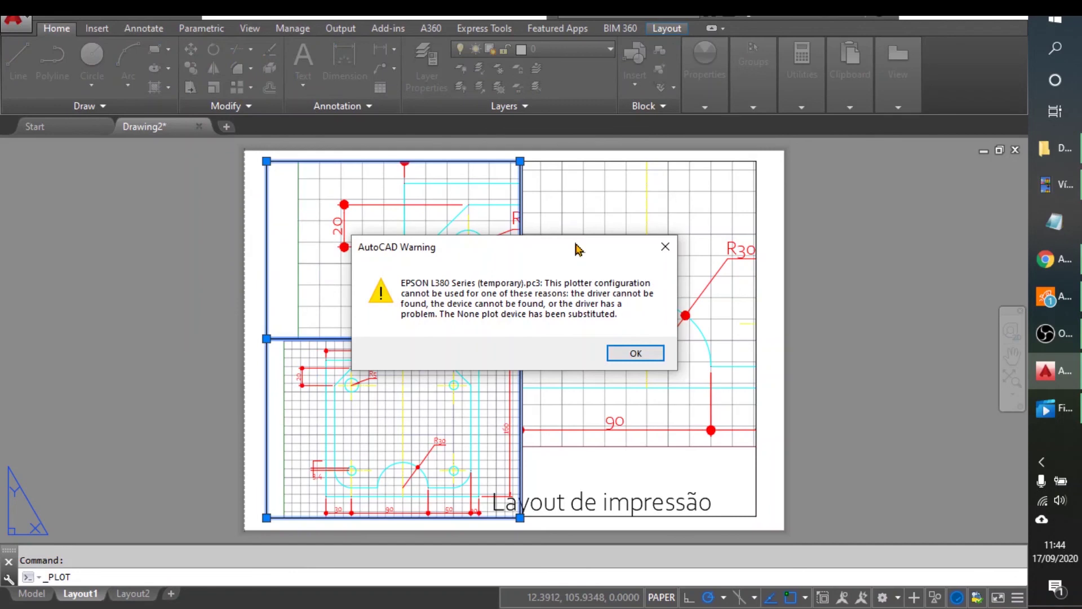
{"action": "left_click", "coordinate": [635, 353]}
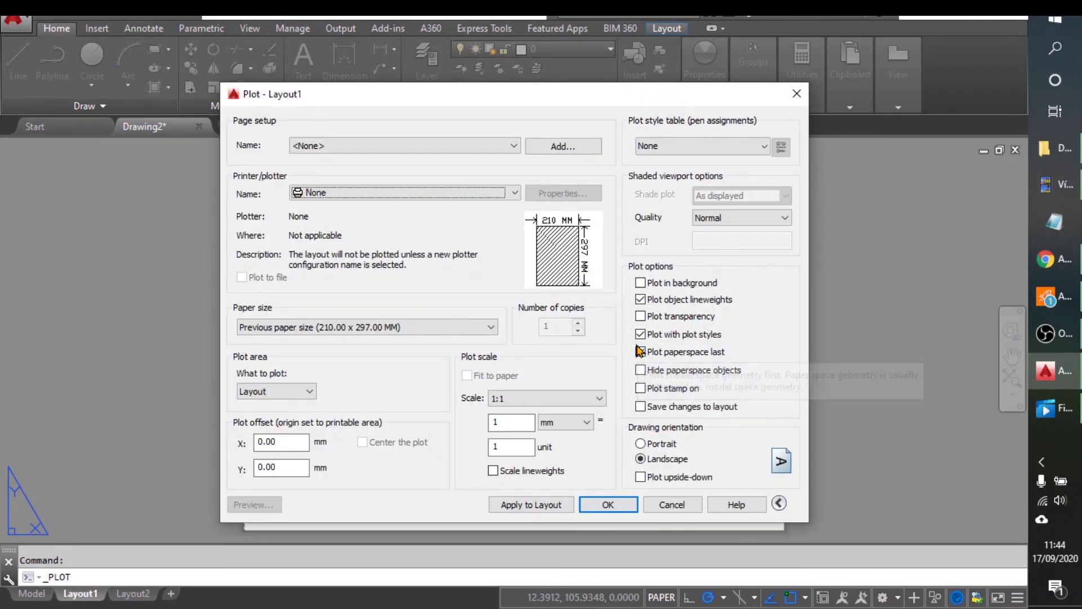
{"action": "left_click", "coordinate": [480, 193]}
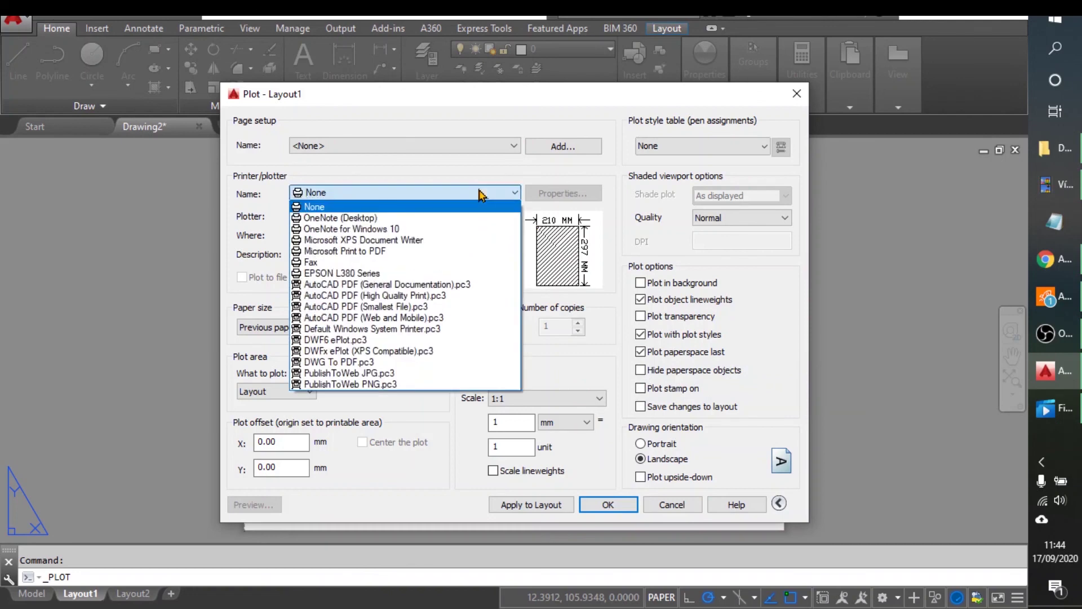
{"action": "left_click", "coordinate": [484, 274]}
Modify the EPSON L380 Series printer's standard paper printable area, setting the top, bottom, left and right margins to 0.
{"action": "left_click", "coordinate": [579, 199]}
{"action": "left_click", "coordinate": [561, 250]}
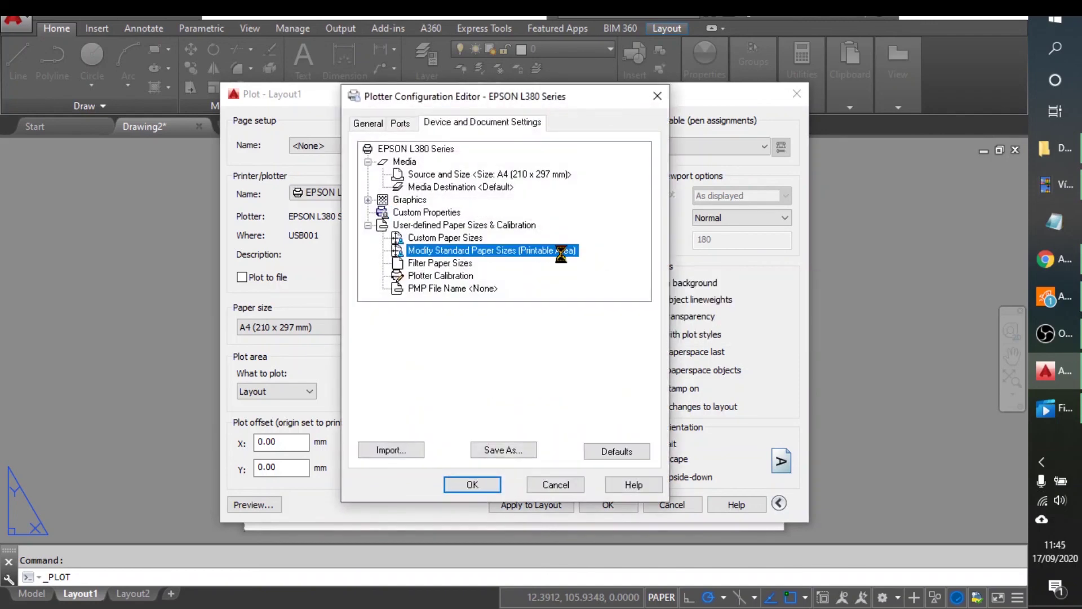
{"action": "left_click", "coordinate": [616, 355]}
{"action": "type", "text": "0"}
{"action": "double_click", "coordinate": [417, 323]}
{"action": "type", "text": "0"}
{"action": "double_click", "coordinate": [417, 348]}
{"action": "type", "text": "0"}
{"action": "double_click", "coordinate": [414, 371]}
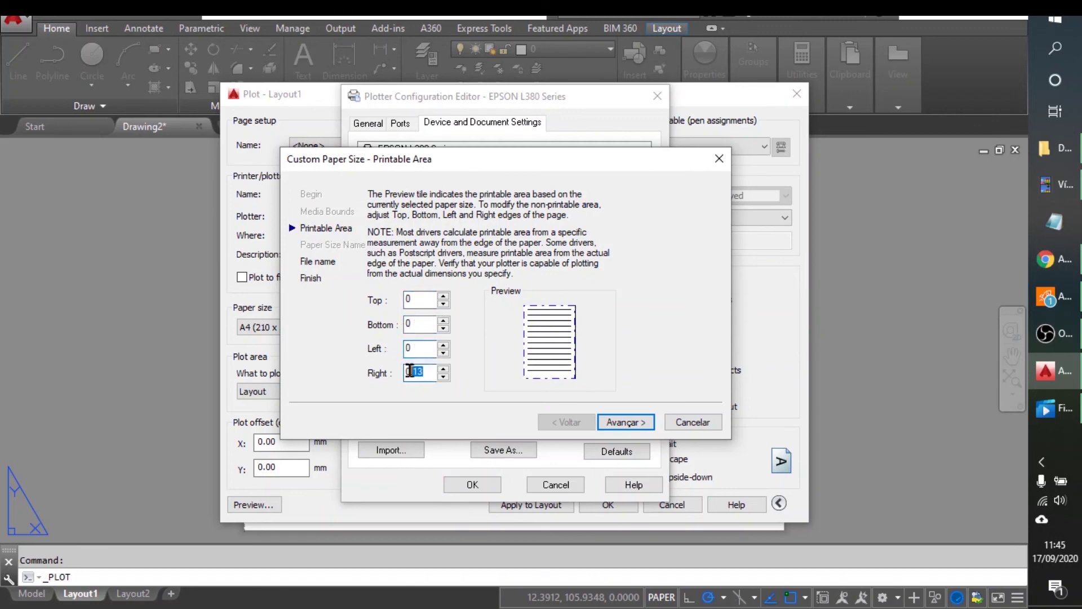
{"action": "type", "text": "0"}
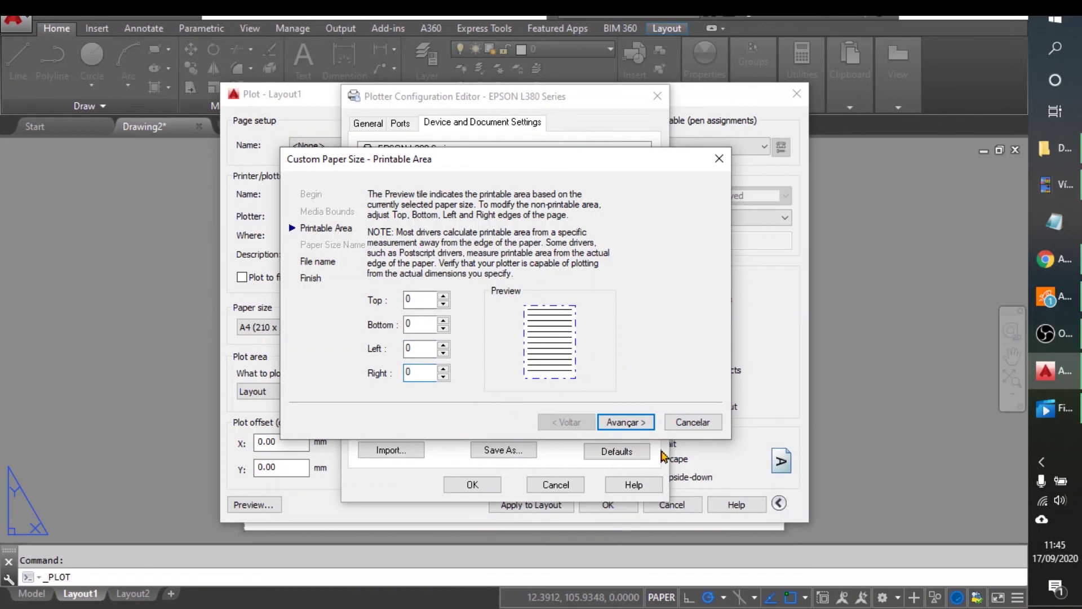
Keep "EPSON L380 Series" as the PMP file name and apply the printer changes as a temporary PC3 file for this plot only.
{"action": "left_click", "coordinate": [636, 424]}
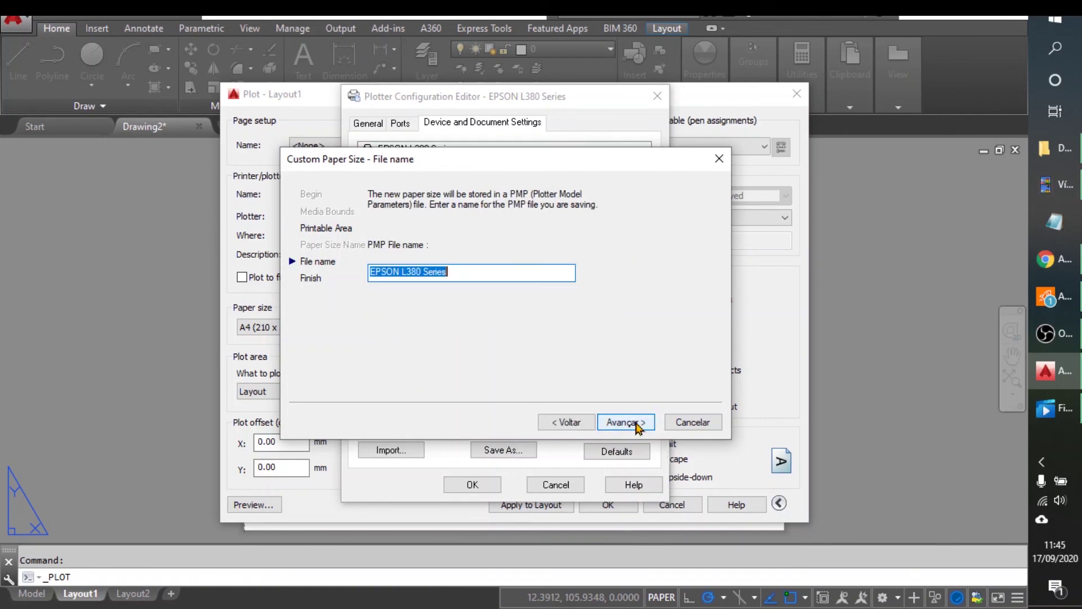
{"action": "left_click", "coordinate": [474, 275]}
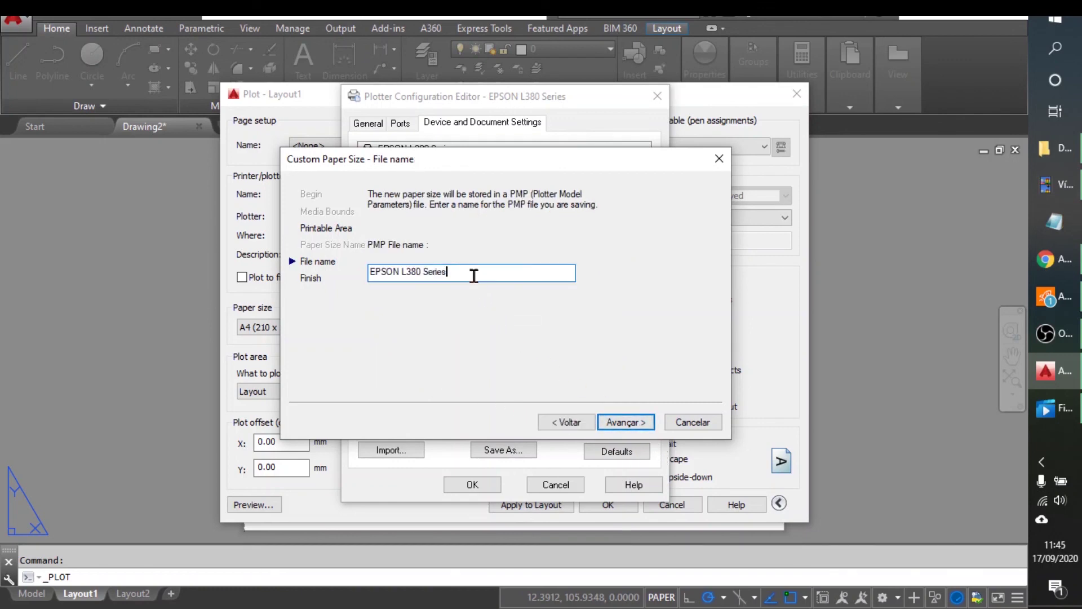
{"action": "left_click", "coordinate": [620, 424]}
{"action": "left_click", "coordinate": [623, 423]}
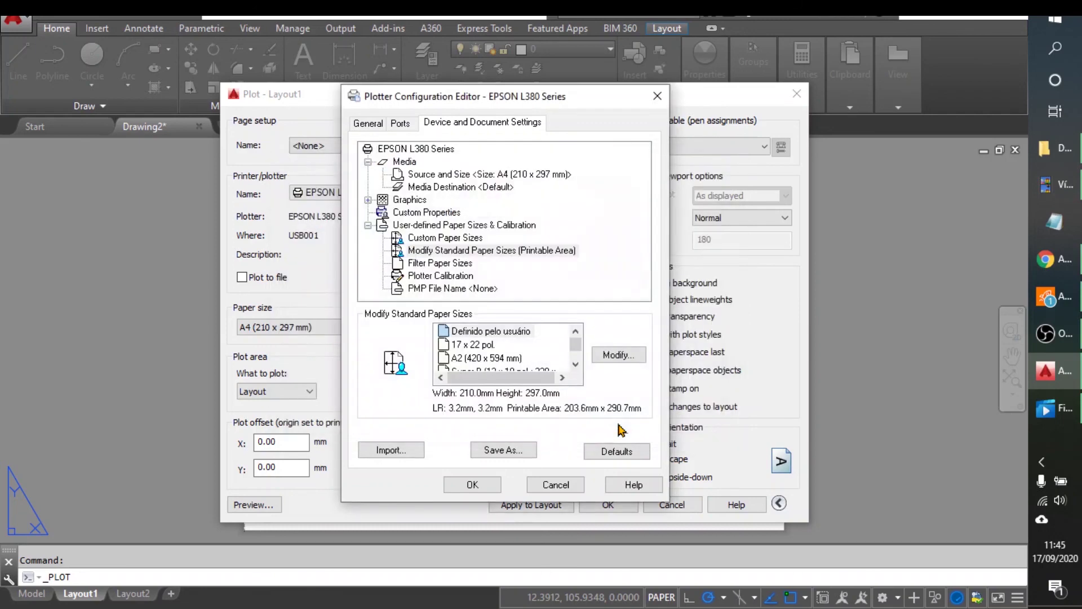
{"action": "left_click", "coordinate": [473, 486]}
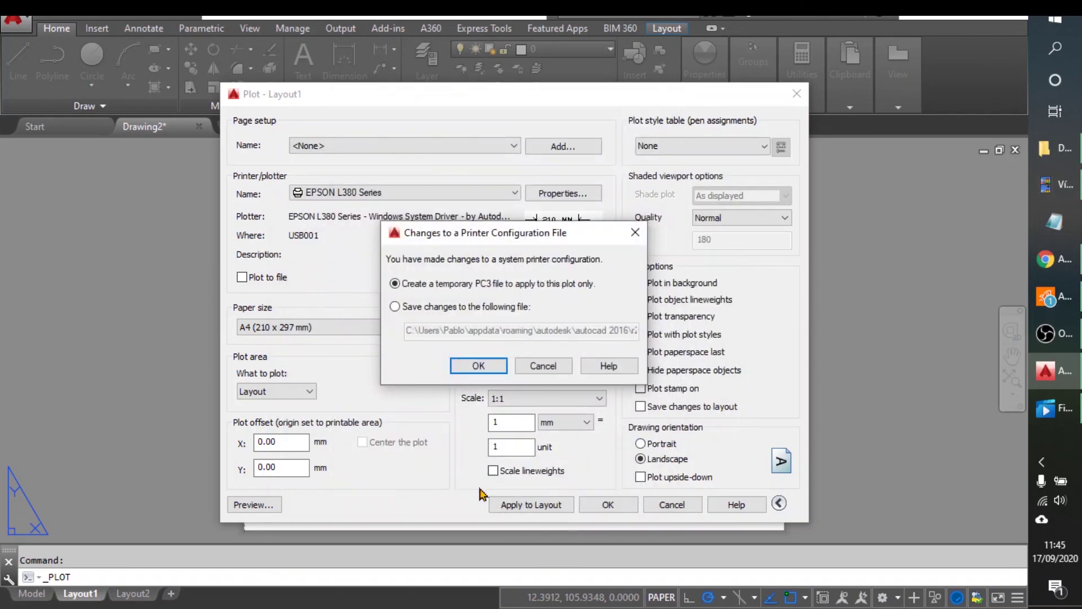
{"action": "left_click", "coordinate": [465, 366]}
Preview the plot with the resized viewports and return to the plot settings.
{"action": "left_click", "coordinate": [256, 506]}
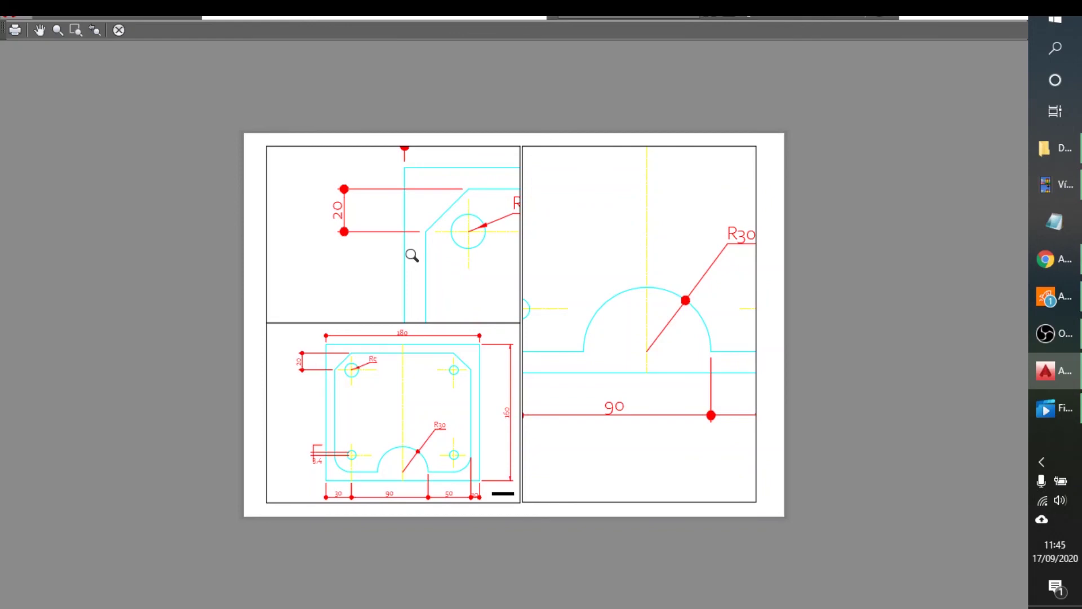
{"action": "key", "text": "Escape"}
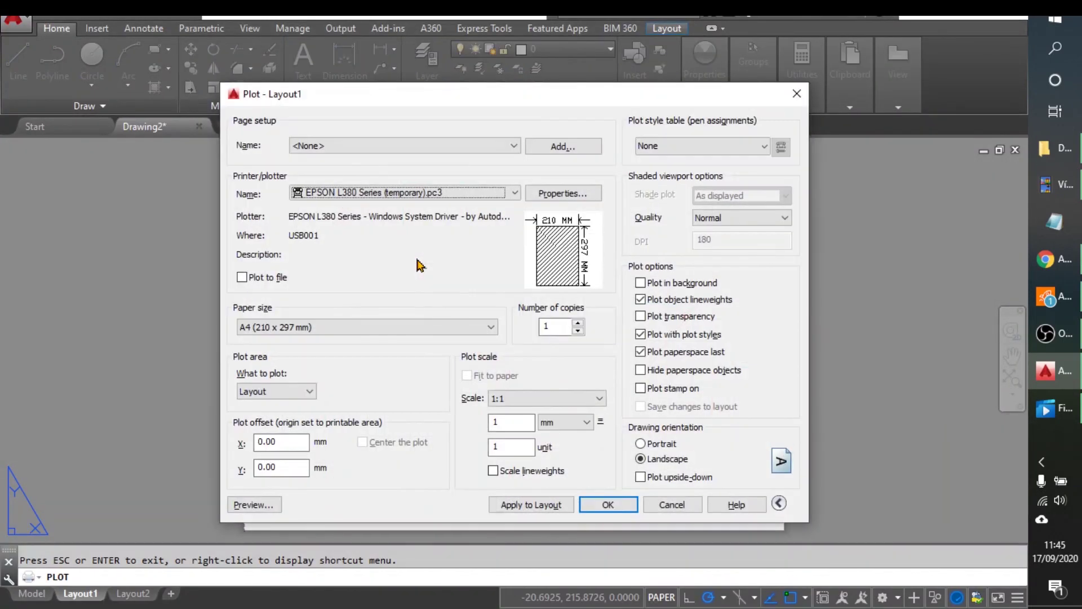